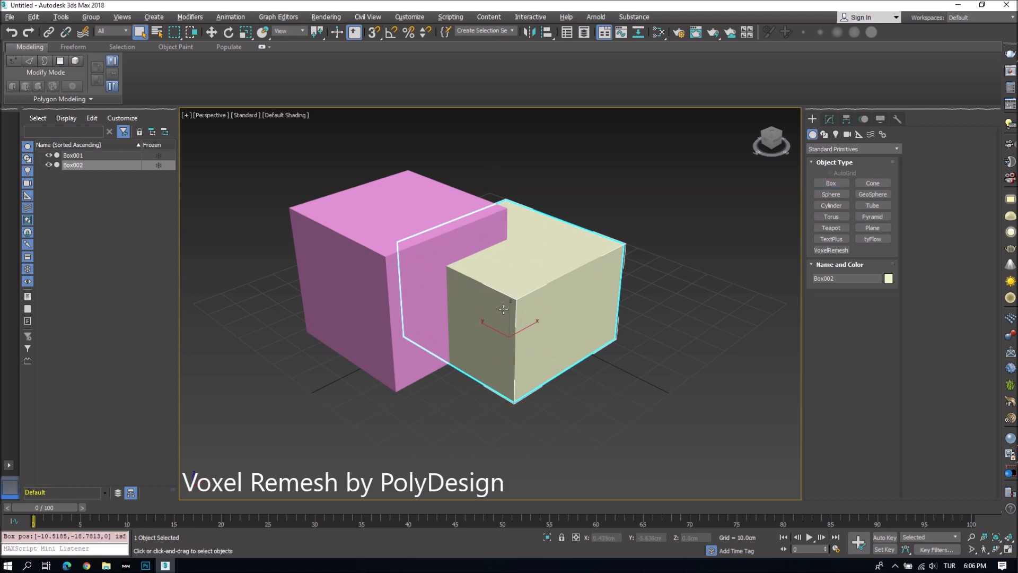
# - Raise the second box so it overlaps the upper part of the first, and attach it to the first box converted to Editable Poly
pyautogui.moveTo(507, 314); pyautogui.dragTo(508, 236)
pyautogui.click(409, 258)
pyautogui.click(830, 119)
pyautogui.rightClick(384, 311)
pyautogui.moveTo(424, 417)
pyautogui.click(512, 425)
pyautogui.click(924, 212)
pyautogui.click(520, 230)
# - Show edged faces and slightly shift the upper box element within the combined mesh
pyautogui.press('F4')
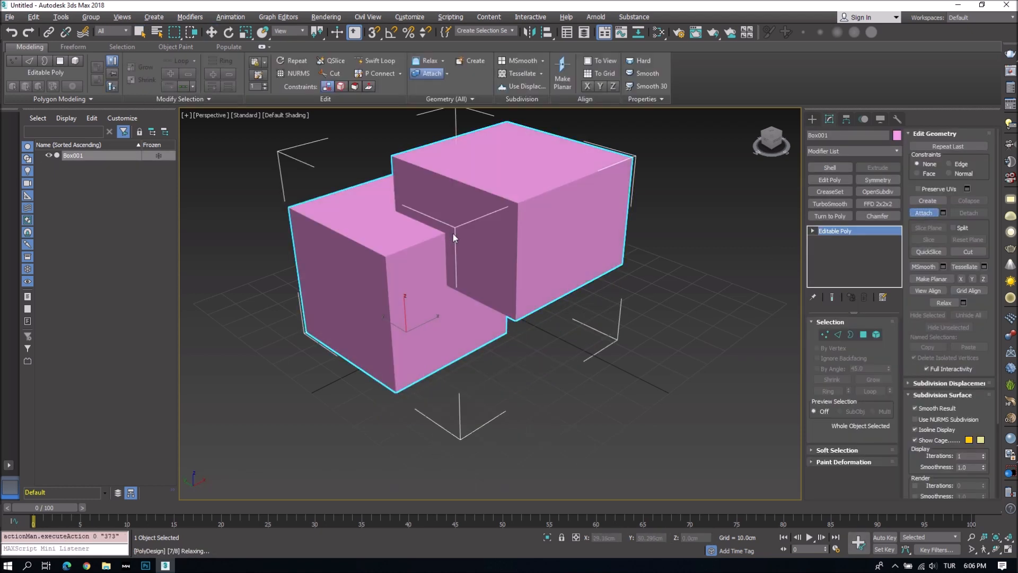
pyautogui.press('z')
pyautogui.keyDown('alt'); pyautogui.moveTo(440, 233); pyautogui.dragTo(475, 246, button='middle'); pyautogui.keyUp('alt')
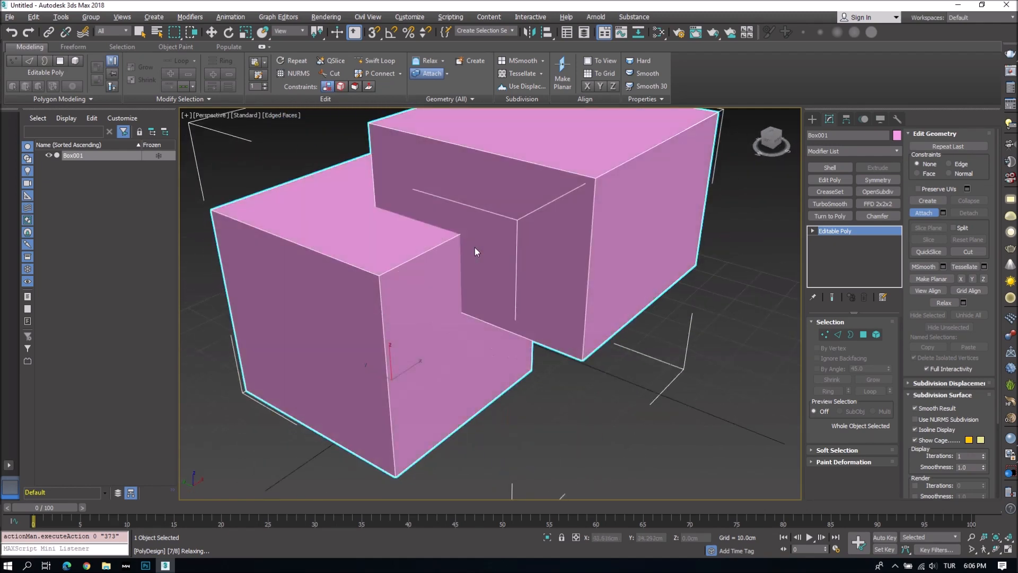
pyautogui.scroll(-2, 475, 245)
pyautogui.click(876, 336)
pyautogui.click(561, 227)
pyautogui.moveTo(526, 212)
pyautogui.mouseDown()
pyautogui.moveTo(707, 157)
pyautogui.moveTo(524, 214)
pyautogui.mouseUp()
pyautogui.keyDown('alt'); pyautogui.moveTo(533, 215); pyautogui.dragTo(593, 233, button='middle'); pyautogui.keyUp('alt')
pyautogui.click(836, 232)
# - Create a VoxelRemesh object on the grid beside the combined boxes and open its parameters
pyautogui.click(813, 119)
pyautogui.click(831, 250)
pyautogui.click(733, 392)
pyautogui.rightClick(733, 393)
pyautogui.click(830, 119)
pyautogui.moveTo(707, 285); pyautogui.dragTo(669, 274, button='middle')
# - Pick the combined box mesh as the VoxelRemesher's source, with resolution 64 and relax 10
pyautogui.click(851, 347)
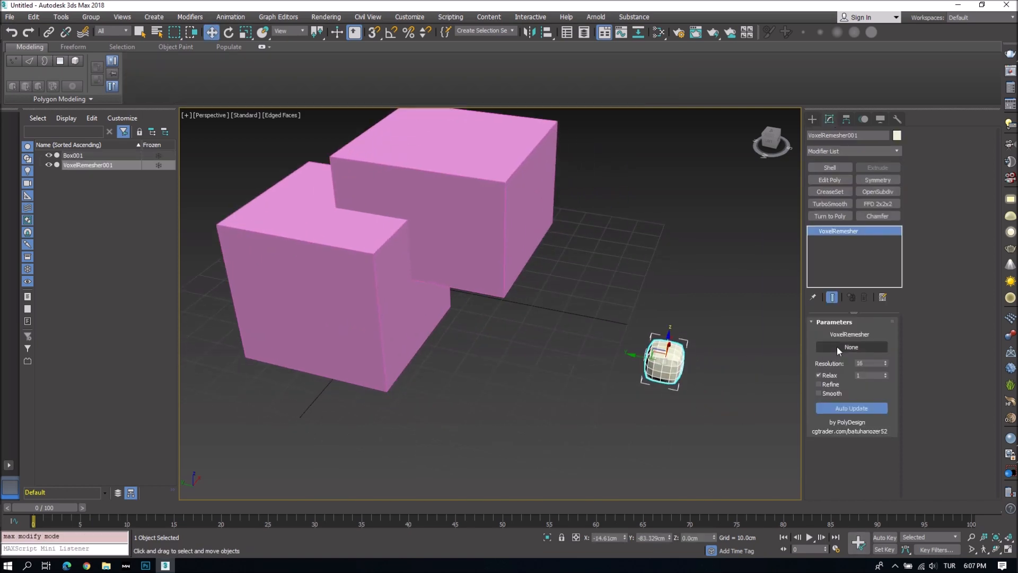
pyautogui.click(425, 228)
pyautogui.keyDown('alt'); pyautogui.moveTo(425, 227); pyautogui.dragTo(632, 324, button='middle'); pyautogui.keyUp('alt')
pyautogui.moveTo(885, 364); pyautogui.dragTo(865, 360)
pyautogui.write('64')
pyautogui.press('Return')
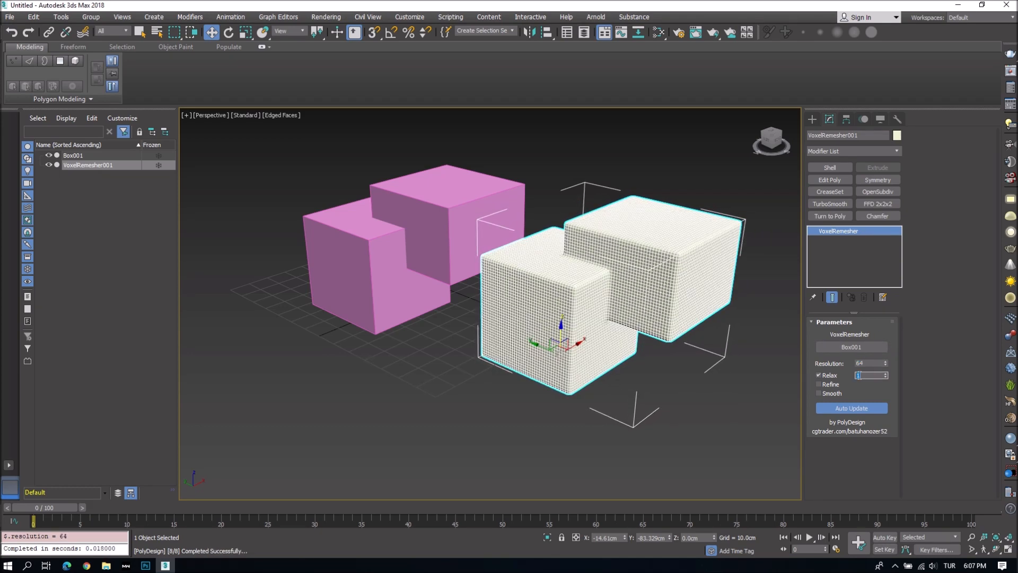
pyautogui.click(679, 374)
pyautogui.press('F4')
pyautogui.press('z')
pyautogui.keyDown('alt'); pyautogui.moveTo(660, 323); pyautogui.dragTo(272, 316, button='middle'); pyautogui.keyUp('alt')
# - Select the upper box element of the source mesh and move it to different positions against the lower box in plain shading
pyautogui.click(423, 272)
pyautogui.press('F4')
pyautogui.press('5')
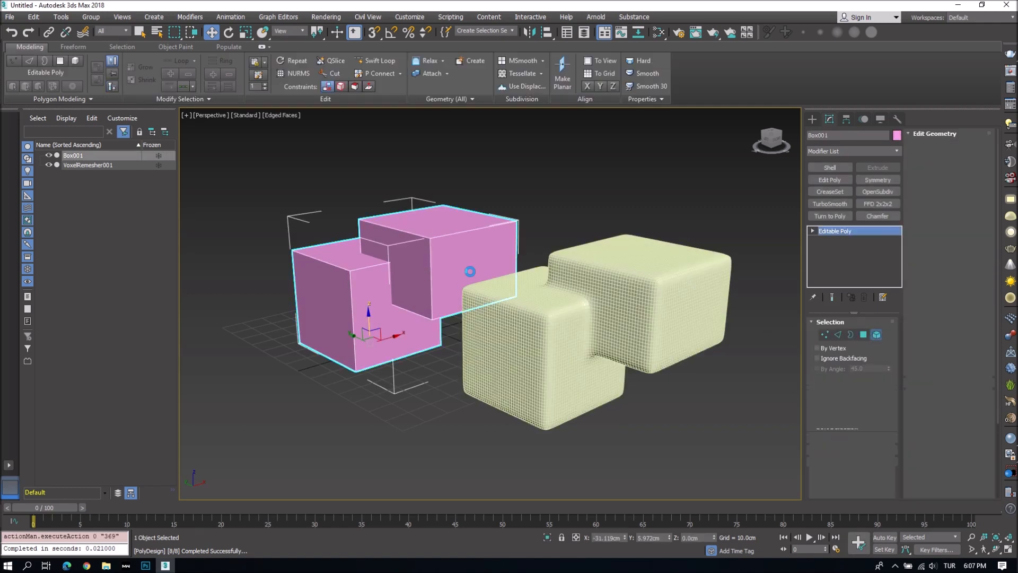
pyautogui.click(469, 271)
pyautogui.scroll(3, 434, 260)
pyautogui.keyDown('alt'); pyautogui.moveTo(431, 259); pyautogui.dragTo(436, 270, button='middle'); pyautogui.keyUp('alt')
pyautogui.scroll(-3, 436, 269)
pyautogui.moveTo(436, 269); pyautogui.dragTo(392, 278)
pyautogui.press('F4')
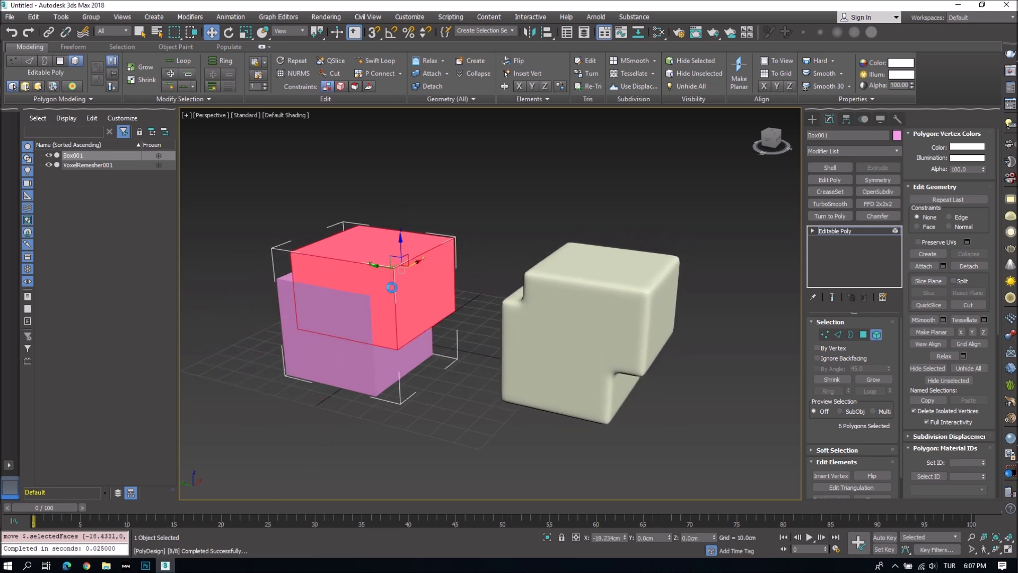
pyautogui.moveTo(391, 298); pyautogui.dragTo(332, 301)
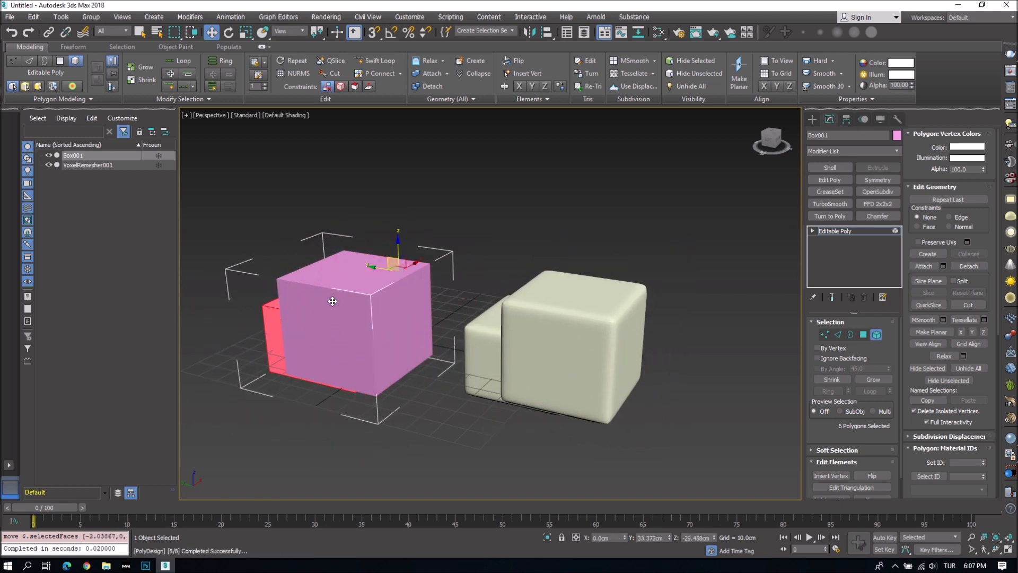
# - Flip the selected box element's normals and move the element through the other box to change the carved shape
pyautogui.scroll(-3, 931, 295)
pyautogui.scroll(-1, 851, 440)
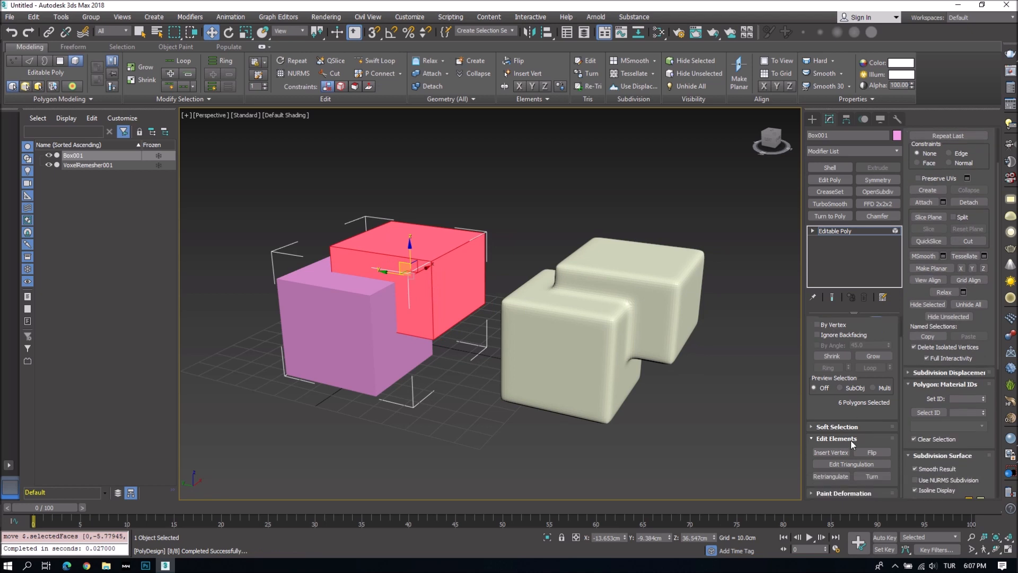
pyautogui.keyDown('alt'); pyautogui.moveTo(357, 261); pyautogui.dragTo(451, 293, button='middle'); pyautogui.keyUp('alt')
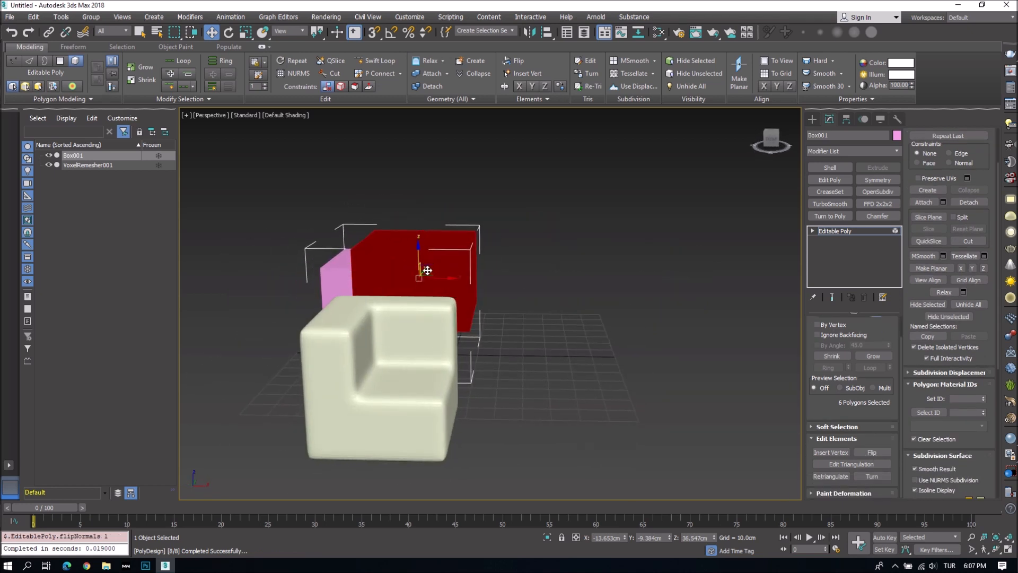
pyautogui.keyDown('alt'); pyautogui.moveTo(497, 255); pyautogui.dragTo(492, 263, button='middle'); pyautogui.keyUp('alt')
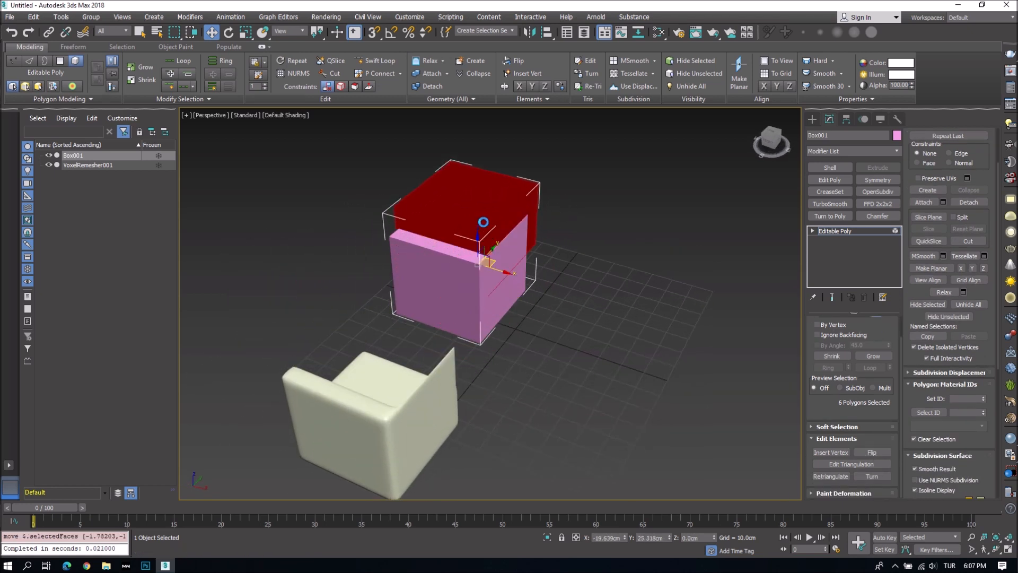
pyautogui.moveTo(503, 263); pyautogui.dragTo(444, 250)
pyautogui.keyDown('alt'); pyautogui.moveTo(443, 251); pyautogui.dragTo(487, 250, button='middle'); pyautogui.keyUp('alt')
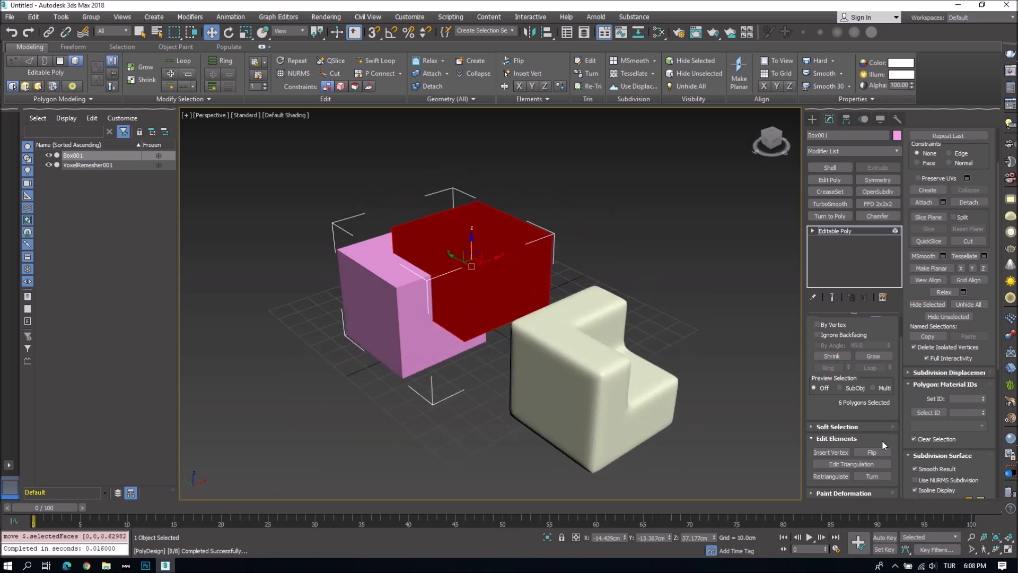
# - Flip the selected box element's normals back and stretch the element vertically into a tall column
pyautogui.click(873, 452)
pyautogui.moveTo(492, 279); pyautogui.dragTo(527, 306)
pyautogui.moveTo(486, 258); pyautogui.dragTo(451, 169)
pyautogui.hotkey('ctrl', 'z')
pyautogui.press('a')
pyautogui.moveTo(488, 260); pyautogui.dragTo(481, 216)
pyautogui.press('w')
pyautogui.keyDown('alt'); pyautogui.moveTo(481, 216); pyautogui.dragTo(523, 211, button='middle'); pyautogui.keyUp('alt')
pyautogui.scroll(2, 934, 231)
pyautogui.click(876, 335)
# - Raise the VoxelRemesher's resolution to 512, turn on Smooth and set relax to 50
pyautogui.click(716, 337)
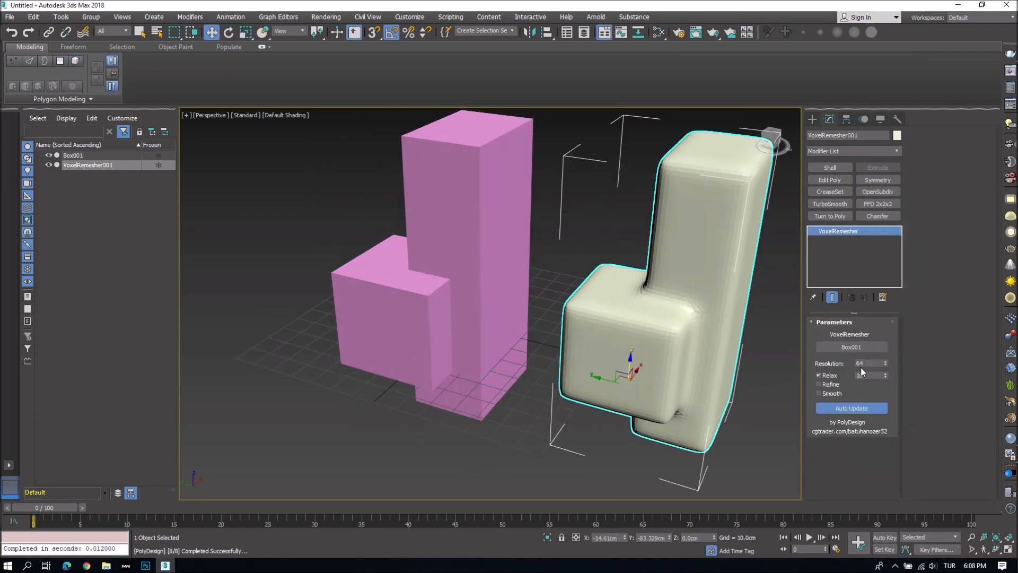
pyautogui.write('128')
pyautogui.press('Return')
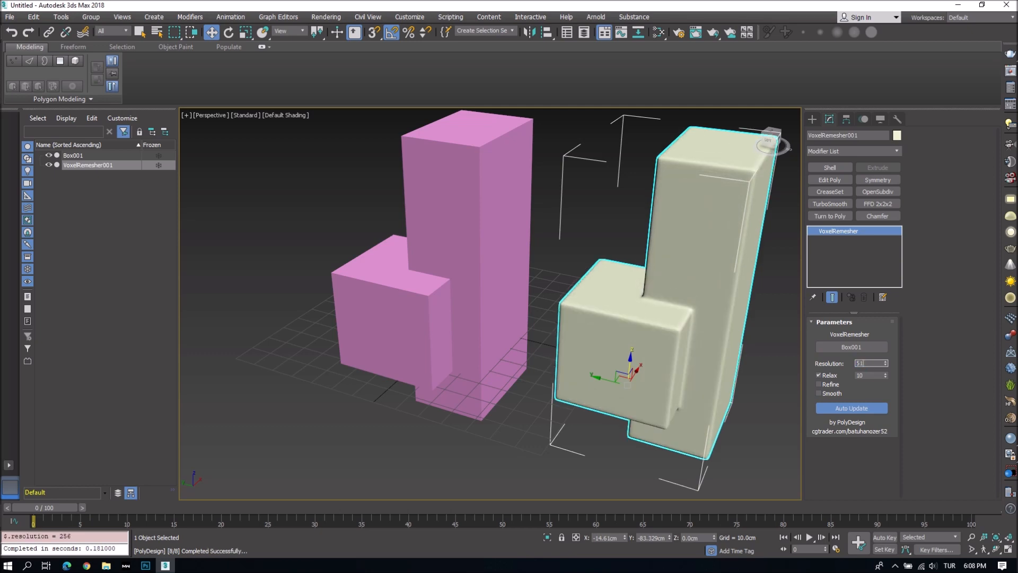
pyautogui.keyDown('alt'); pyautogui.moveTo(735, 322); pyautogui.dragTo(666, 314, button='middle'); pyautogui.keyUp('alt')
pyautogui.scroll(3, 666, 314)
pyautogui.scroll(4, 634, 295)
pyautogui.press('F4')
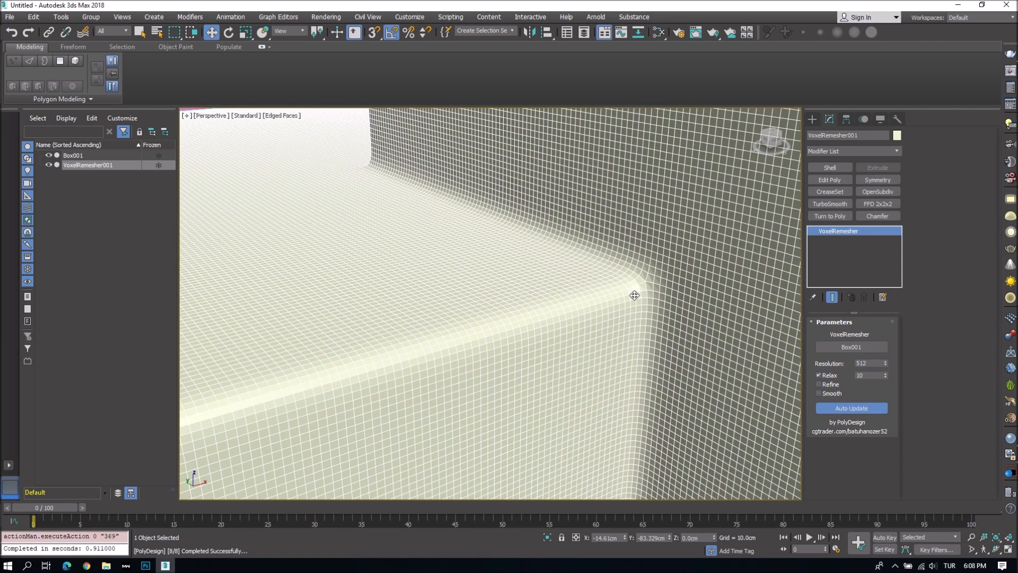
pyautogui.press('F4')
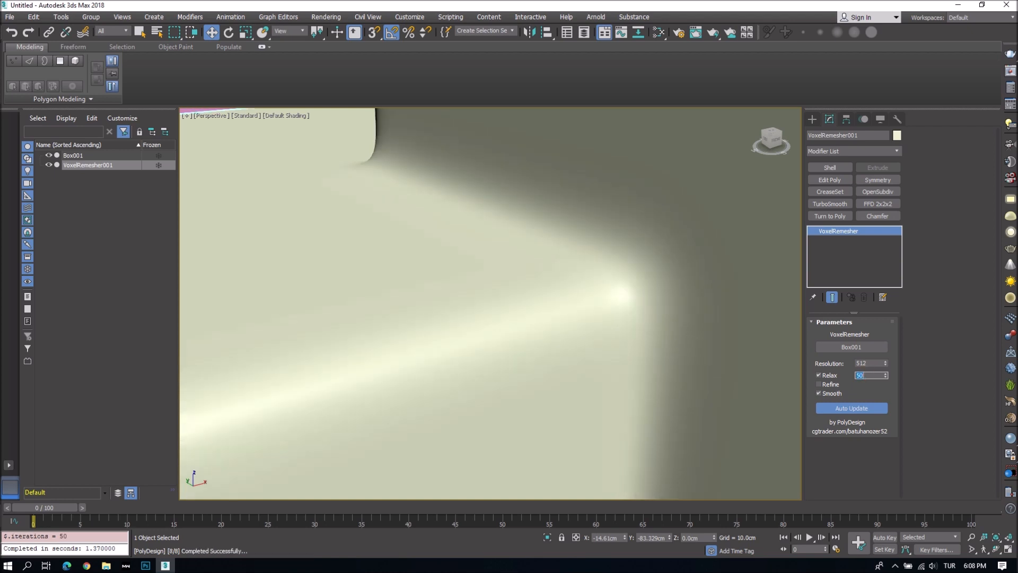
# - Flip the normals of the tall column element in the source mesh so it cuts the other box
pyautogui.scroll(-8, 543, 278)
pyautogui.keyDown('alt'); pyautogui.moveTo(557, 291); pyautogui.dragTo(409, 287, button='middle'); pyautogui.keyUp('alt')
pyautogui.click(410, 288)
pyautogui.click(877, 335)
pyautogui.click(369, 245)
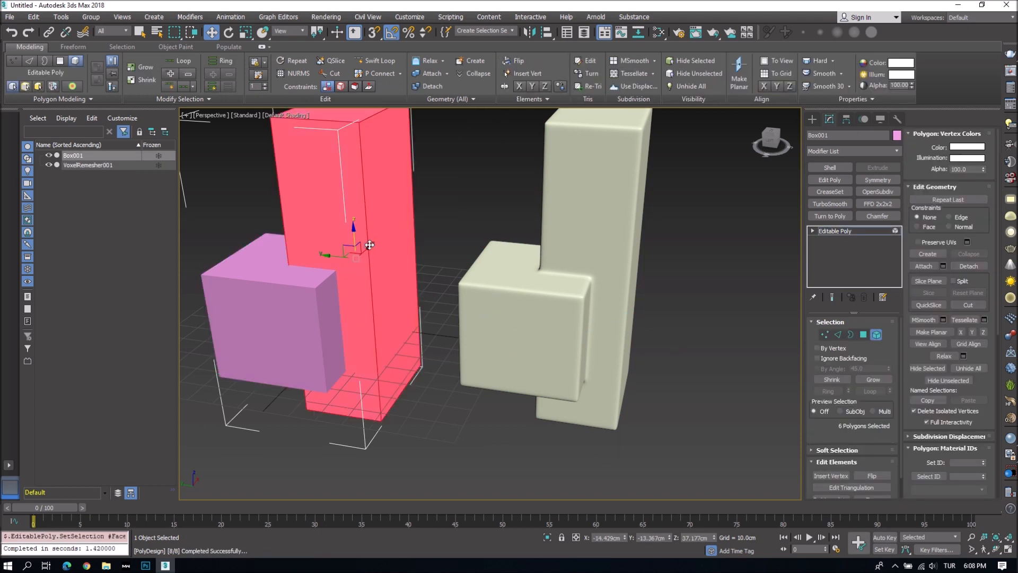
pyautogui.scroll(-1, 876, 466)
pyautogui.click(873, 453)
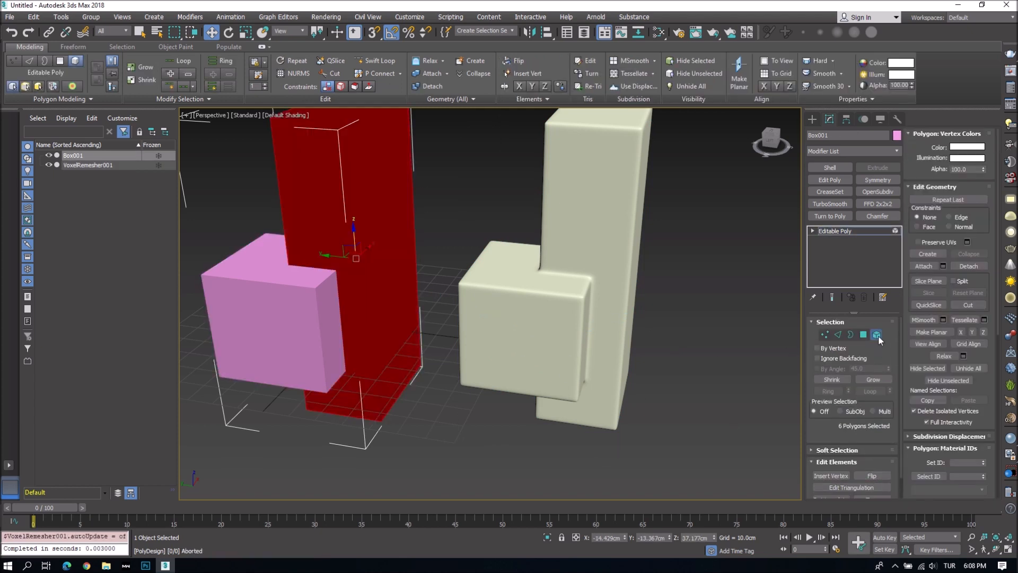
pyautogui.click(878, 336)
# - Examine the remeshed object's surface and topology up close, with and without edged faces
pyautogui.click(622, 314)
pyautogui.keyDown('alt'); pyautogui.moveTo(663, 357); pyautogui.dragTo(514, 281, button='middle'); pyautogui.keyUp('alt')
pyautogui.scroll(6, 511, 276)
pyautogui.press('F4')
pyautogui.scroll(5, 525, 238)
pyautogui.scroll(-10, 529, 233)
pyautogui.press('F4')
pyautogui.keyDown('alt'); pyautogui.moveTo(529, 234); pyautogui.dragTo(734, 345, button='middle'); pyautogui.keyUp('alt')
# - Select both the box mesh and the VoxelRemesher and delete them
pyautogui.click(334, 179)
pyautogui.scroll(-4, 339, 183)
pyautogui.moveTo(522, 242); pyautogui.dragTo(578, 256, button='middle')
pyautogui.click(634, 212)
pyautogui.moveTo(634, 212); pyautogui.dragTo(618, 264, button='middle')
pyautogui.moveTo(617, 263); pyautogui.dragTo(438, 363)
pyautogui.press('Delete')
# - Create a GeoSphere on the empty grid
pyautogui.click(812, 119)
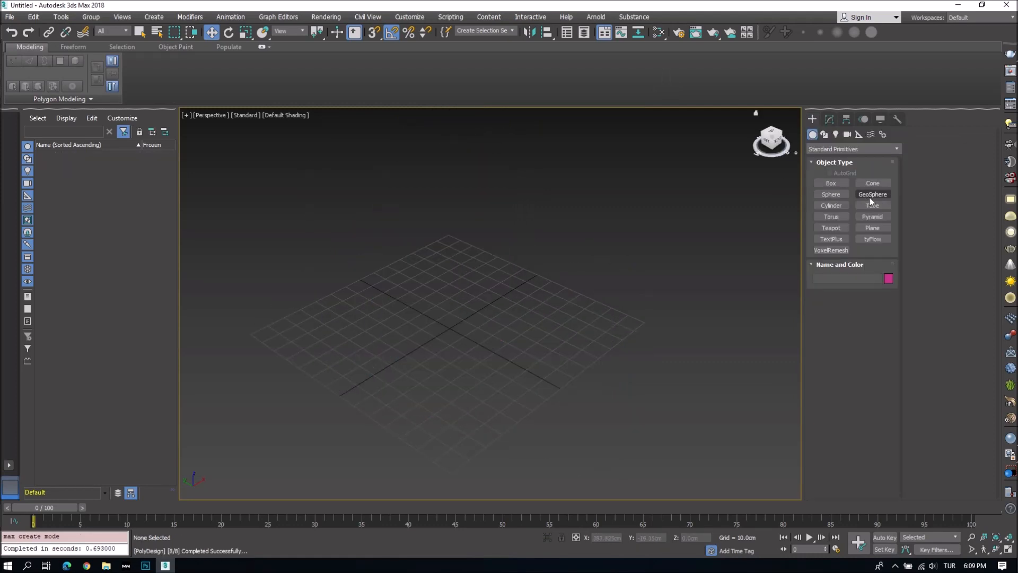
pyautogui.click(872, 194)
pyautogui.press('w')
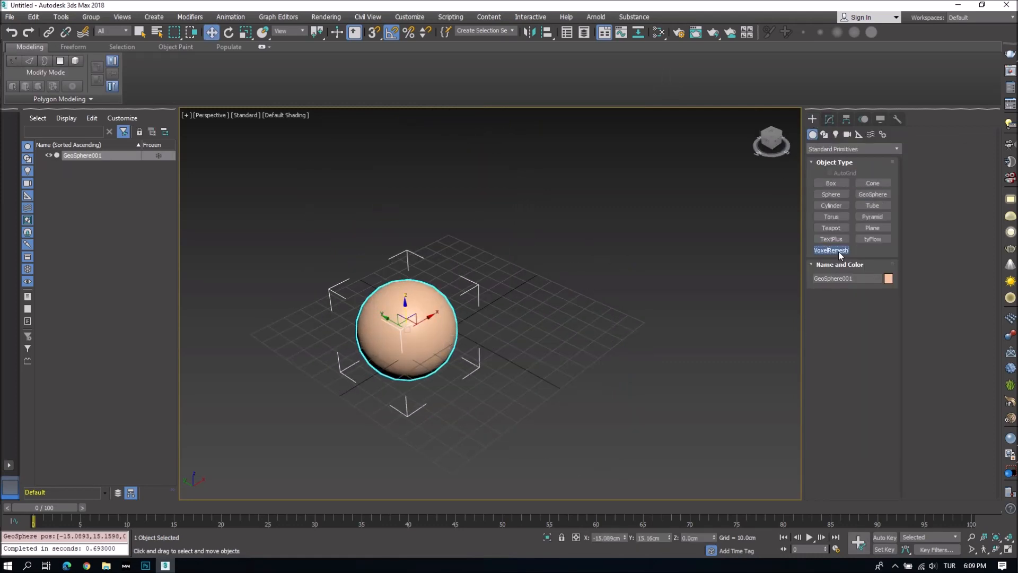
# - Create a VoxelRemesh object at resolution 16 with the GeoSphere as source and Auto Update on, and place it beside the sphere
pyautogui.click(839, 251)
pyautogui.click(829, 119)
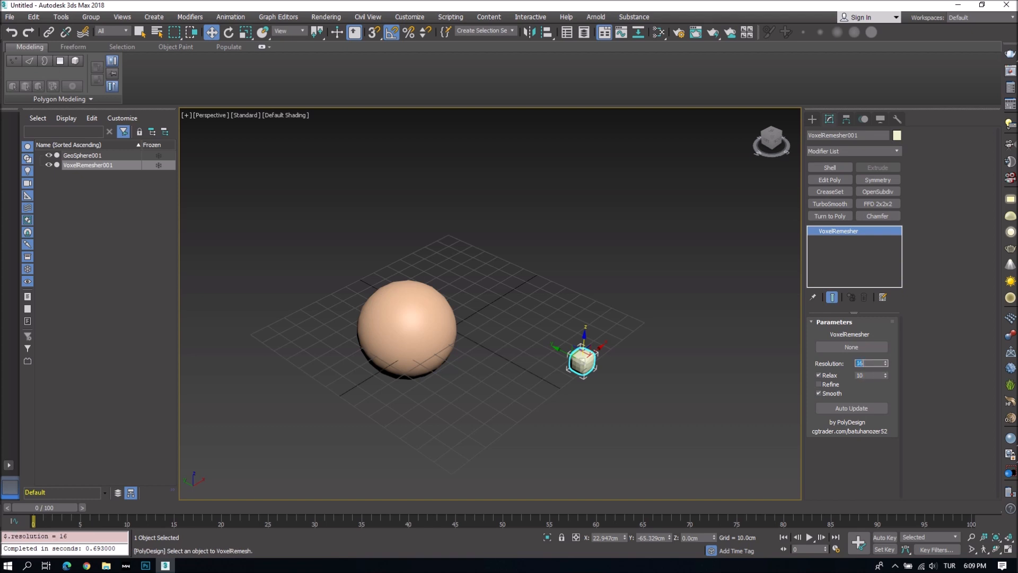
pyautogui.click(832, 409)
pyautogui.scroll(3, 566, 363)
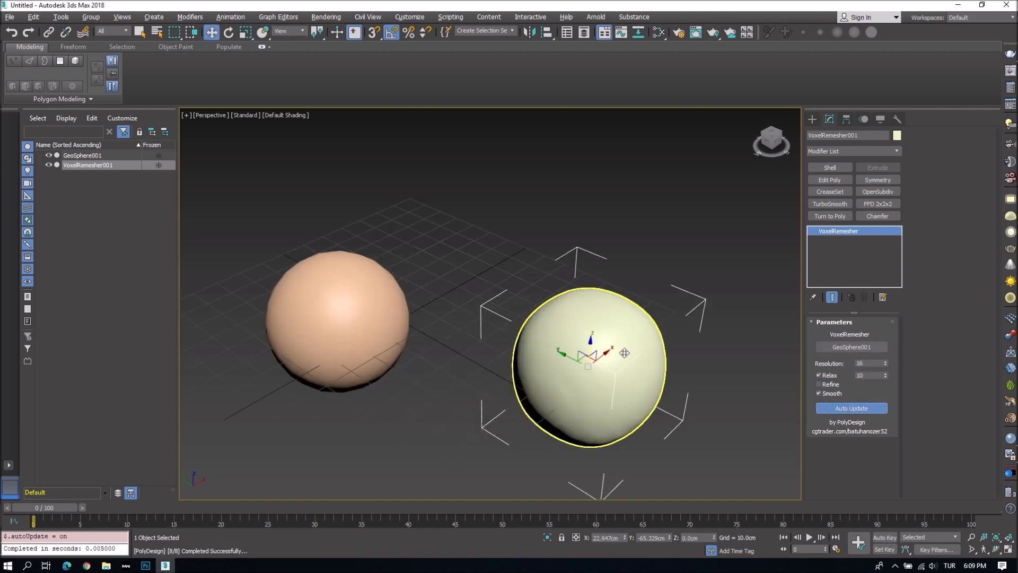
pyautogui.press('F4')
pyautogui.moveTo(627, 357); pyautogui.dragTo(583, 245)
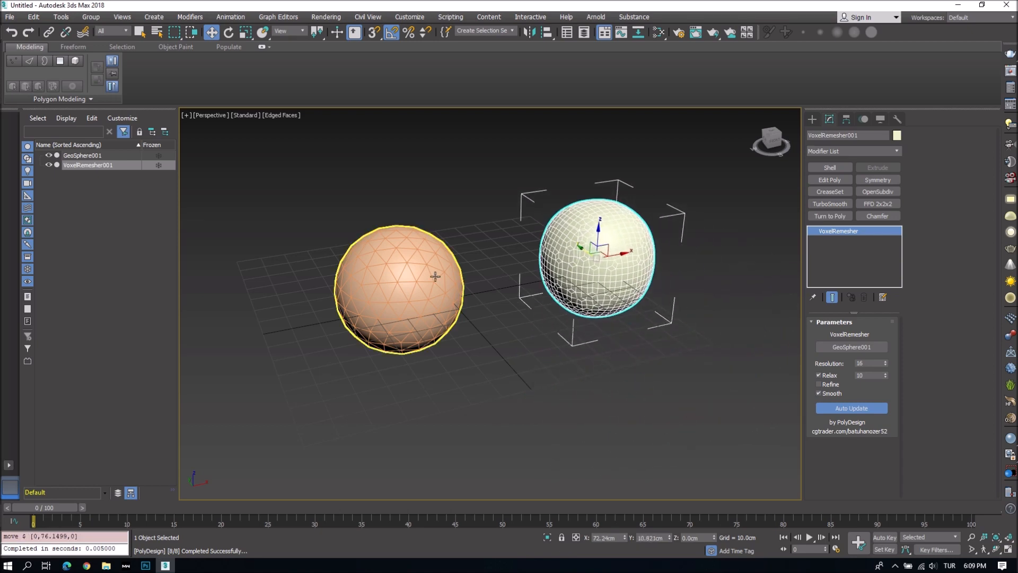
# - Convert the GeoSphere to Editable Poly and switch to element editing
pyautogui.click(405, 281)
pyautogui.scroll(3, 389, 283)
pyautogui.rightClick(388, 283)
pyautogui.moveTo(433, 393)
pyautogui.click(531, 402)
pyautogui.click(875, 335)
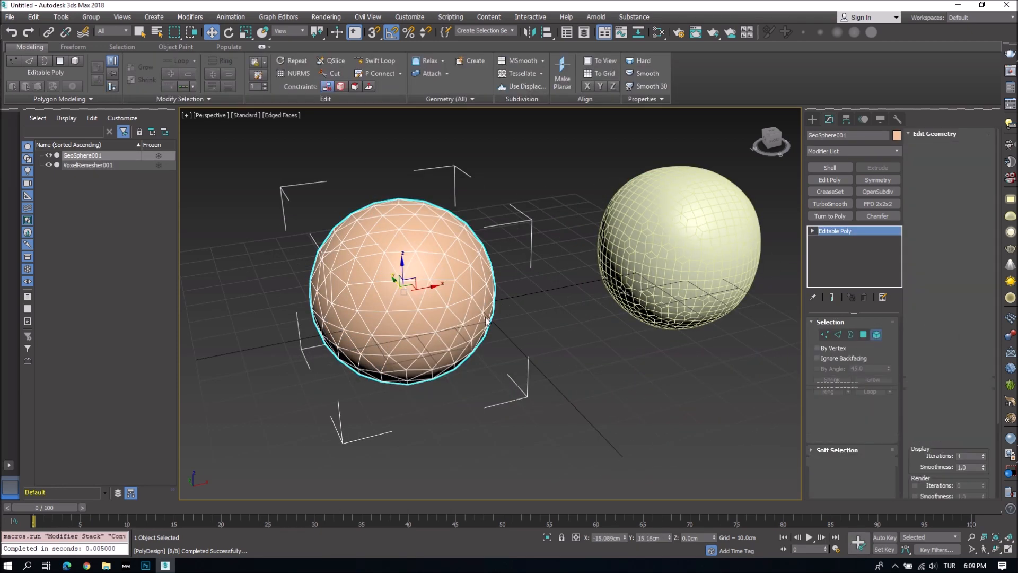
# - Clone the sphere element within the mesh and place the copy beside the original so the two overlap
pyautogui.click(422, 298)
pyautogui.press('r')
pyautogui.moveTo(402, 257)
pyautogui.mouseDown()
pyautogui.moveTo(402, 270)
pyautogui.moveTo(503, 255)
pyautogui.mouseUp()
pyautogui.hotkey('ctrl', 'z')
pyautogui.scroll(-4, 561, 257)
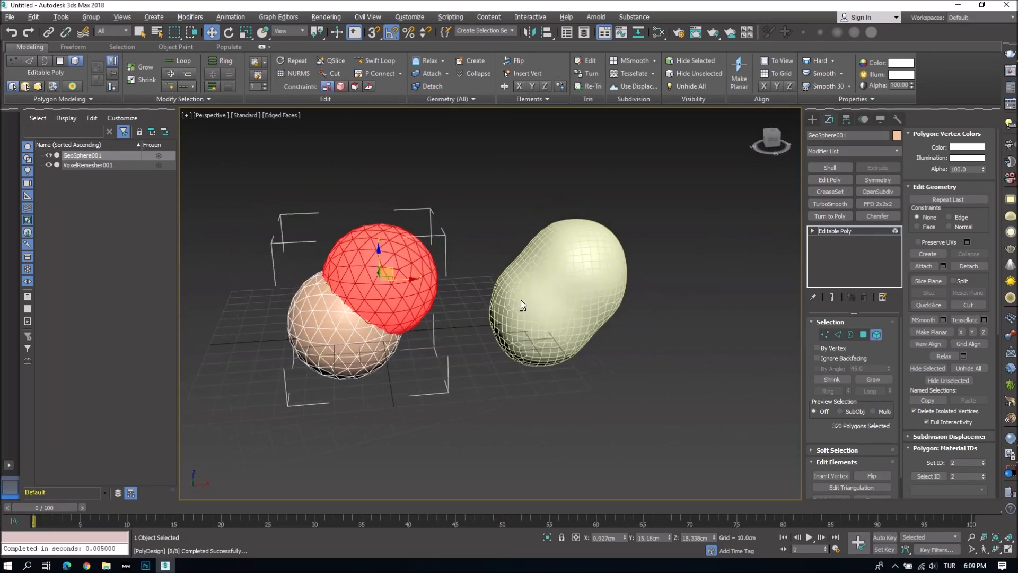
pyautogui.moveTo(397, 266); pyautogui.dragTo(444, 301)
pyautogui.click(877, 336)
# - Try resolution 64 on the VoxelRemesher and settle on 32
pyautogui.click(655, 329)
pyautogui.write('64')
pyautogui.press('Return')
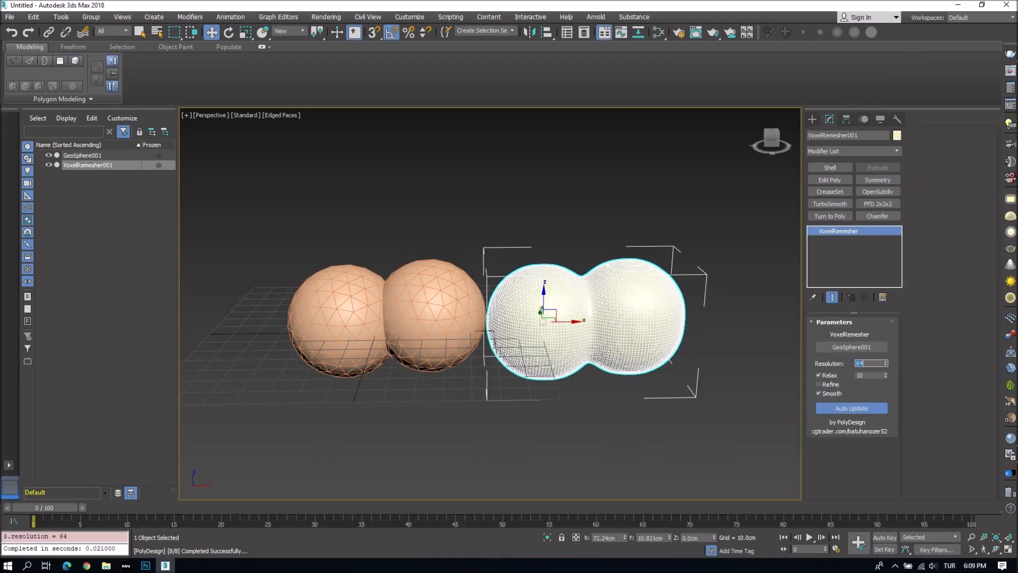
pyautogui.write('32')
pyautogui.press('Return')
# - Move the copied sphere element deeper into the original and enlarge the original sphere element
pyautogui.click(419, 307)
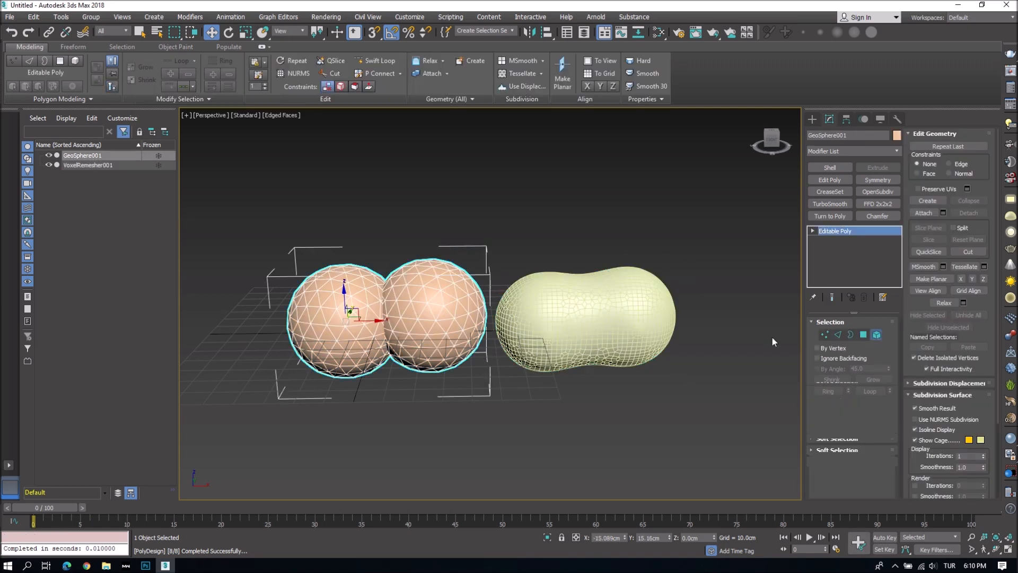
pyautogui.click(875, 335)
pyautogui.click(444, 304)
pyautogui.moveTo(443, 305)
pyautogui.mouseDown()
pyautogui.moveTo(464, 219)
pyautogui.moveTo(472, 237)
pyautogui.moveTo(481, 202)
pyautogui.moveTo(398, 274)
pyautogui.moveTo(235, 319)
pyautogui.moveTo(405, 292)
pyautogui.moveTo(352, 281)
pyautogui.moveTo(401, 301)
pyautogui.mouseUp()
pyautogui.press('F4')
pyautogui.moveTo(333, 316); pyautogui.dragTo(400, 328)
pyautogui.click(876, 335)
# - Select all polygons of the GeoSphere mesh and clear their smoothing groups for faceted shading
pyautogui.click(519, 335)
pyautogui.click(334, 345)
pyautogui.click(864, 335)
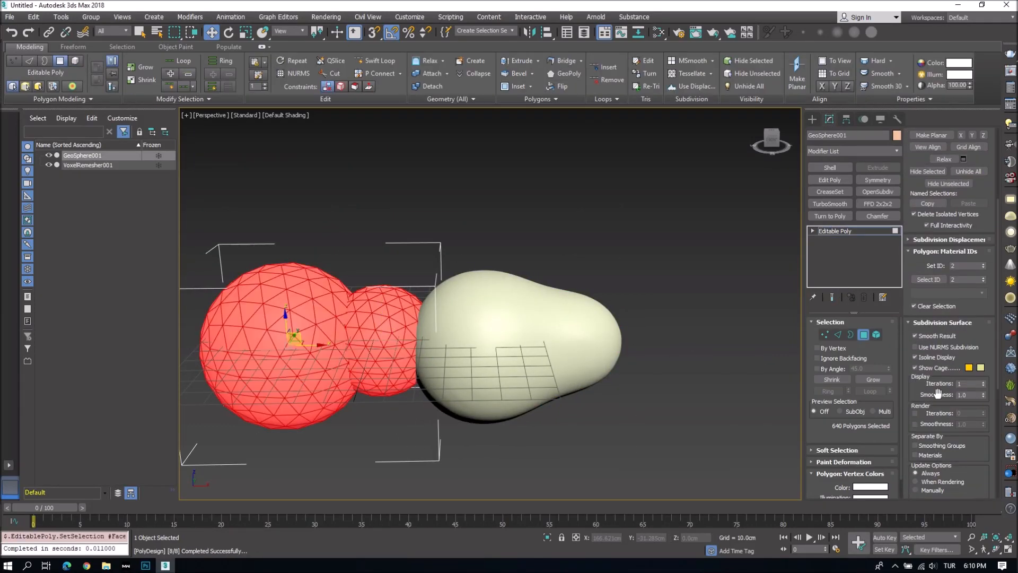
pyautogui.click(863, 335)
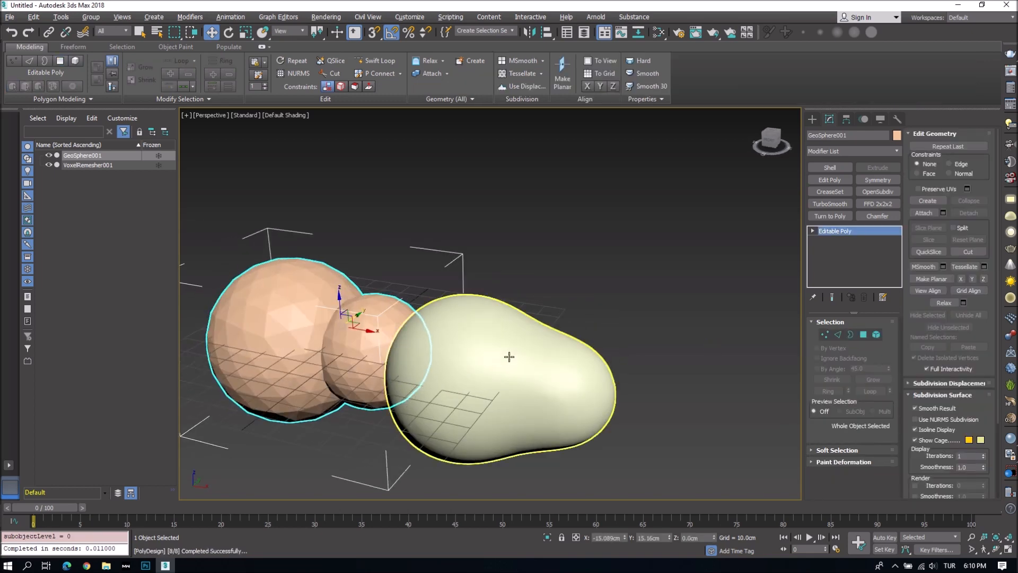
# - Raise the VoxelRemesher's resolution through 64 and 128 to 256, turn on Refine and set relax to 5
pyautogui.click(511, 357)
pyautogui.press('F4')
pyautogui.write('64')
pyautogui.press('Return')
pyautogui.write('128')
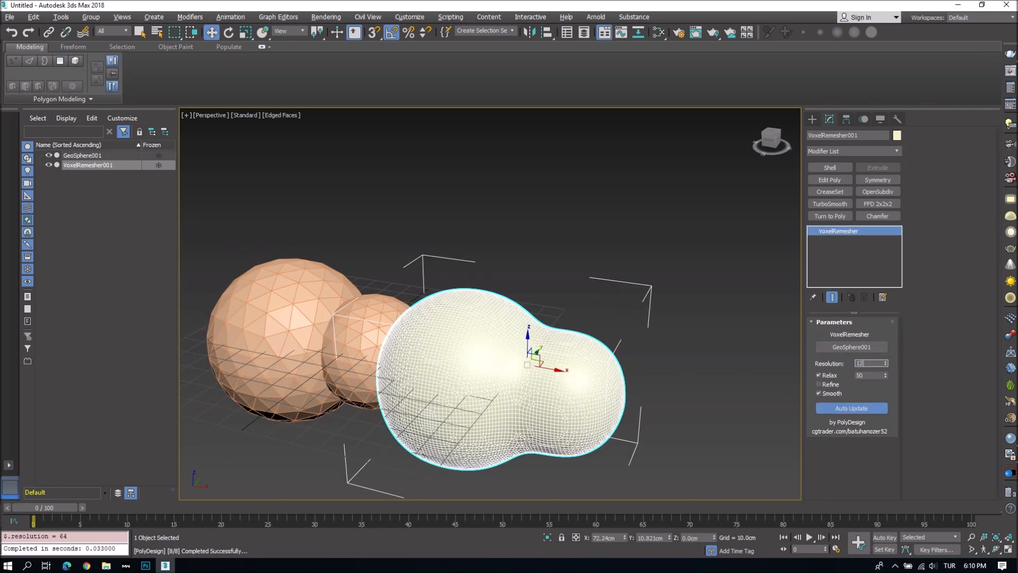
pyautogui.press('Return')
pyautogui.moveTo(582, 378); pyautogui.dragTo(590, 367, button='middle')
pyautogui.press('F4')
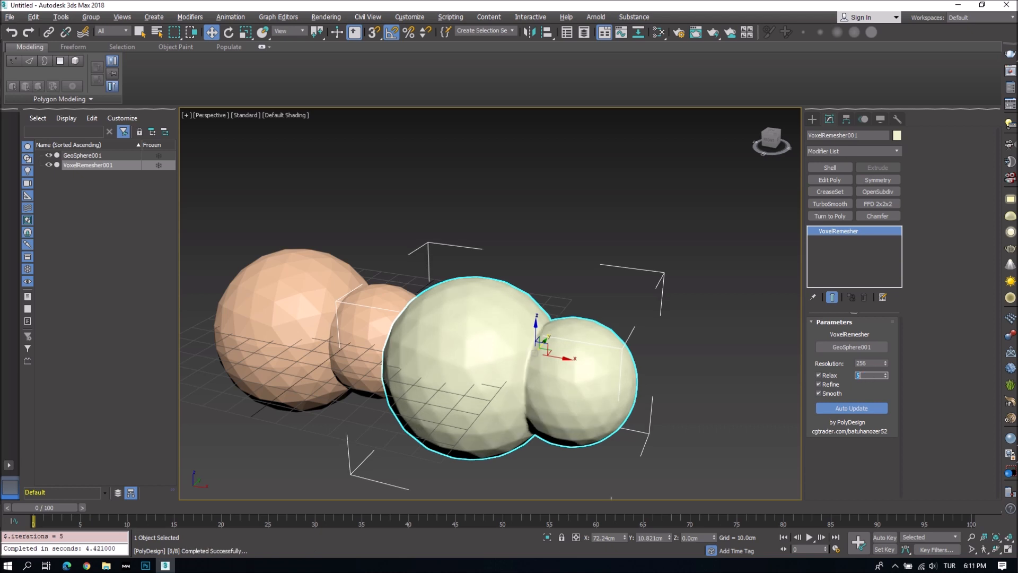
# - Lower the VoxelRemesher's resolution to 32
pyautogui.moveTo(584, 355)
pyautogui.keyDown('alt'); pyautogui.mouseDown(button='middle')
pyautogui.moveTo(541, 348)
pyautogui.moveTo(590, 346)
pyautogui.mouseUp(button='middle'); pyautogui.keyUp('alt')
pyautogui.click(568, 295)
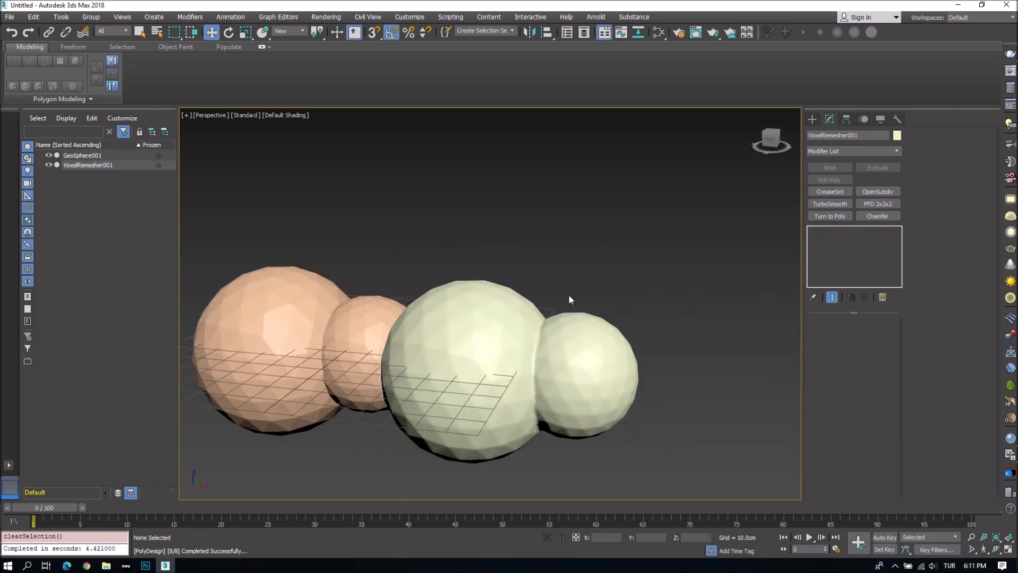
pyautogui.scroll(-3, 563, 299)
pyautogui.click(554, 326)
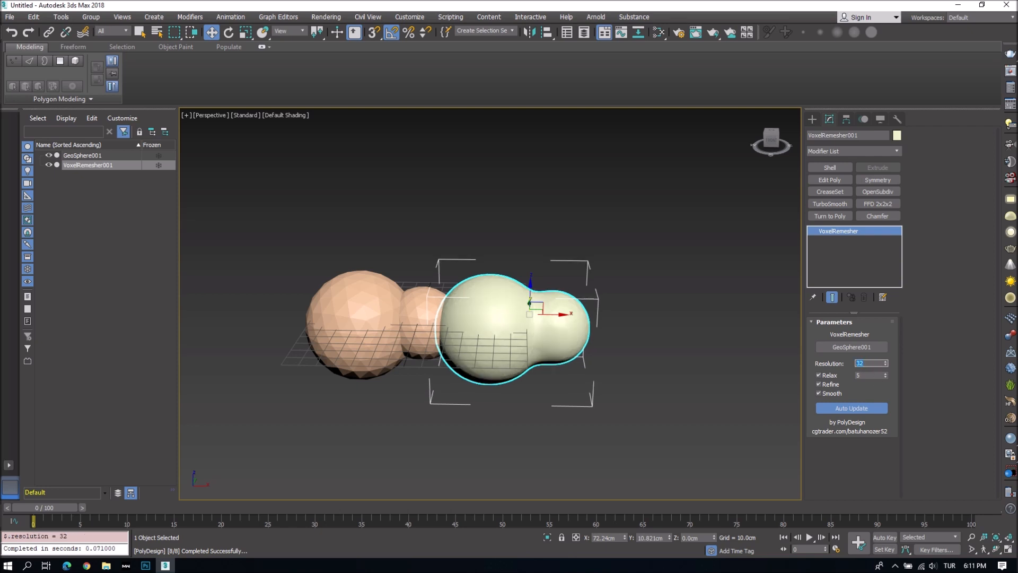
# - Select the small sphere element of the source mesh and move it on top of the large sphere
pyautogui.click(406, 322)
pyautogui.click(864, 334)
pyautogui.click(426, 317)
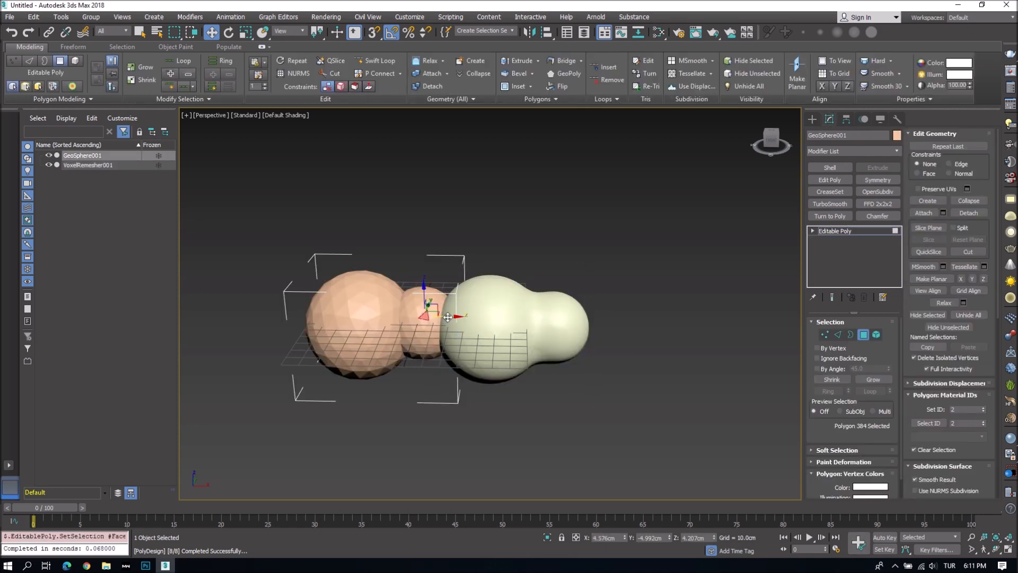
pyautogui.scroll(2, 409, 318)
pyautogui.click(876, 335)
pyautogui.click(431, 313)
pyautogui.moveTo(431, 313); pyautogui.dragTo(340, 211)
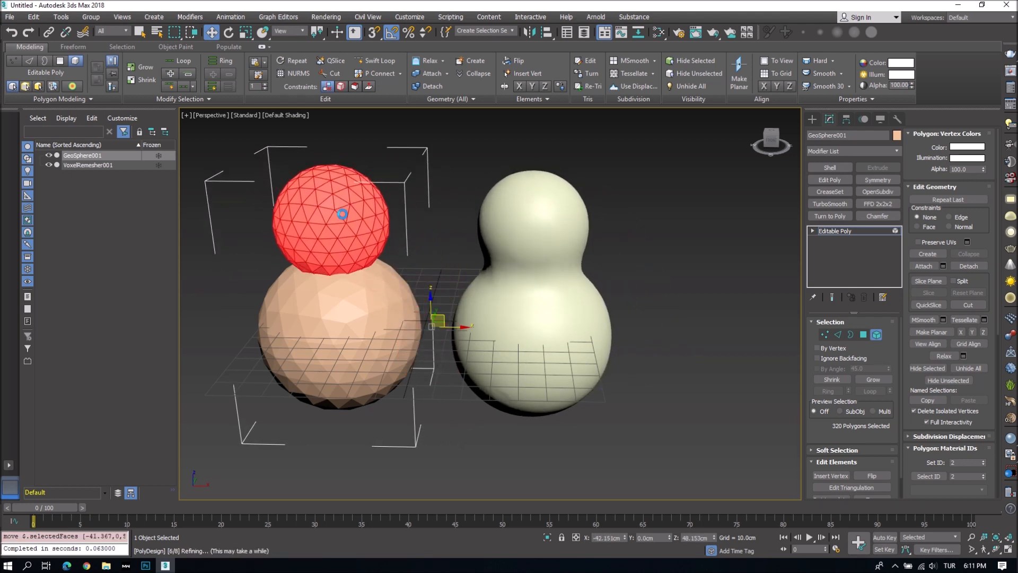
# - Flip the small sphere element's normals and move the element so it carves into the large sphere
pyautogui.click(872, 475)
pyautogui.moveTo(341, 218); pyautogui.dragTo(389, 268)
pyautogui.click(408, 414)
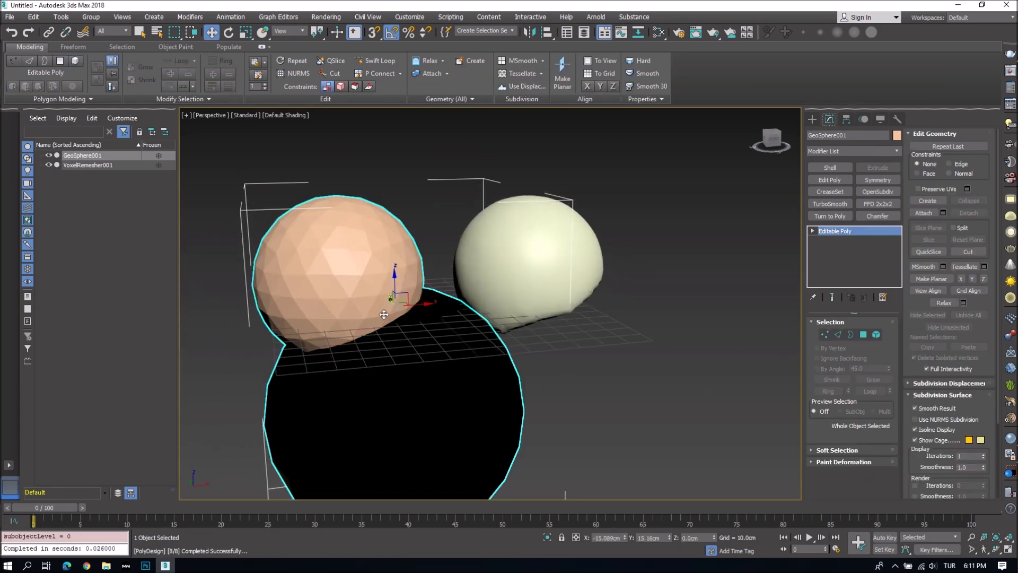
# - Finish editing the source spheres' element, move the VoxelRemesher farther to the side, and show edged faces
pyautogui.click(872, 476)
pyautogui.hotkey('ctrl', 'b')
pyautogui.keyDown('alt'); pyautogui.moveTo(521, 323); pyautogui.dragTo(538, 344, button='middle'); pyautogui.keyUp('alt')
pyautogui.hotkey('ctrl', 'a')
pyautogui.click(382, 371)
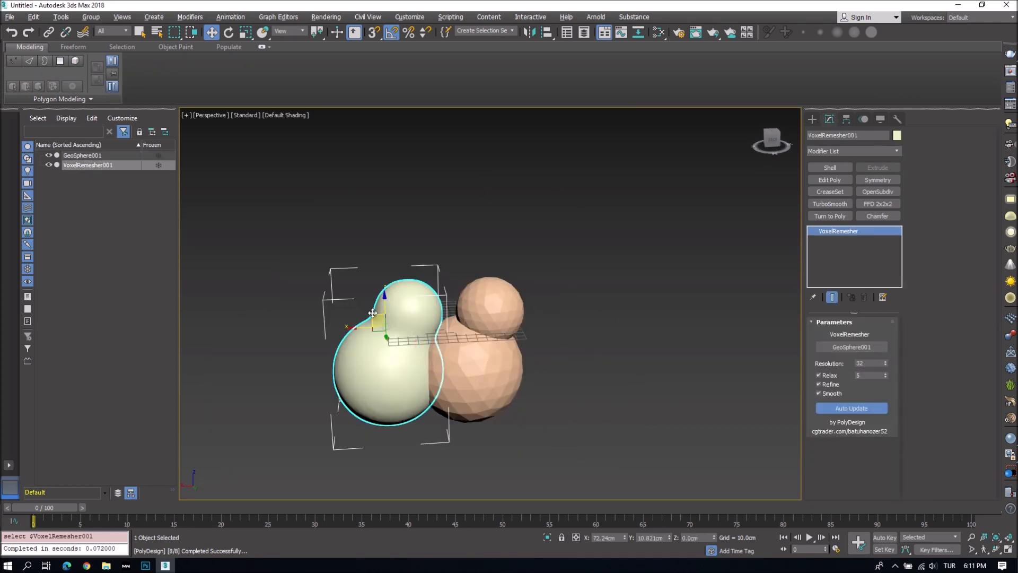
pyautogui.moveTo(381, 371); pyautogui.dragTo(329, 364)
pyautogui.press('F4')
pyautogui.scroll(2, 343, 336)
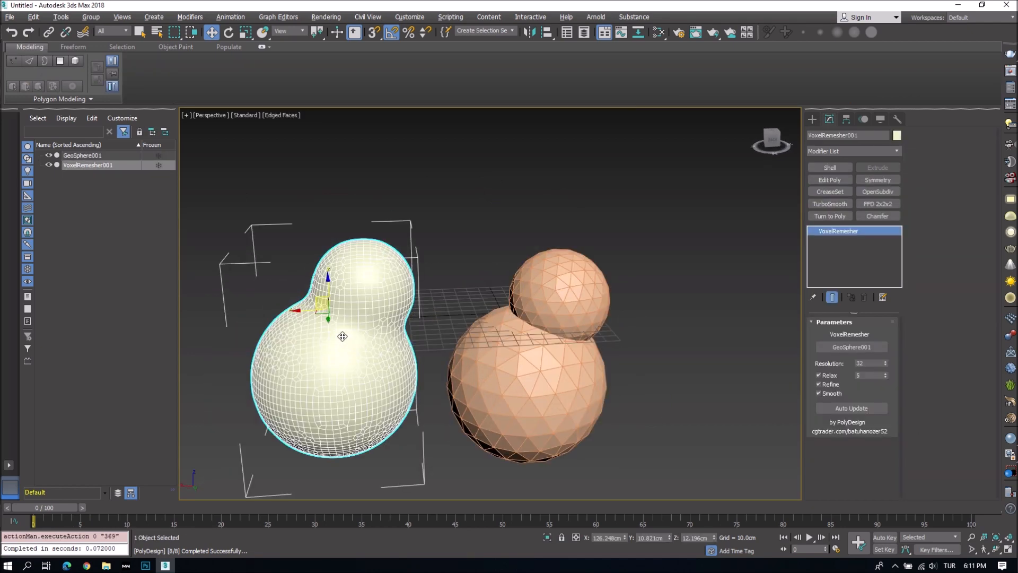
pyautogui.keyDown('alt'); pyautogui.moveTo(325, 342); pyautogui.dragTo(472, 316, button='middle'); pyautogui.keyUp('alt')
pyautogui.click(473, 316)
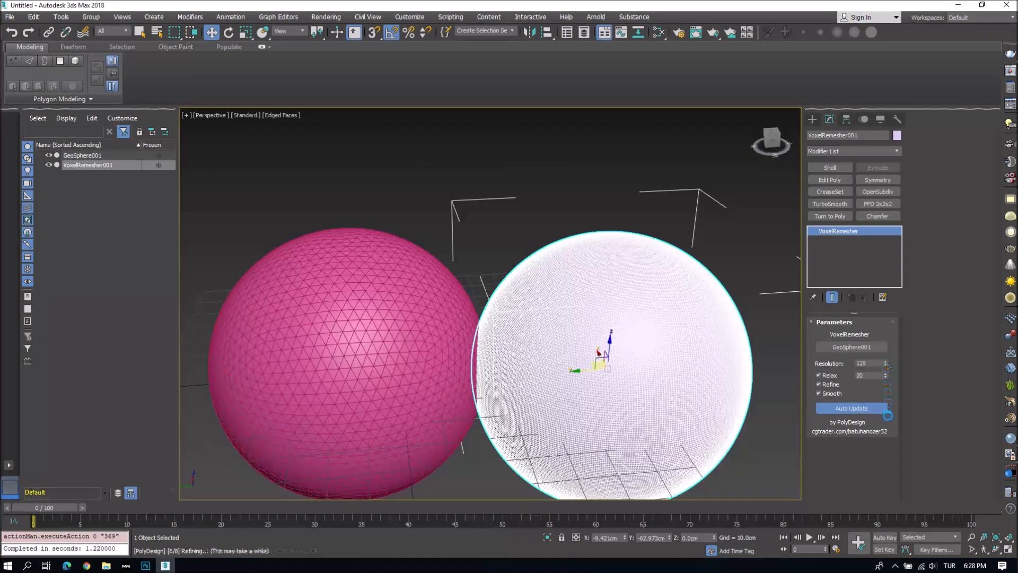
# - Set the sphere VoxelRemesher's resolution to 8, raise it again, and hide edged faces to compare it with the source sphere
pyautogui.moveTo(887, 367); pyautogui.dragTo(891, 345)
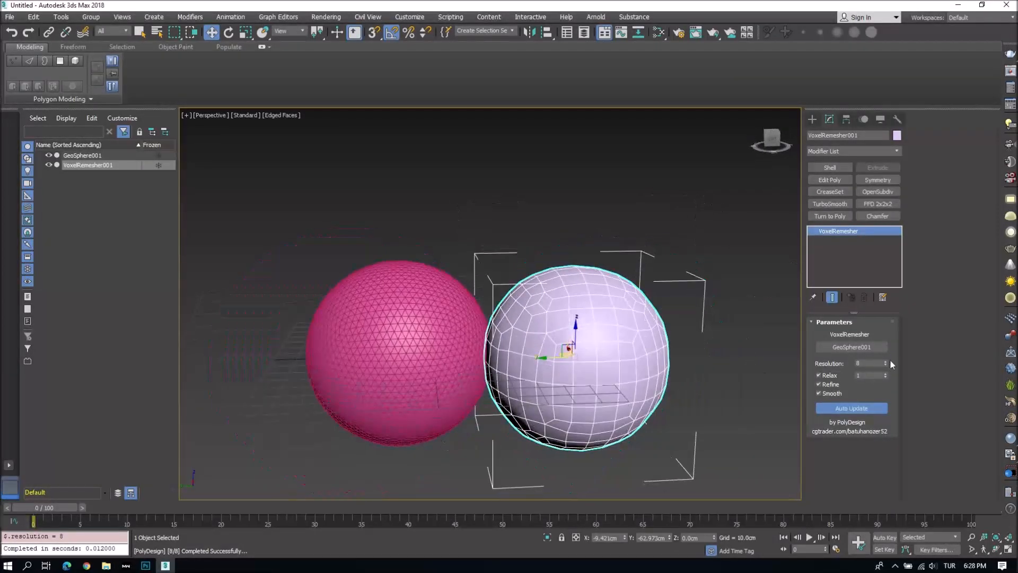
pyautogui.moveTo(887, 365); pyautogui.dragTo(889, 232)
pyautogui.click(734, 344)
pyautogui.press('F4')
pyautogui.scroll(3, 613, 366)
pyautogui.keyDown('alt'); pyautogui.moveTo(614, 366); pyautogui.dragTo(475, 369, button='middle'); pyautogui.keyUp('alt')
pyautogui.click(564, 355)
pyautogui.click(599, 411)
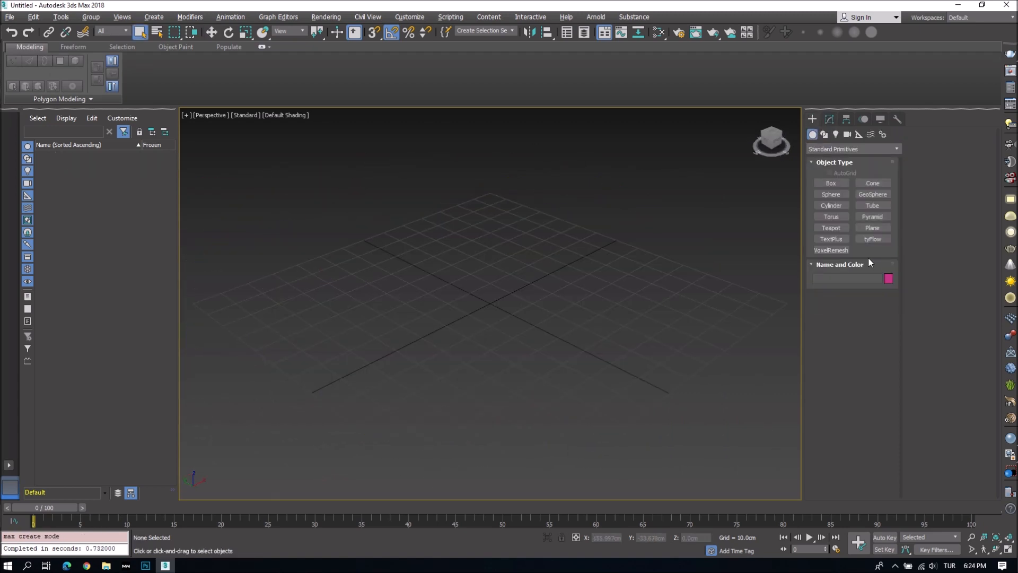
# - Place a VoxelRemesher on the empty grid and draw a thick helix spline near the grid's centre
pyautogui.click(835, 251)
pyautogui.click(675, 352)
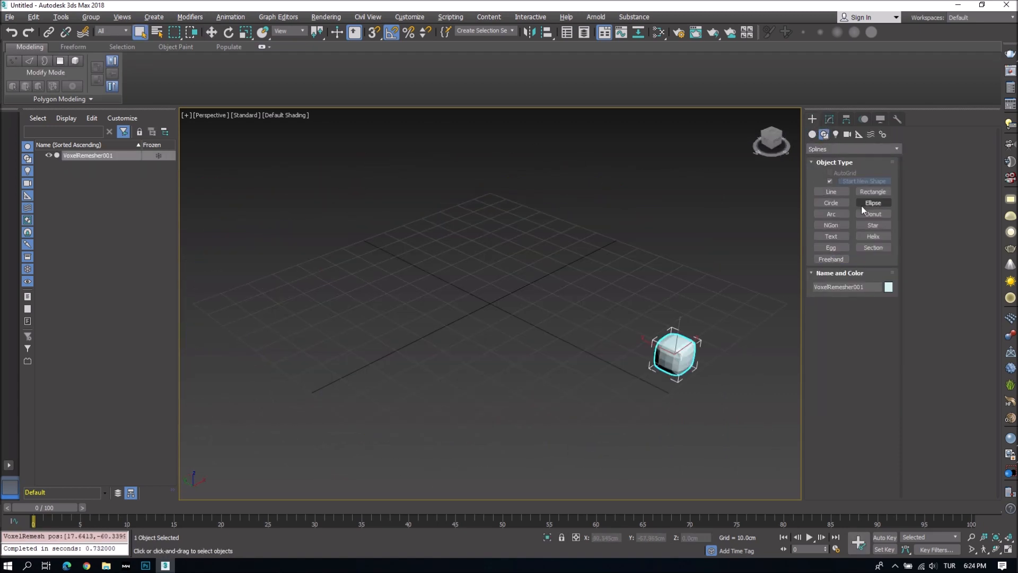
pyautogui.click(874, 236)
pyautogui.moveTo(463, 306); pyautogui.dragTo(527, 309)
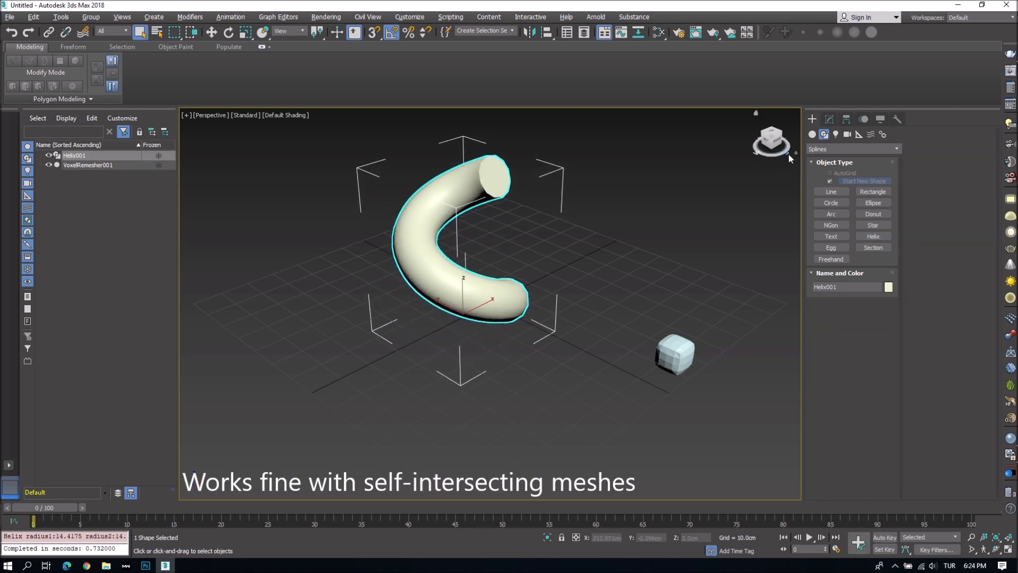
# - Increase the helix's turns so the coils stack into each other, and add a Turn to Poly modifier
pyautogui.click(830, 118)
pyautogui.moveTo(977, 178)
pyautogui.mouseDown()
pyautogui.moveTo(992, 17)
pyautogui.moveTo(978, 176)
pyautogui.moveTo(979, 162)
pyautogui.mouseUp()
pyautogui.scroll(3, 495, 219)
pyautogui.press('F4')
pyautogui.scroll(5, 496, 218)
pyautogui.hotkey('alt', 'x')
pyautogui.keyDown('alt'); pyautogui.moveTo(498, 220); pyautogui.dragTo(543, 238, button='middle'); pyautogui.keyUp('alt')
pyautogui.hotkey('alt', 'x')
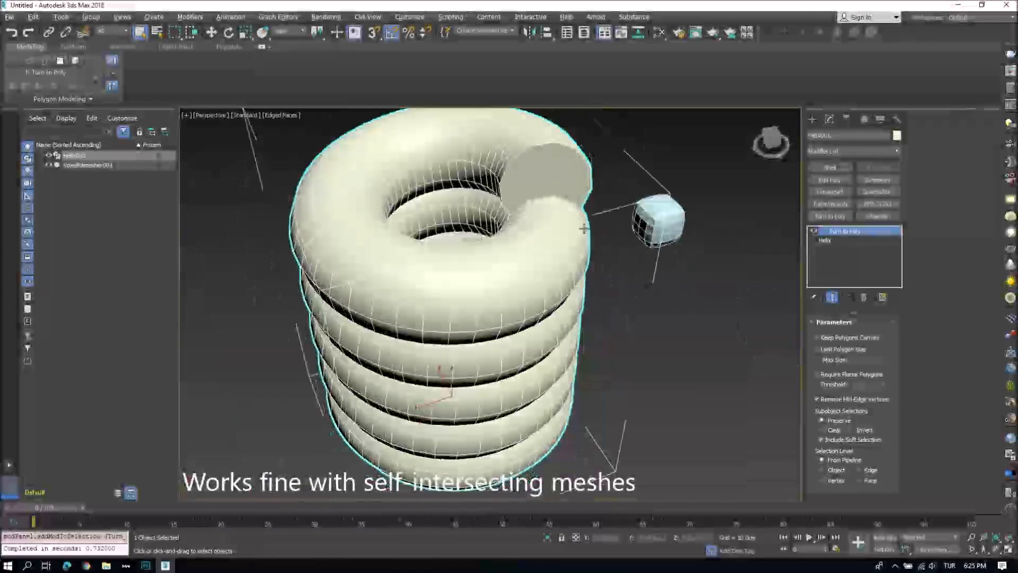
# - Pick the helix as the VoxelRemesher's source object and turn on Auto Update
pyautogui.keyDown('alt'); pyautogui.moveTo(531, 247); pyautogui.dragTo(434, 268, button='middle'); pyautogui.keyUp('alt')
pyautogui.scroll(5, 564, 264)
pyautogui.scroll(-5, 577, 294)
pyautogui.keyDown('alt'); pyautogui.click(557, 345); pyautogui.keyUp('alt')
pyautogui.click(556, 345)
pyautogui.scroll(-2, 557, 346)
pyautogui.click(697, 414)
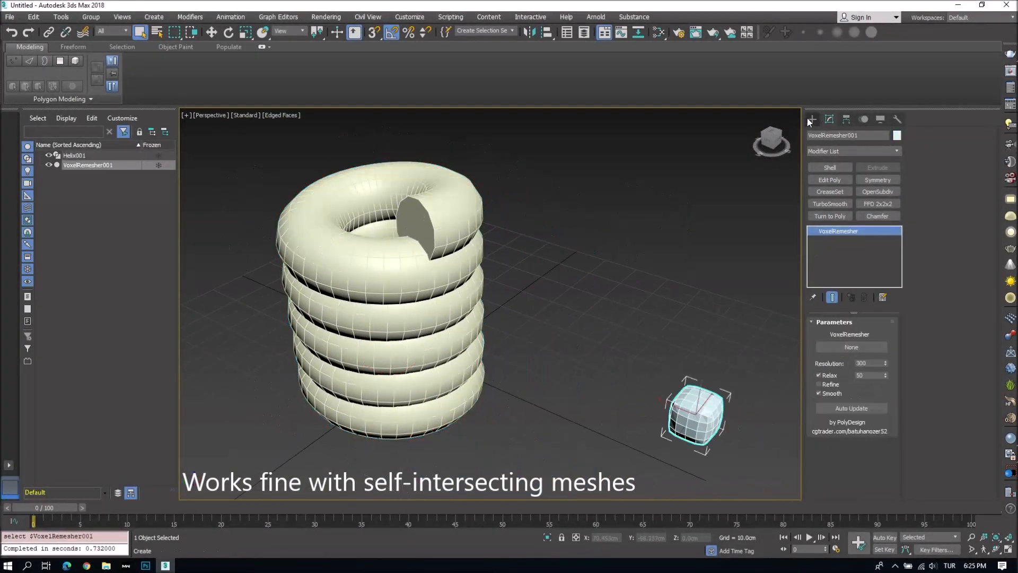
pyautogui.click(811, 119)
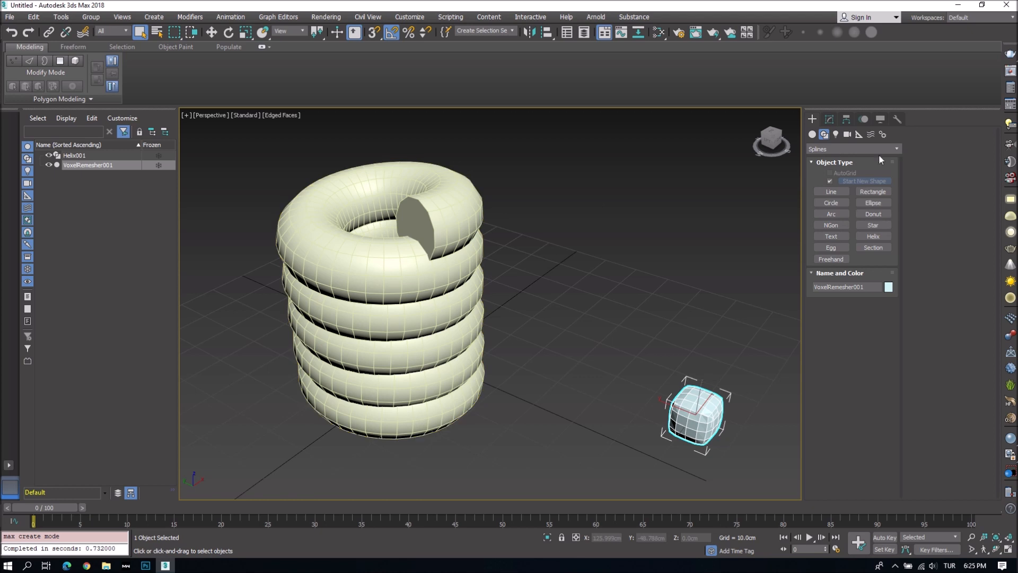
pyautogui.click(830, 119)
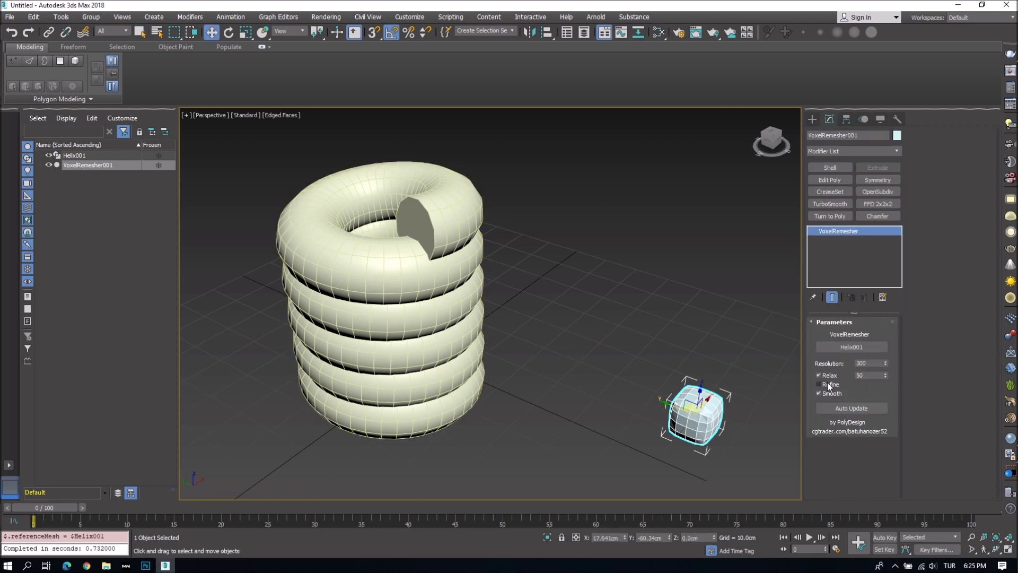
pyautogui.click(839, 407)
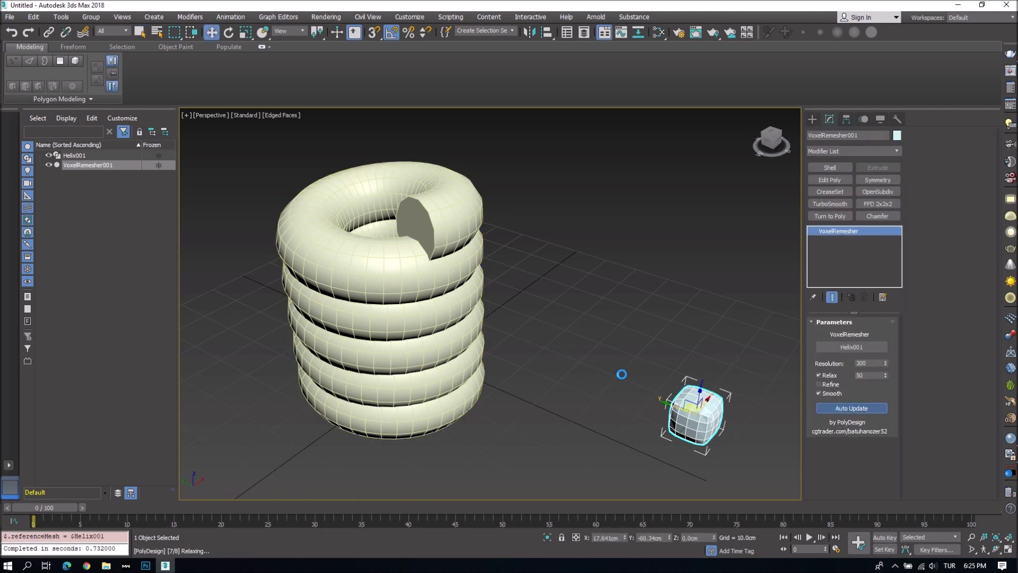
# - Examine the remeshed coil's outer and inner surfaces up close with edged faces hidden
pyautogui.moveTo(689, 354); pyautogui.dragTo(594, 374, button='middle')
pyautogui.press('F4')
pyautogui.moveTo(659, 316)
pyautogui.keyDown('alt'); pyautogui.mouseDown(button='middle')
pyautogui.moveTo(635, 329)
pyautogui.moveTo(739, 323)
pyautogui.mouseUp(button='middle'); pyautogui.keyUp('alt')
pyautogui.scroll(4, 600, 313)
pyautogui.hotkey('alt', 'x')
pyautogui.scroll(-5, 537, 301)
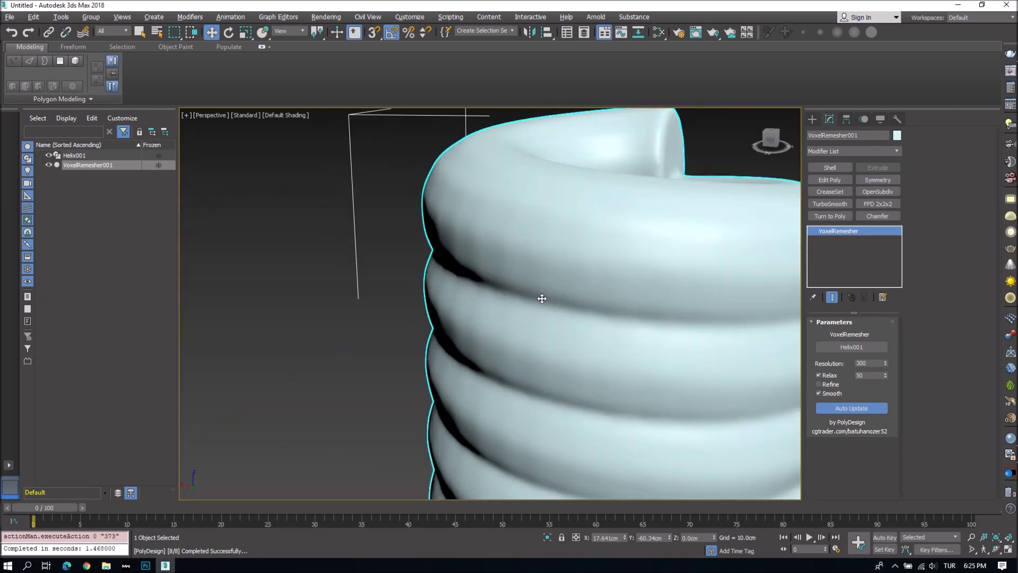
pyautogui.scroll(8, 520, 284)
pyautogui.moveTo(531, 262); pyautogui.dragTo(351, 234, button='middle')
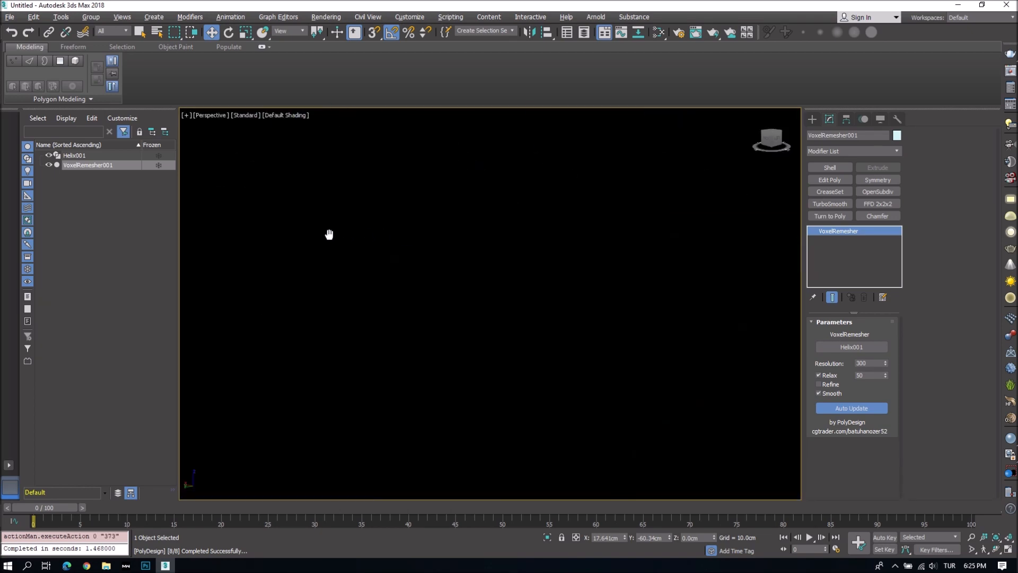
pyautogui.scroll(-10, 577, 282)
# - Turn on Refine for the remeshed coil and add a Smooth modifier to the source helix
pyautogui.keyDown('alt'); pyautogui.moveTo(543, 329); pyautogui.dragTo(631, 363, button='middle'); pyautogui.keyUp('alt')
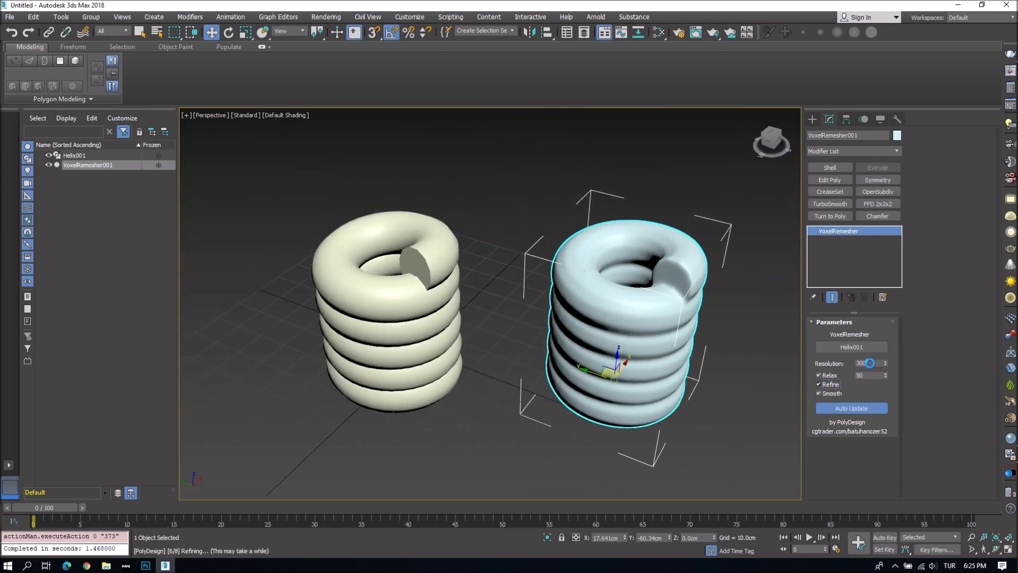
pyautogui.keyDown('alt'); pyautogui.moveTo(668, 372); pyautogui.dragTo(554, 386, button='middle'); pyautogui.keyUp('alt')
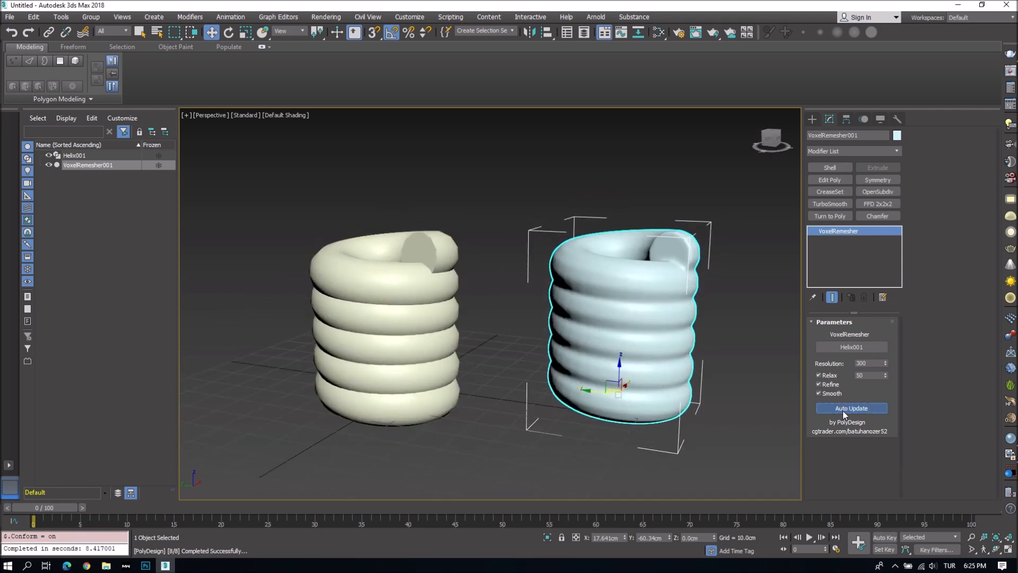
pyautogui.click(852, 346)
pyautogui.click(837, 152)
pyautogui.write('smooth')
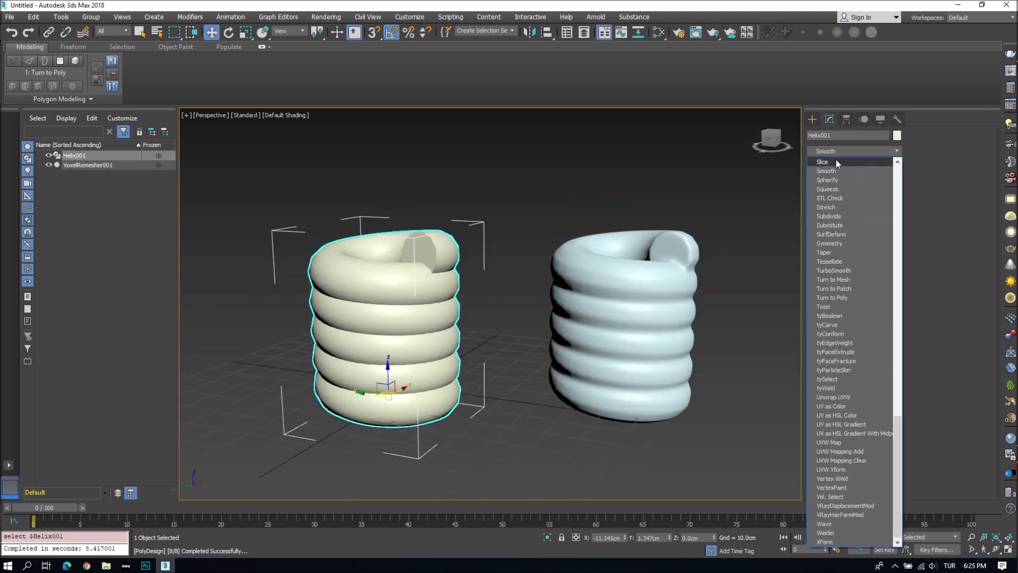
pyautogui.press('Return')
# - Compare the interiors of the source helix and the remeshed coil in see-through display
pyautogui.click(716, 308)
pyautogui.keyDown('alt'); pyautogui.moveTo(599, 341); pyautogui.dragTo(637, 342, button='middle'); pyautogui.keyUp('alt')
pyautogui.click(658, 343)
pyautogui.hotkey('alt', 'x')
pyautogui.click(494, 339)
pyautogui.keyDown('alt'); pyautogui.moveTo(494, 339); pyautogui.dragTo(495, 321, button='middle'); pyautogui.keyUp('alt')
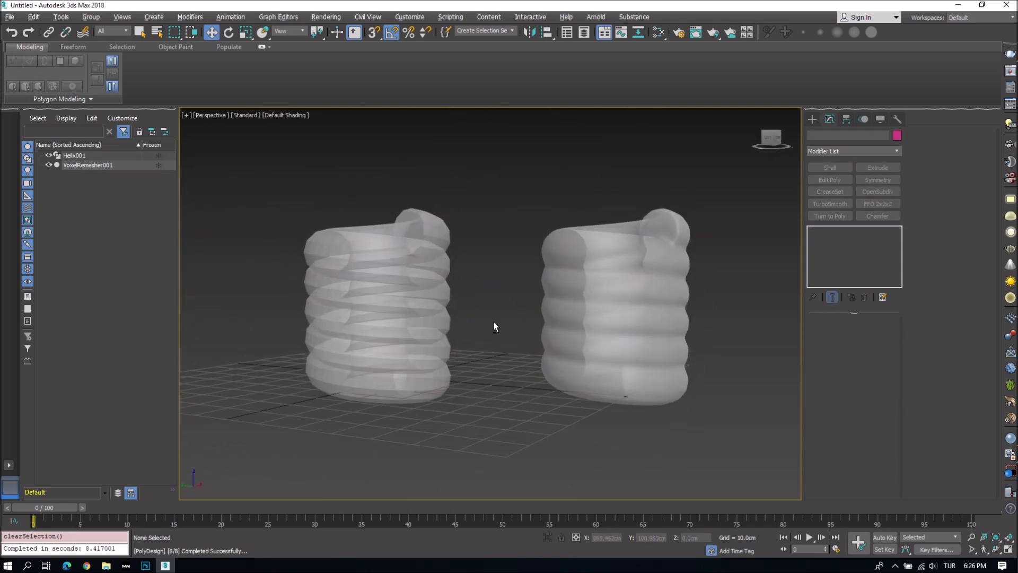
pyautogui.scroll(6, 494, 321)
pyautogui.keyDown('alt'); pyautogui.moveTo(640, 311); pyautogui.dragTo(647, 282, button='middle'); pyautogui.keyUp('alt')
pyautogui.scroll(-6, 648, 282)
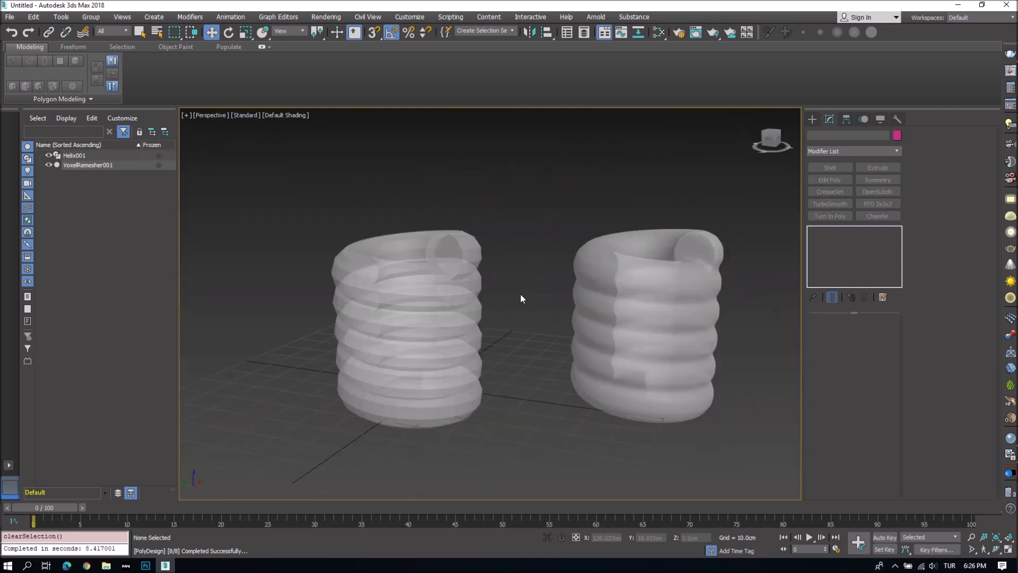
pyautogui.click(435, 320)
pyautogui.hotkey('alt', 'x')
pyautogui.click(648, 316)
pyautogui.hotkey('alt', 'x')
# - Add an Edit Poly modifier to the helix and rotate a copy of its element so it cuts through the original coil
pyautogui.click(405, 323)
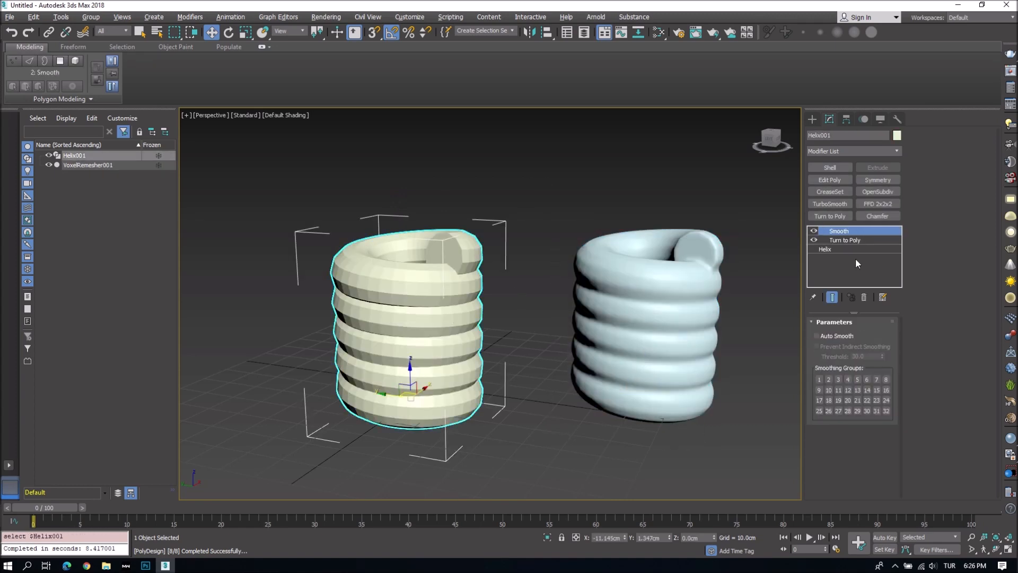
pyautogui.click(838, 184)
pyautogui.click(973, 147)
pyautogui.click(411, 321)
pyautogui.press('e')
pyautogui.moveTo(404, 318); pyautogui.dragTo(438, 353)
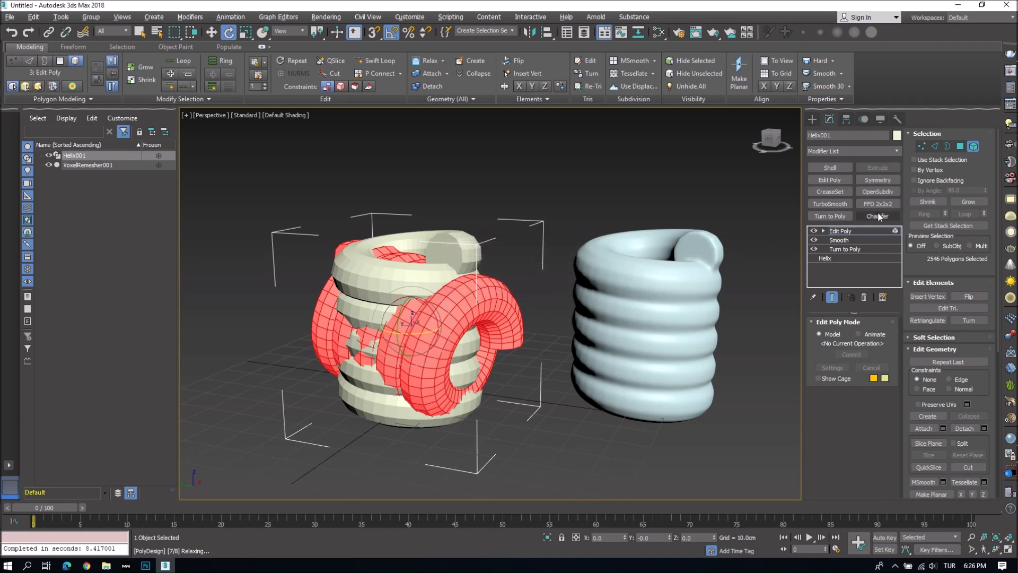
pyautogui.click(974, 147)
# - Remesh the crossed coils at resolution 256 with Refine off, and inspect the result in see-through display
pyautogui.click(647, 363)
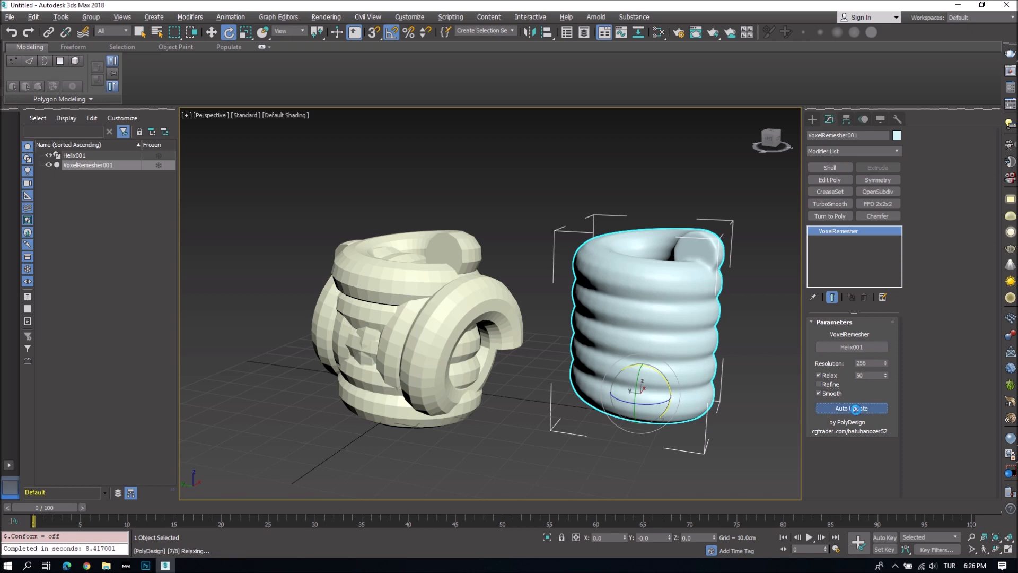
pyautogui.click(728, 407)
pyautogui.click(680, 370)
pyautogui.hotkey('alt', 'x')
pyautogui.scroll(5, 626, 338)
pyautogui.keyDown('alt'); pyautogui.moveTo(625, 337); pyautogui.dragTo(758, 393, button='middle'); pyautogui.keyUp('alt')
pyautogui.scroll(-5, 708, 344)
pyautogui.hotkey('alt', 'x')
pyautogui.click(663, 419)
# - Delete the helix and draw a tall box in its place on the grid
pyautogui.click(511, 336)
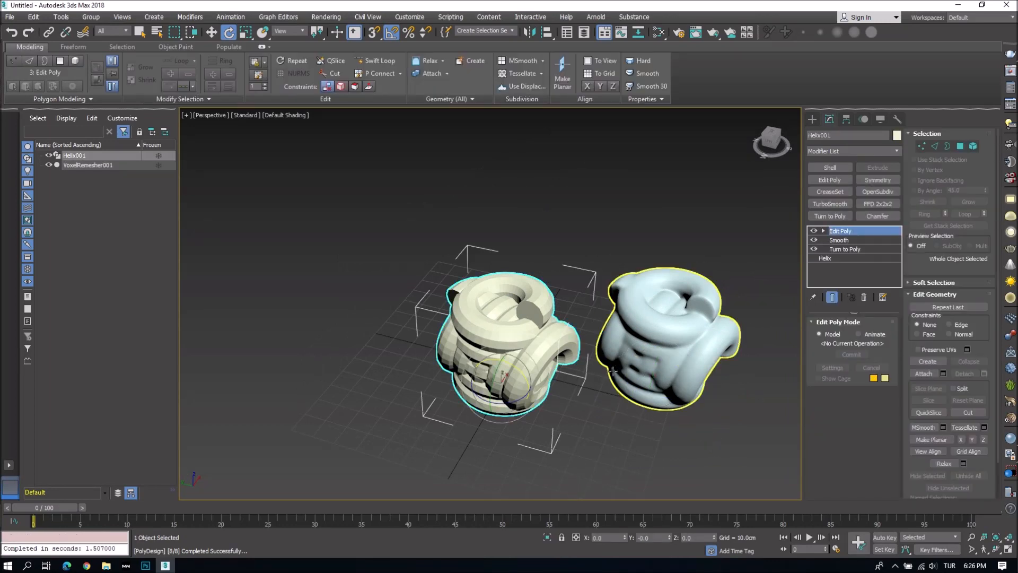
pyautogui.press('Delete')
pyautogui.click(812, 119)
pyautogui.click(831, 183)
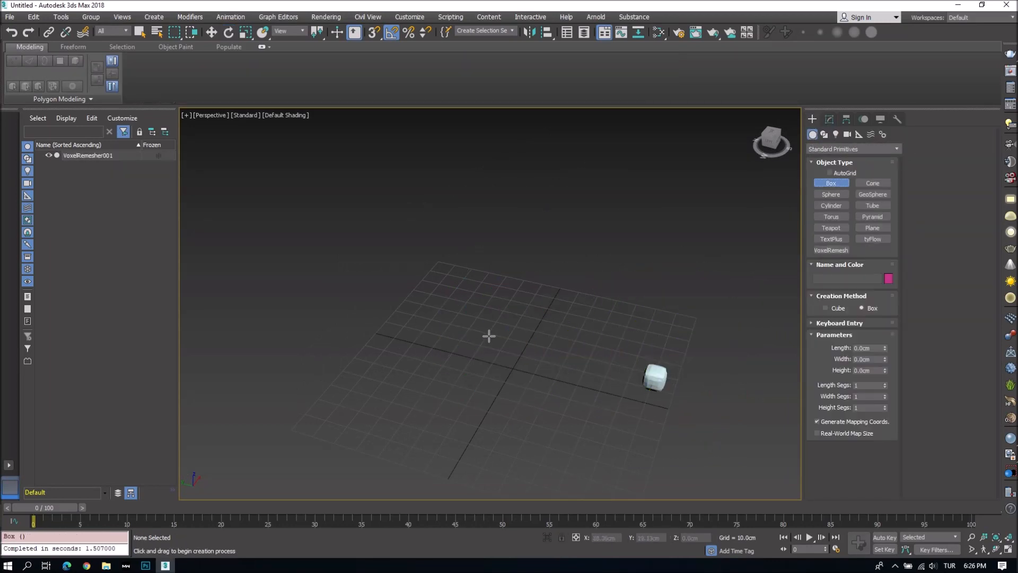
pyautogui.click(509, 318)
# - Convert the box to an editable mesh and adjust its pivot
pyautogui.rightClick(505, 341)
pyautogui.rightClick(508, 321)
pyautogui.moveTo(564, 434)
pyautogui.click(644, 443)
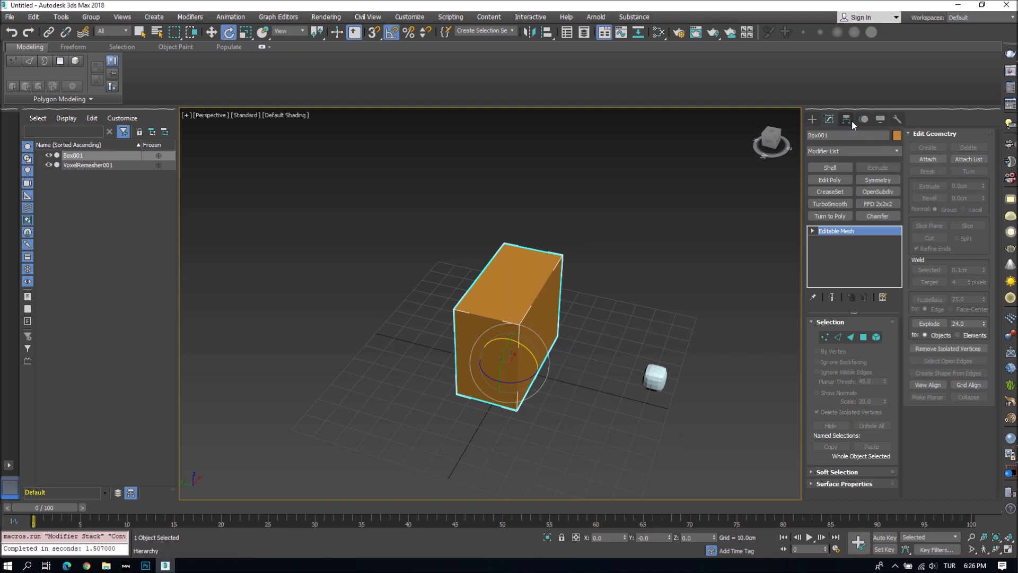
pyautogui.click(847, 120)
pyautogui.click(852, 193)
pyautogui.click(829, 120)
# - Rotate copies of the box's element at different angles so several boxes intersect within the same mesh
pyautogui.press('5')
pyautogui.click(513, 319)
pyautogui.moveTo(515, 320)
pyautogui.keyDown('shift'); pyautogui.mouseDown()
pyautogui.moveTo(526, 312)
pyautogui.moveTo(532, 352)
pyautogui.mouseUp(); pyautogui.keyUp('shift')
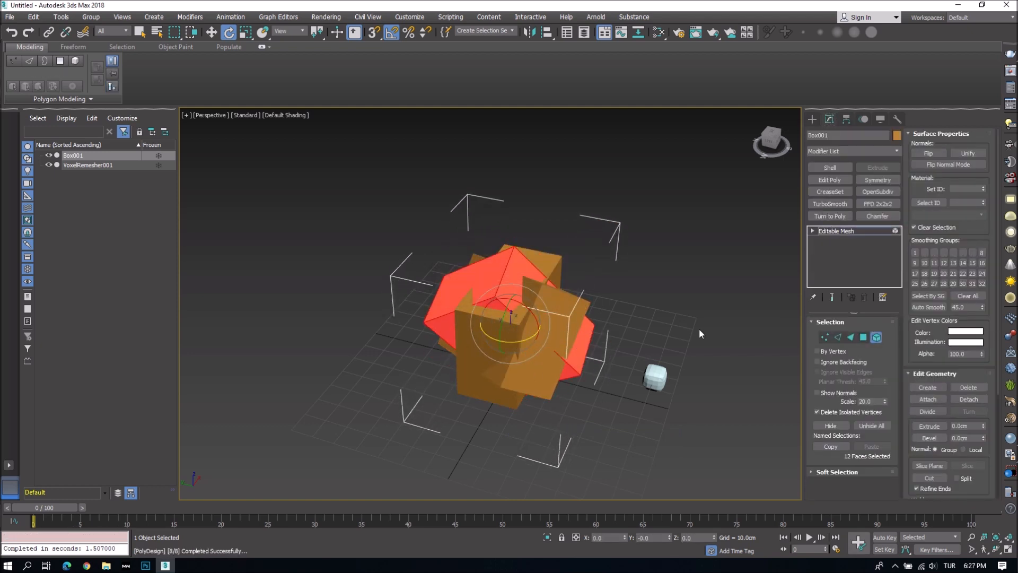
pyautogui.click(877, 338)
# - Pick the intersecting box mesh as the VoxelRemesher's source and inspect the remeshed shape in see-through display
pyautogui.click(661, 383)
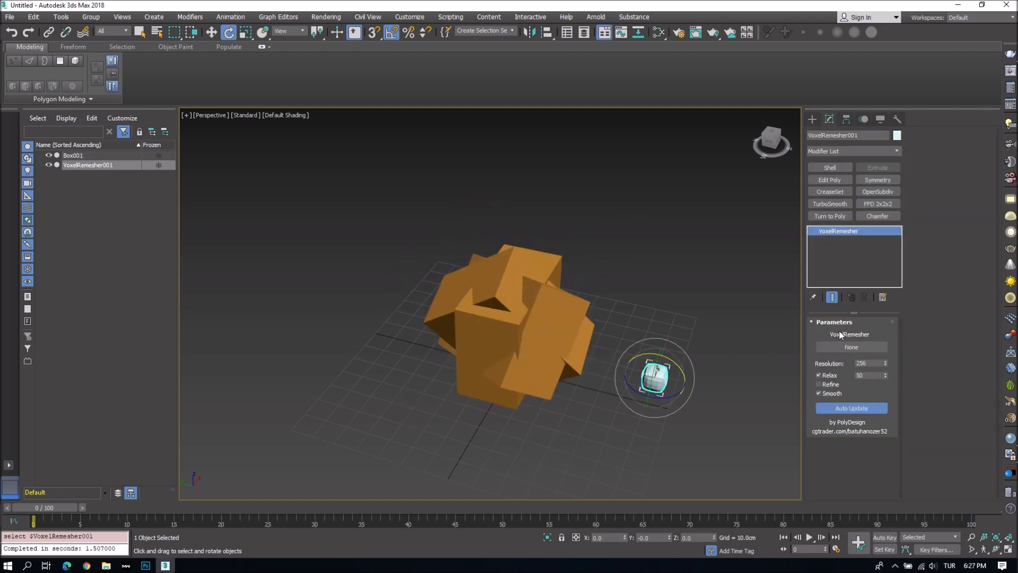
pyautogui.click(492, 327)
pyautogui.scroll(5, 669, 324)
pyautogui.scroll(-10, 668, 324)
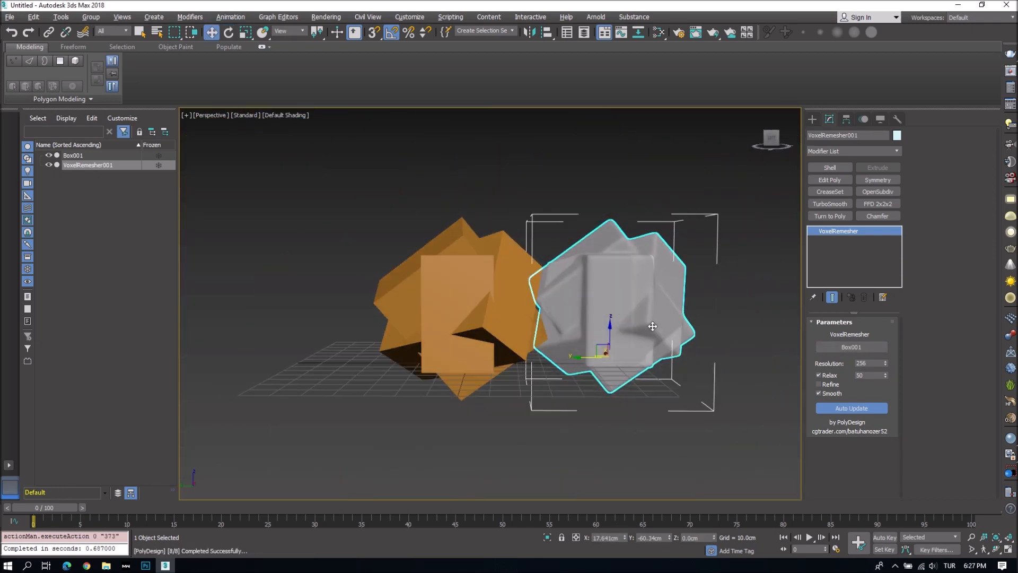
pyautogui.keyDown('alt'); pyautogui.moveTo(653, 327); pyautogui.dragTo(641, 320, button='middle'); pyautogui.keyUp('alt')
pyautogui.click(525, 330)
pyautogui.hotkey('alt', 'x')
pyautogui.click(555, 376)
pyautogui.keyDown('alt'); pyautogui.moveTo(556, 376); pyautogui.dragTo(443, 337, button='middle'); pyautogui.keyUp('alt')
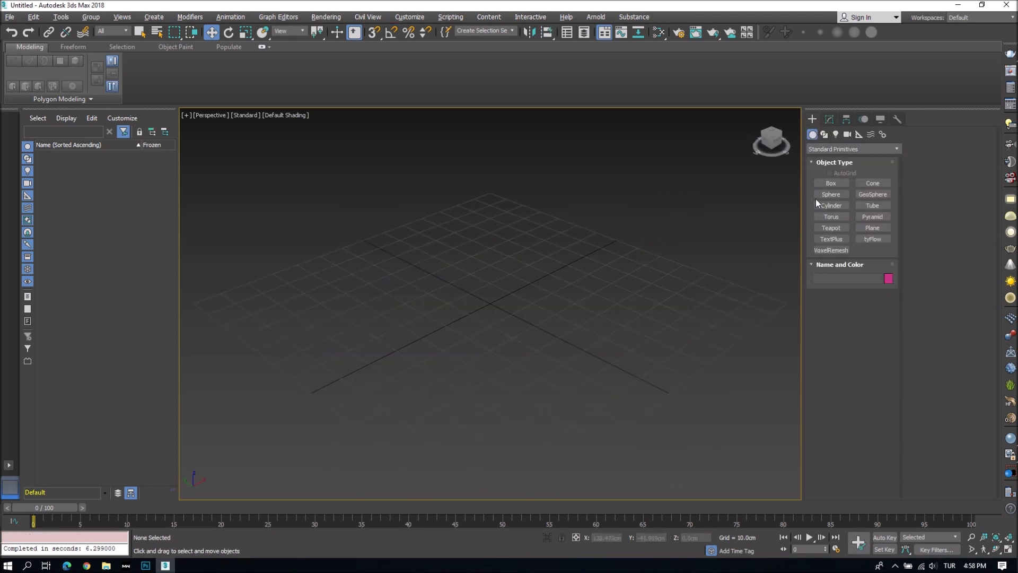
# - Draw a box about 41 × 45 × 43 cm in the empty scene and show edged faces
pyautogui.click(830, 183)
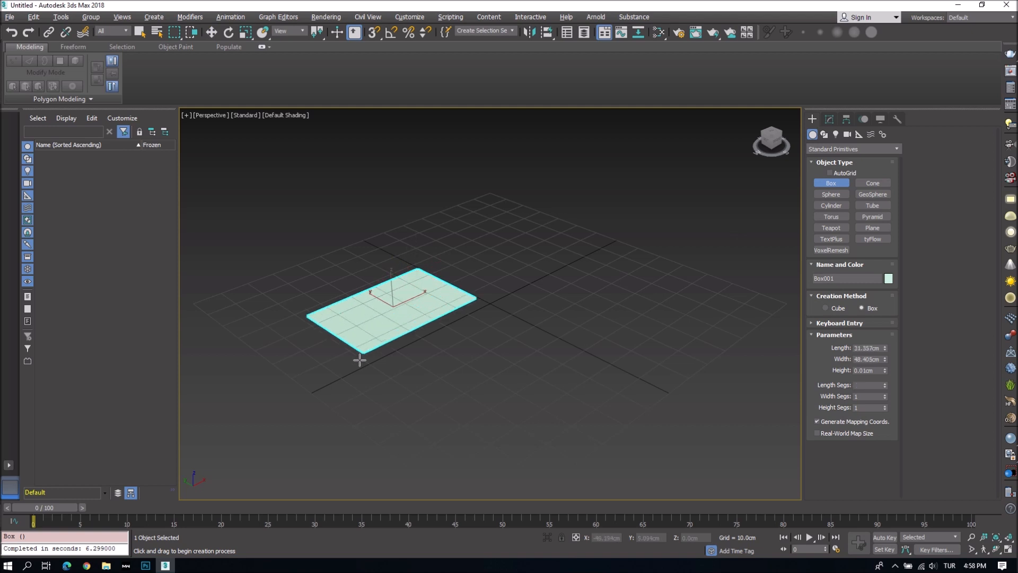
pyautogui.click(385, 231)
pyautogui.press('w')
pyautogui.press('F4')
pyautogui.click(829, 119)
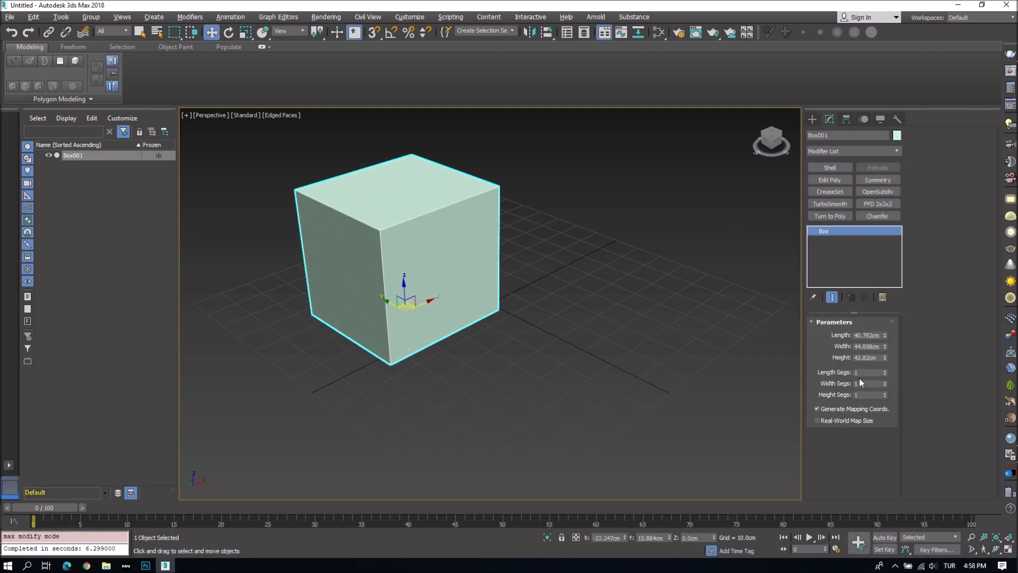
# - Place a VoxelRemesher beside the box and turn off its Refine and Smooth options
pyautogui.click(812, 120)
pyautogui.click(831, 249)
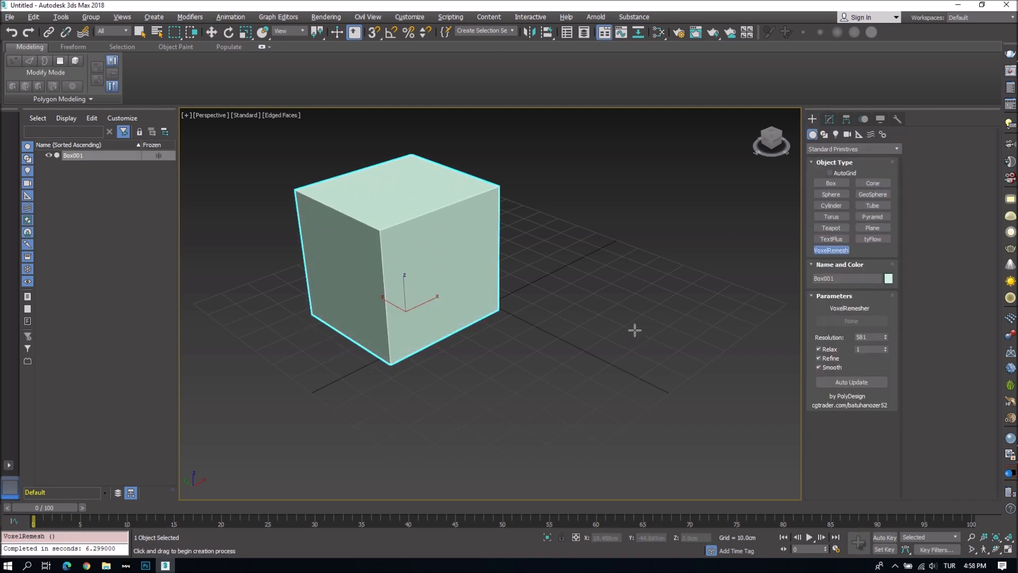
pyautogui.click(633, 313)
pyautogui.click(829, 119)
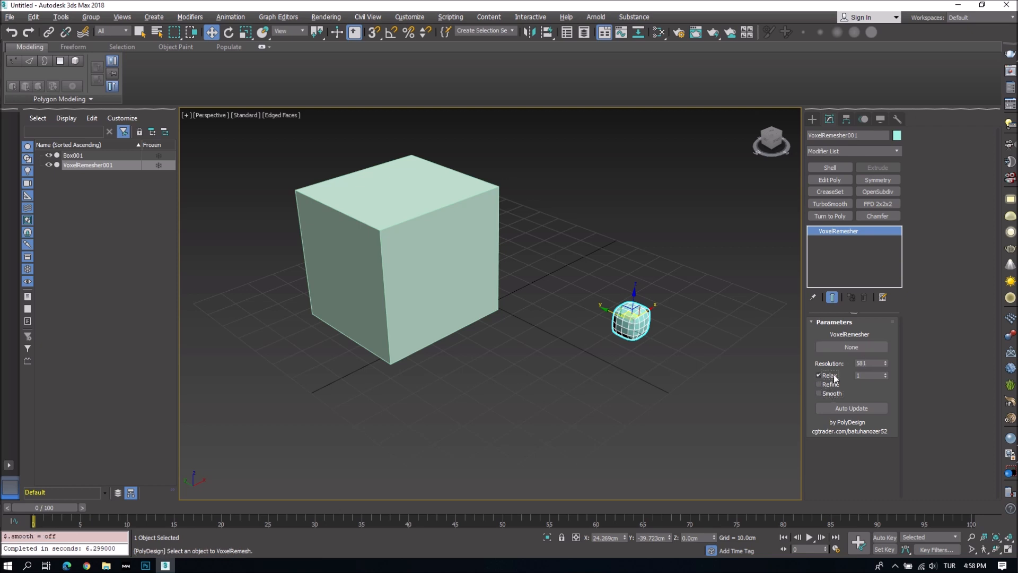
# - Remesh the box by picking it as the source, with Auto Update on, Relax off and resolution 8
pyautogui.click(847, 347)
pyautogui.click(461, 277)
pyautogui.click(857, 409)
pyautogui.moveTo(574, 317); pyautogui.dragTo(570, 348, button='middle')
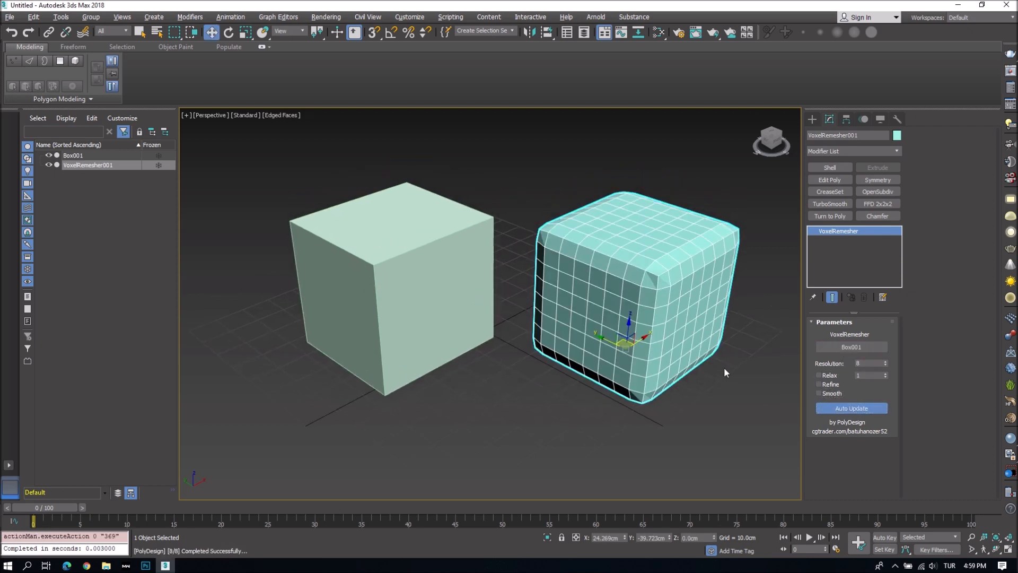
# - Raise the box remesh's resolution to 21 and turn on Relax
pyautogui.moveTo(885, 364)
pyautogui.mouseDown()
pyautogui.moveTo(885, 337)
pyautogui.moveTo(886, 376)
pyautogui.mouseUp()
pyautogui.click(831, 377)
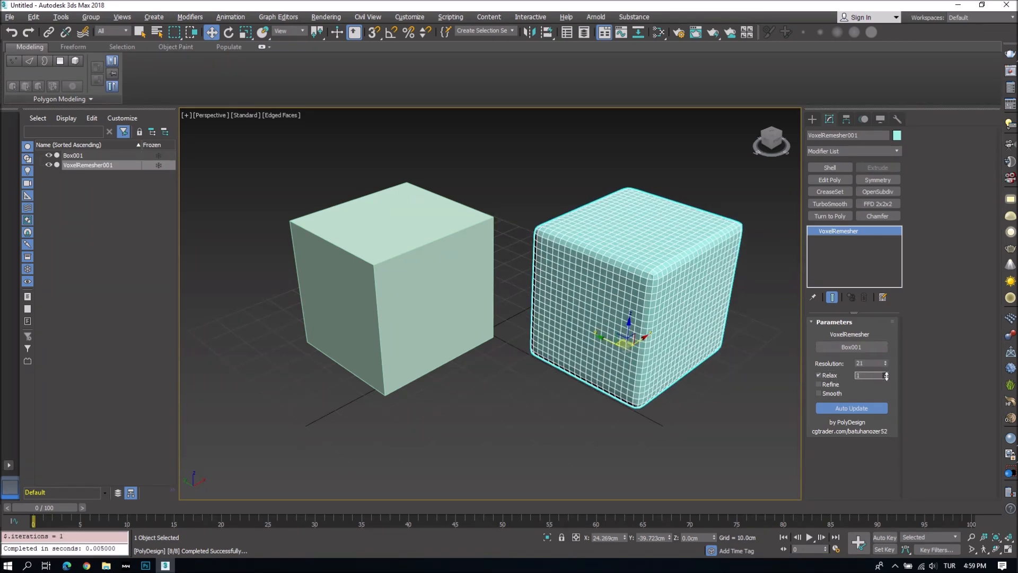
# - Turn off Relax on the box remesh and turn on its Refine and Smooth options
pyautogui.click(819, 384)
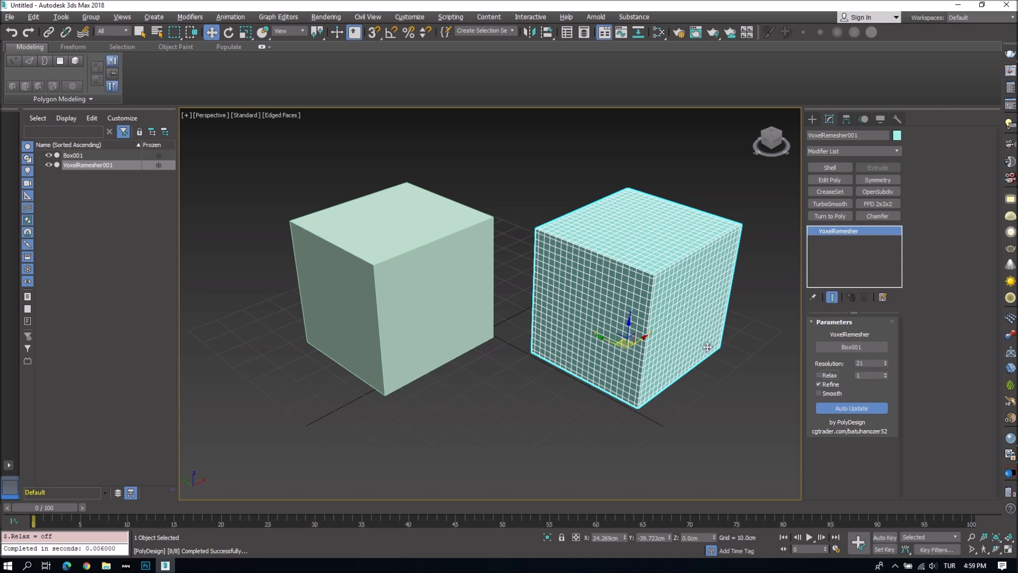
pyautogui.press('F4')
pyautogui.click(834, 394)
pyautogui.press('F4')
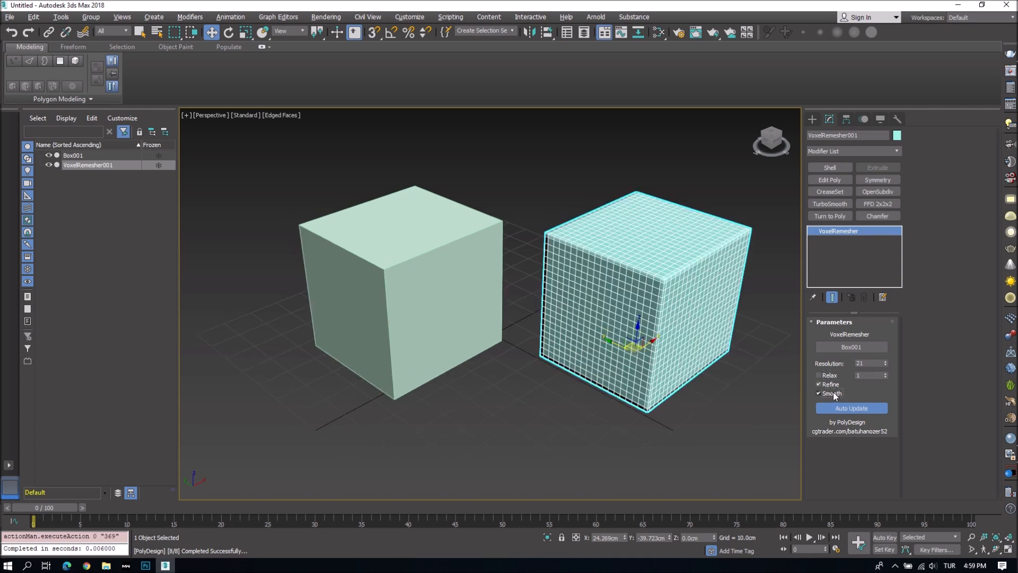
# - Compare the box remesh with Refine and Smooth both off, and turn only Refine back on
pyautogui.click(831, 385)
pyautogui.press('F4')
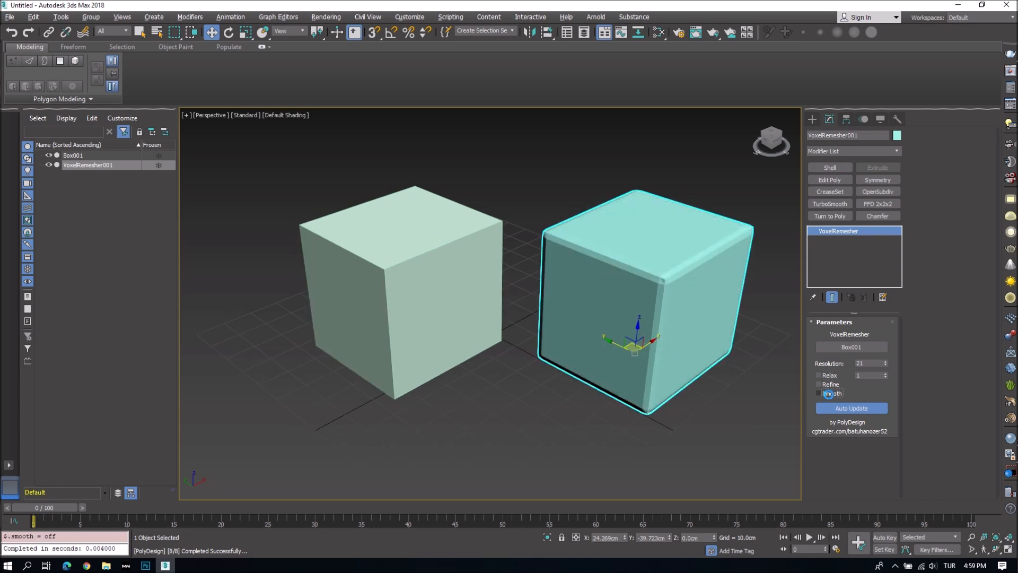
pyautogui.press('F4')
pyautogui.click(829, 395)
pyautogui.click(831, 385)
pyautogui.press('F4')
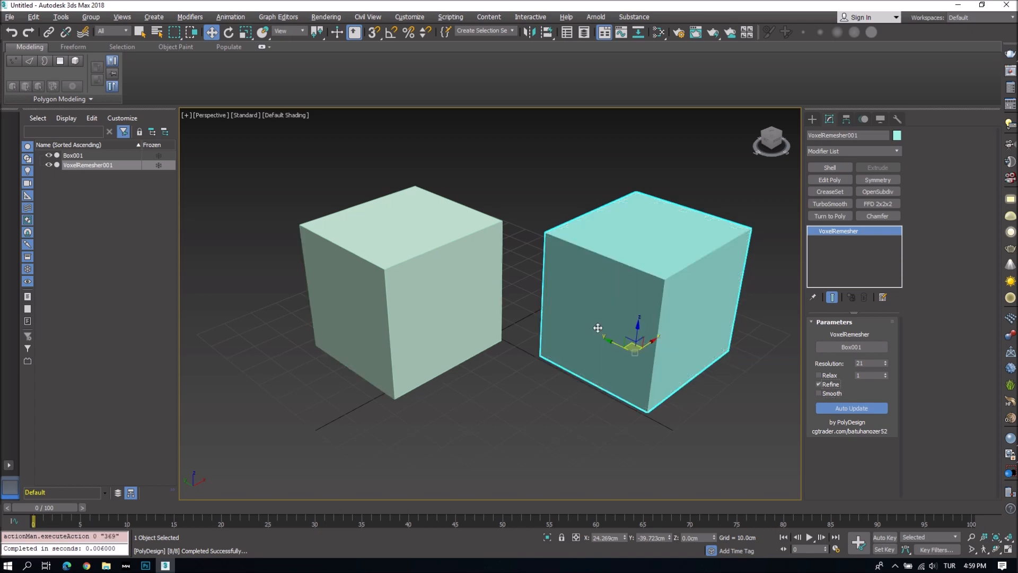
# - Show edged faces again and convert the source box to an Editable Poly
pyautogui.press('F4')
pyautogui.click(435, 302)
pyautogui.rightClick(436, 302)
pyautogui.click(460, 394)
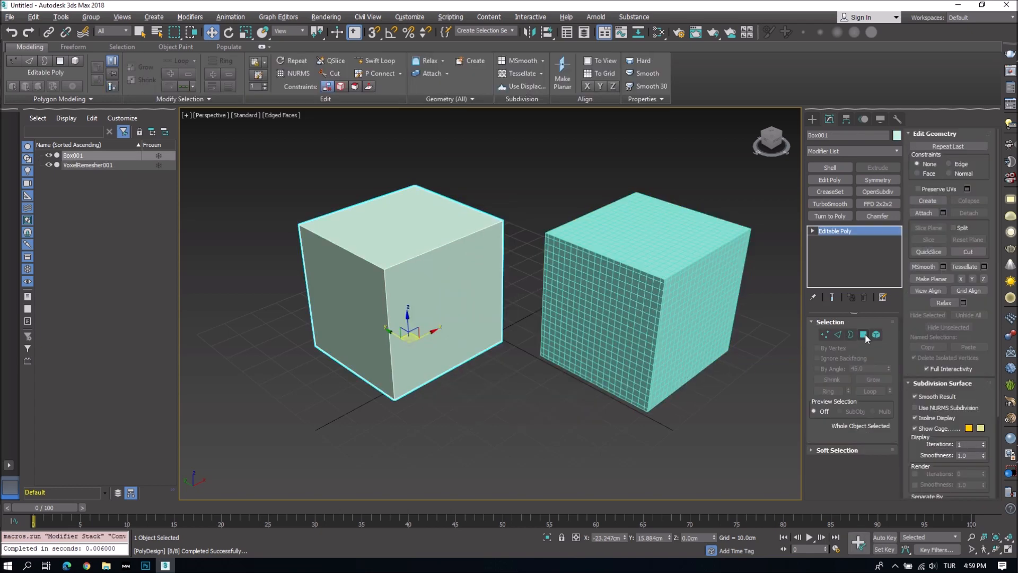
# - Extrude the box's top face upward and its lower front side face outward to form an L-shaped block
pyautogui.press('4')
pyautogui.click(372, 241)
pyautogui.moveTo(400, 201); pyautogui.dragTo(401, 246)
pyautogui.hotkey('shift', 'e')
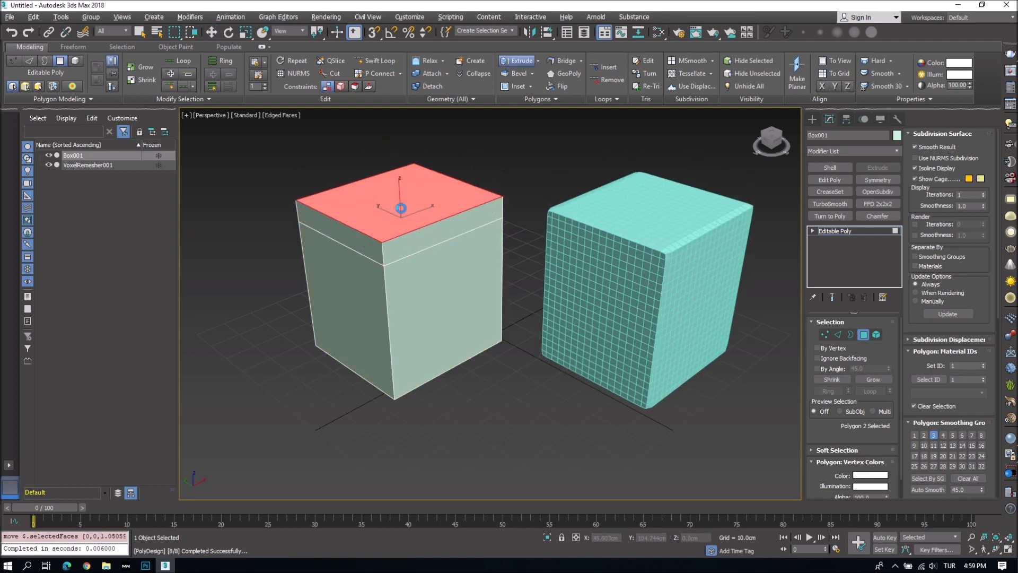
pyautogui.click(398, 315)
pyautogui.hotkey('shift', 'e')
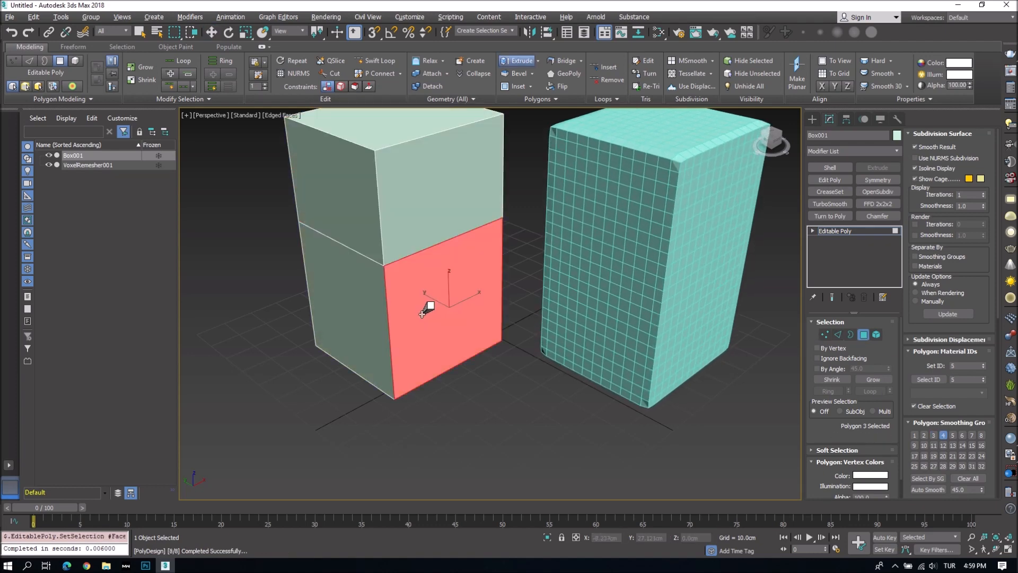
# - Turn off Refine on the remesh of the L-shaped block and set its resolution to 64
pyautogui.click(860, 335)
pyautogui.click(759, 335)
pyautogui.click(820, 385)
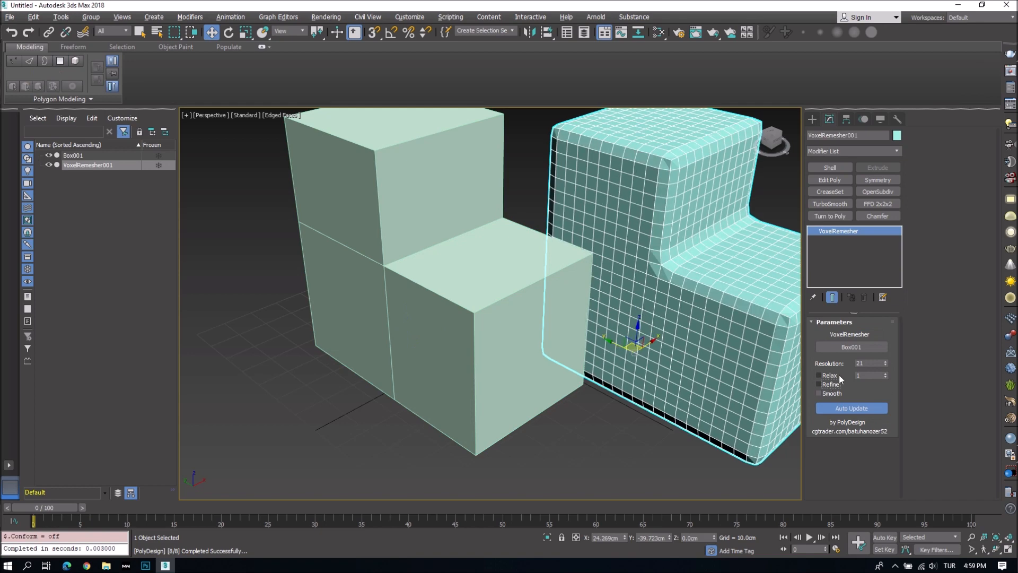
pyautogui.press('Return')
pyautogui.scroll(-5, 540, 378)
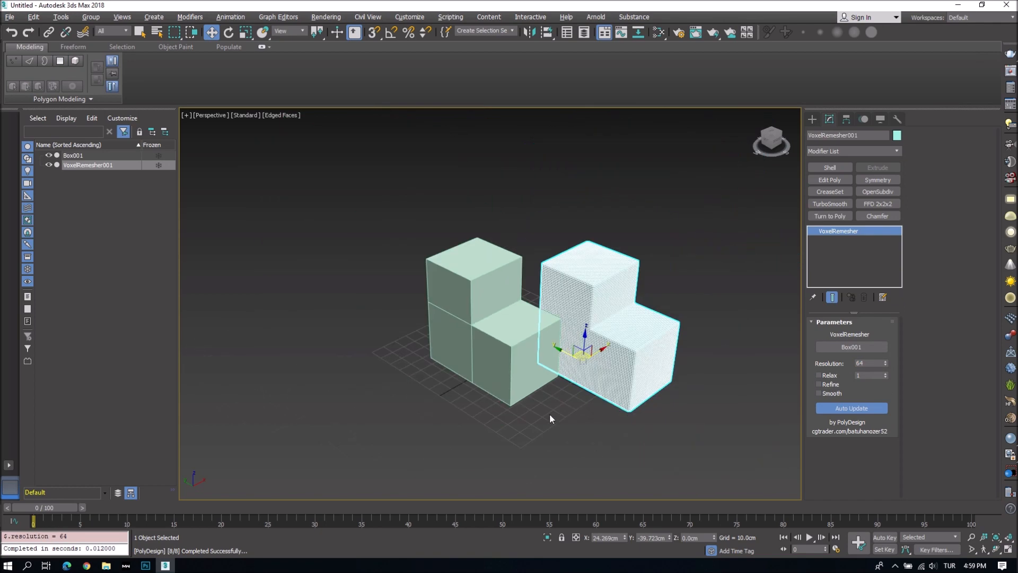
pyautogui.click(549, 415)
pyautogui.scroll(3, 511, 347)
# - Extrude the two adjoining lower side faces of the source block outward together
pyautogui.press('F4')
pyautogui.click(513, 348)
pyautogui.press('F4')
pyautogui.click(863, 335)
pyautogui.click(431, 348)
pyautogui.keyDown('ctrl'); pyautogui.click(467, 363); pyautogui.keyUp('ctrl')
pyautogui.hotkey('shift', 'e')
pyautogui.moveTo(457, 367); pyautogui.dragTo(493, 217)
# - Extrude the side faces of the source's upper block, pushing one inward as a recess
pyautogui.click(422, 275)
pyautogui.moveTo(435, 260); pyautogui.dragTo(398, 275)
pyautogui.click(471, 275)
pyautogui.hotkey('shift', 'e')
pyautogui.moveTo(484, 273); pyautogui.dragTo(488, 317)
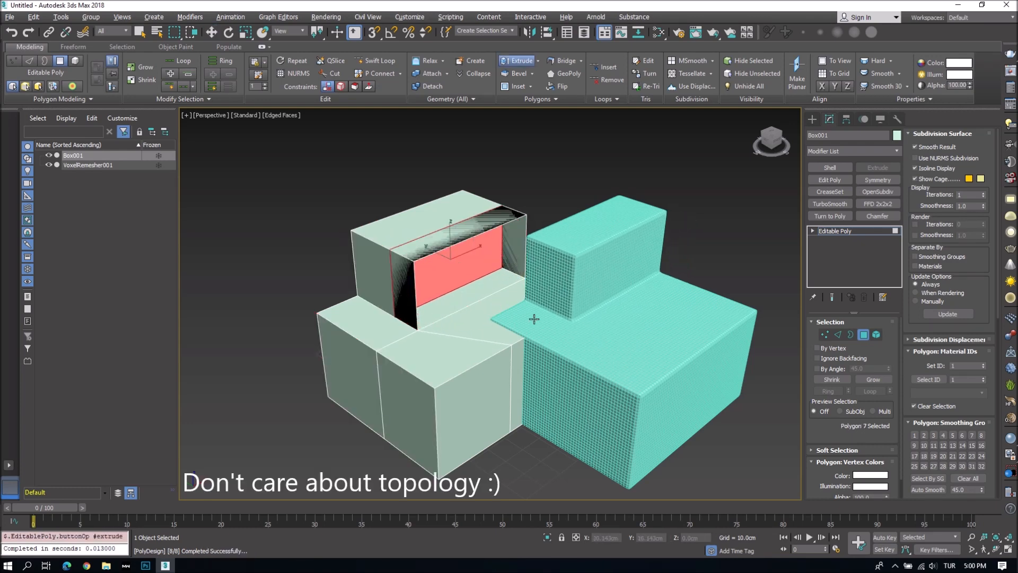
# - Extrude further side faces of the source's lower block, some inward as recesses and one outward as a long arm
pyautogui.moveTo(522, 336); pyautogui.dragTo(485, 332, button='middle')
pyautogui.click(482, 353)
pyautogui.moveTo(497, 357)
pyautogui.mouseDown()
pyautogui.moveTo(483, 348)
pyautogui.moveTo(489, 358)
pyautogui.mouseUp()
pyautogui.hotkey('ctrl', 'z')
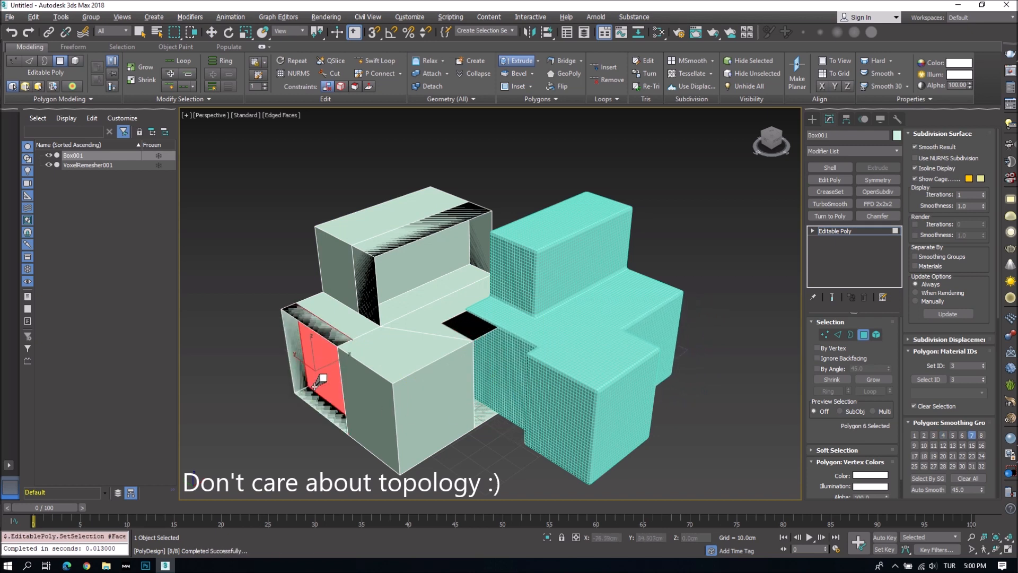
pyautogui.moveTo(422, 411); pyautogui.dragTo(442, 438)
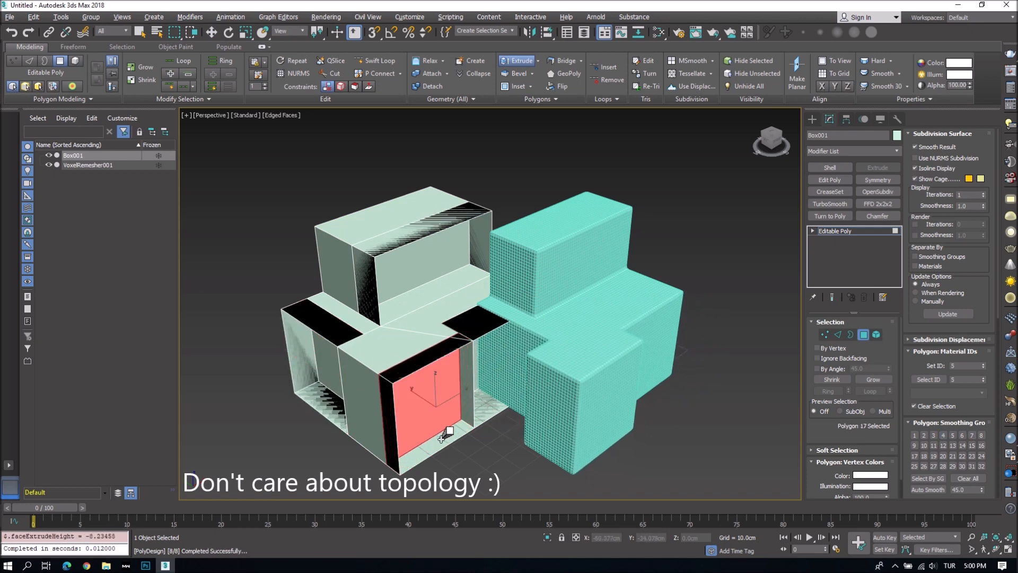
pyautogui.moveTo(369, 401); pyautogui.dragTo(420, 324)
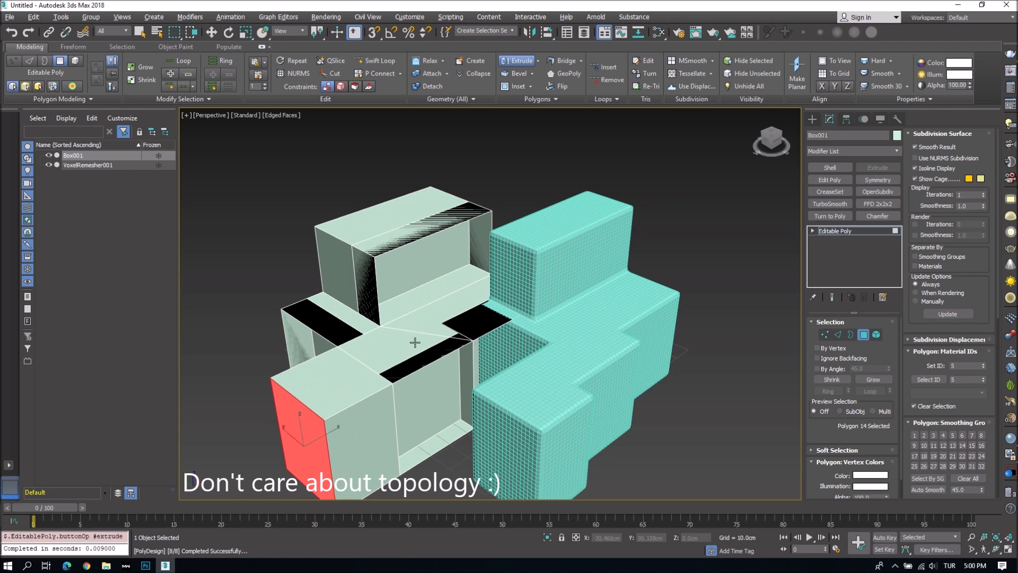
# - Push the top face of the source's upper block down into a recess and rework its rear side
pyautogui.moveTo(402, 218); pyautogui.dragTo(399, 242)
pyautogui.keyDown('alt'); pyautogui.moveTo(400, 254); pyautogui.dragTo(411, 329, button='middle'); pyautogui.keyUp('alt')
pyautogui.click(410, 328)
pyautogui.keyDown('alt'); pyautogui.moveTo(493, 318); pyautogui.dragTo(435, 331, button='middle'); pyautogui.keyUp('alt')
pyautogui.scroll(-2, 617, 355)
# - Examine the shaded remesh beside its reshaped source block from several angles, with and without edged faces
pyautogui.press('4')
pyautogui.click(716, 364)
pyautogui.press('z')
pyautogui.keyDown('alt'); pyautogui.moveTo(626, 340); pyautogui.dragTo(554, 360, button='middle'); pyautogui.keyUp('alt')
pyautogui.moveTo(552, 297); pyautogui.dragTo(674, 233)
pyautogui.click(697, 350)
pyautogui.press('F4')
pyautogui.scroll(-3, 636, 339)
pyautogui.keyDown('alt'); pyautogui.moveTo(493, 324); pyautogui.dragTo(505, 368, button='middle'); pyautogui.keyUp('alt')
pyautogui.hotkey('ctrl', 'a')
pyautogui.press('z')
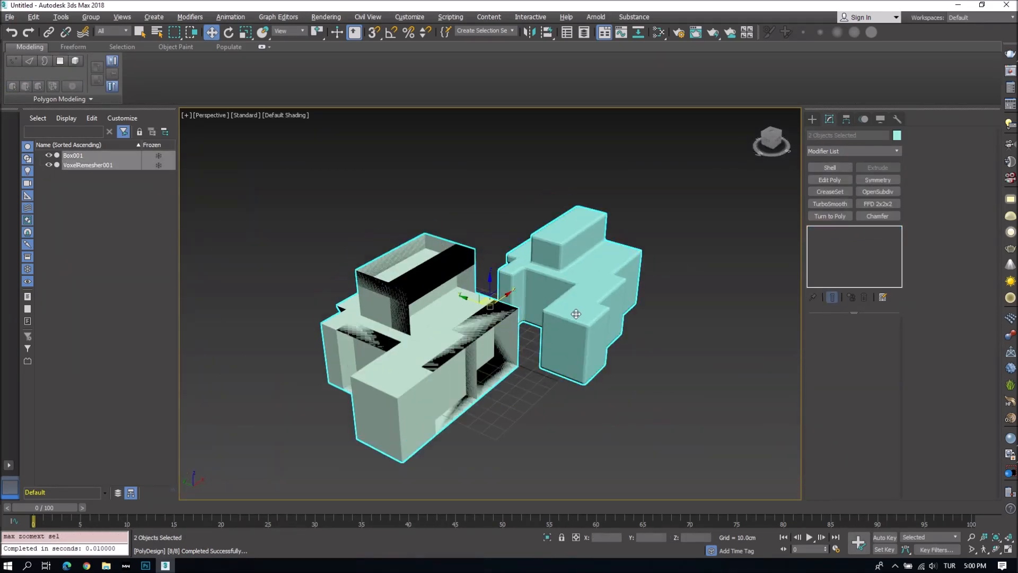
pyautogui.keyDown('alt'); pyautogui.moveTo(586, 313); pyautogui.dragTo(549, 302, button='middle'); pyautogui.keyUp('alt')
pyautogui.click(508, 386)
pyautogui.click(413, 348)
pyautogui.press('F4')
pyautogui.scroll(3, 408, 346)
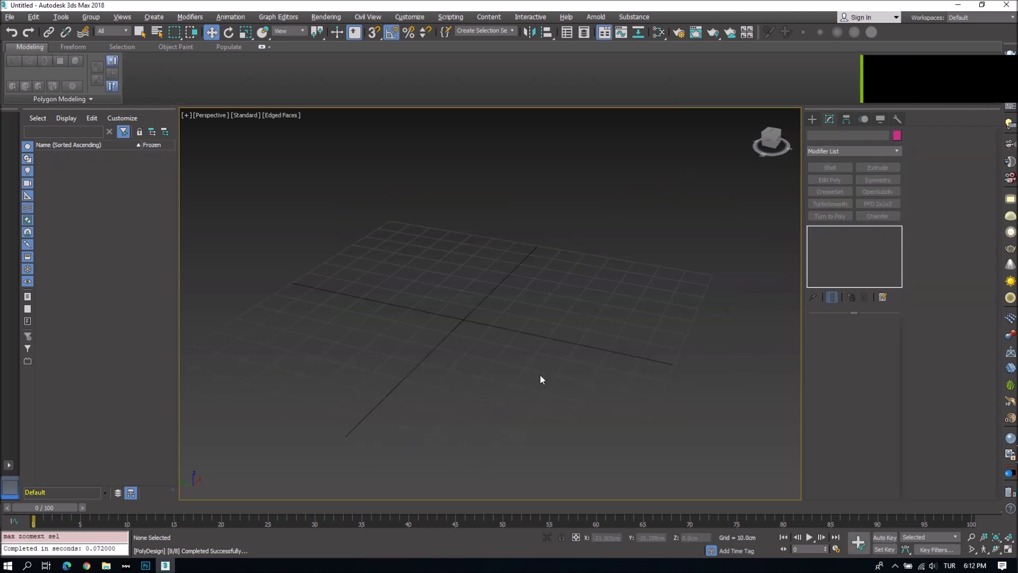
# - Draw a closed, smooth spline that loops and crosses itself several times in the front view of the empty scene
pyautogui.click(771, 139)
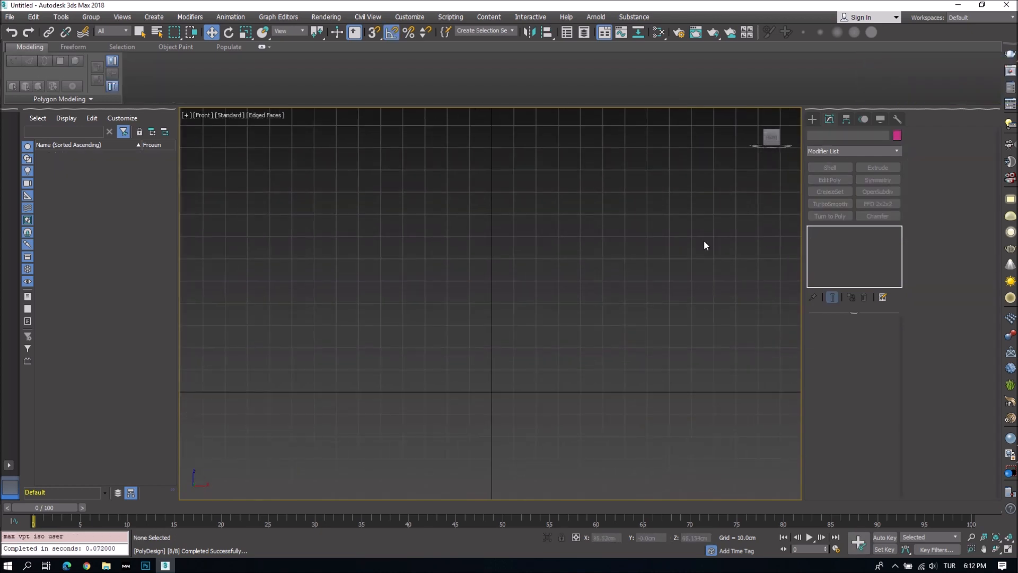
pyautogui.click(812, 120)
pyautogui.click(824, 135)
pyautogui.click(832, 192)
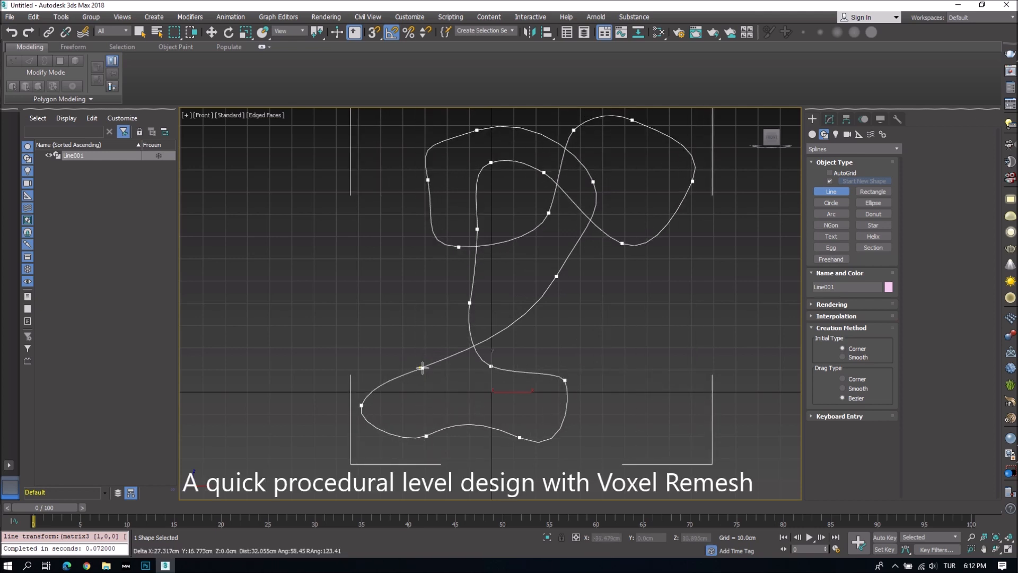
pyautogui.rightClick(590, 330)
# - Adjust the vertices of the spline's lower loop to give it a rounder, more compact shape
pyautogui.moveTo(590, 330); pyautogui.dragTo(563, 367, button='middle')
pyautogui.click(830, 119)
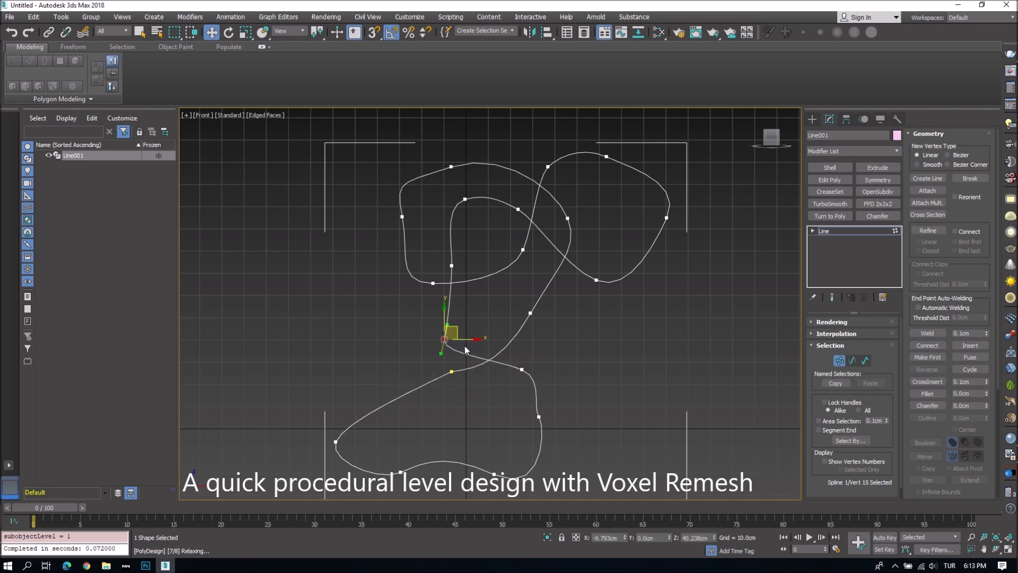
pyautogui.click(427, 357)
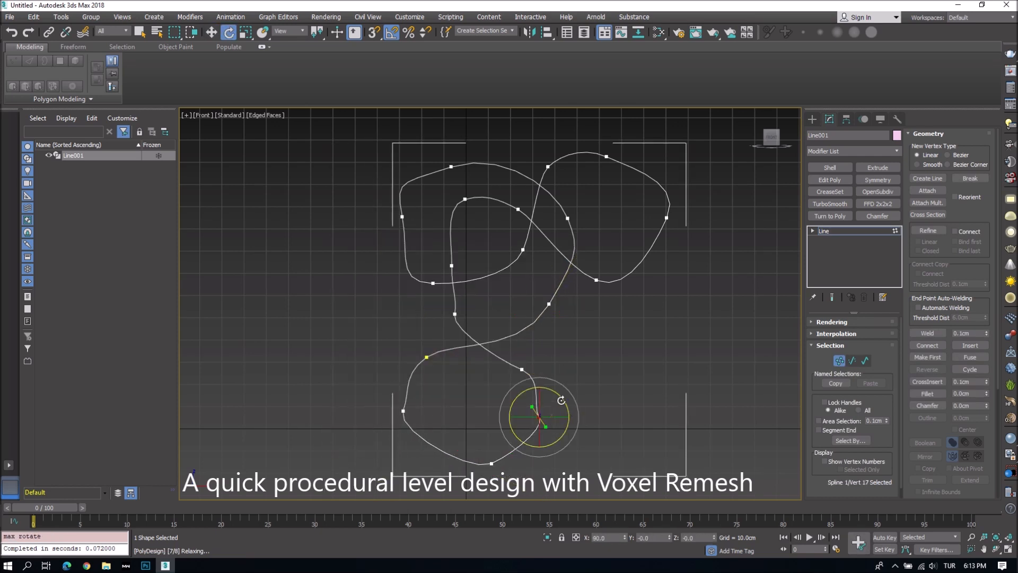
# - Enable the spline in renderer and viewport as a radial tube 14.981 cm thick with 12 sides, and show edged faces
pyautogui.click(841, 361)
pyautogui.click(841, 322)
pyautogui.click(841, 328)
pyautogui.click(841, 336)
pyautogui.moveTo(882, 393); pyautogui.dragTo(885, 340)
pyautogui.click(566, 335)
pyautogui.click(553, 314)
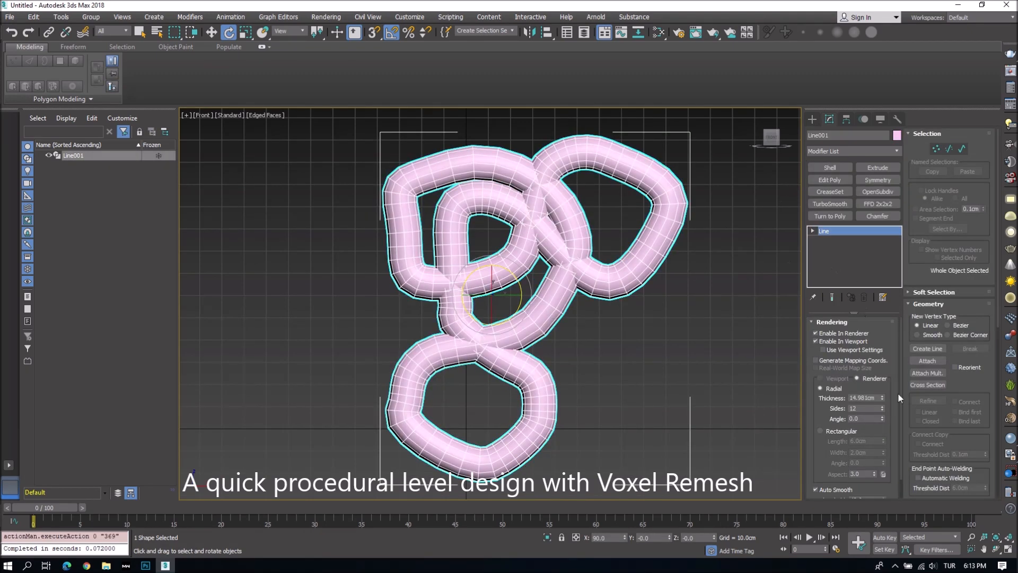
# - Place a VoxelRemesher beside the looping tube in the perspective view and open its parameters
pyautogui.click(812, 118)
pyautogui.click(814, 136)
pyautogui.click(571, 394)
pyautogui.press('p')
pyautogui.keyDown('alt'); pyautogui.moveTo(571, 393); pyautogui.dragTo(581, 415, button='middle'); pyautogui.keyUp('alt')
pyautogui.click(830, 251)
pyautogui.click(662, 434)
pyautogui.rightClick(671, 426)
pyautogui.click(829, 120)
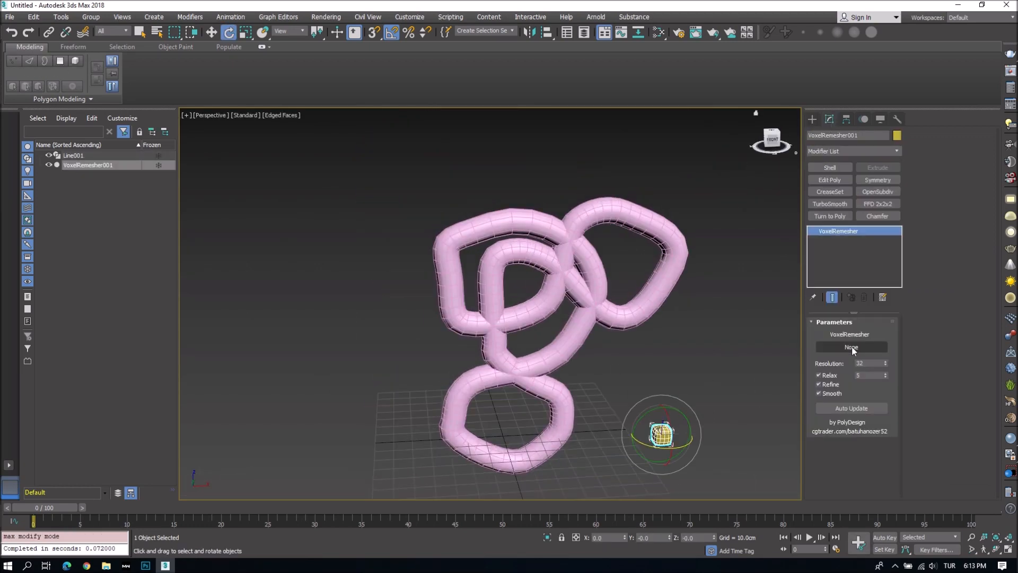
# - Add a Turn to Poly modifier to the tube and remesh it by picking it as the source with Auto Update on
pyautogui.click(644, 308)
pyautogui.click(835, 216)
pyautogui.moveTo(695, 397); pyautogui.dragTo(668, 393, button='middle')
pyautogui.click(635, 431)
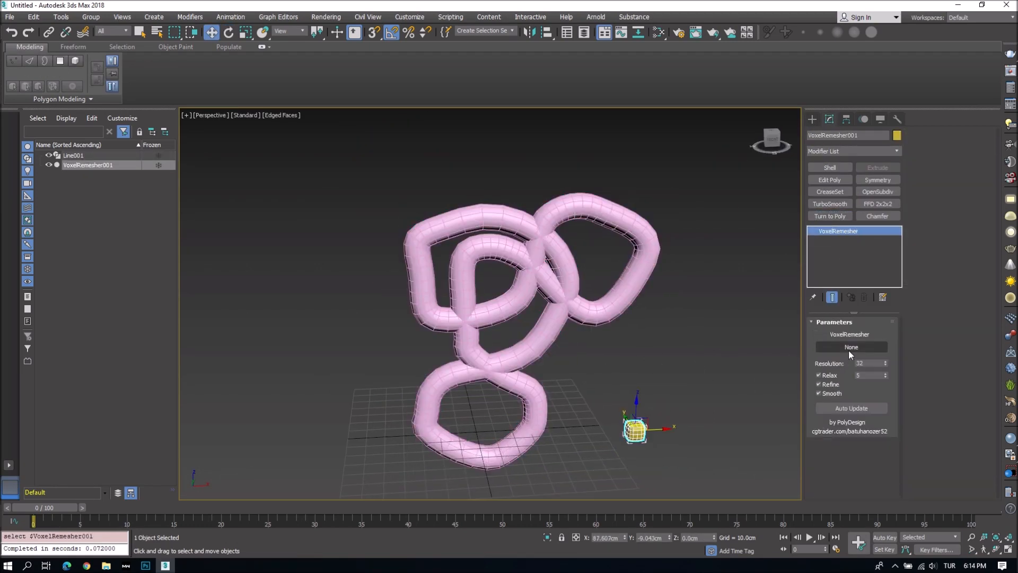
pyautogui.click(851, 408)
pyautogui.moveTo(663, 340); pyautogui.dragTo(635, 321, button='middle')
# - Rotate the source tube to lie flat on the grid and reset its X and Z positions to zero
pyautogui.click(577, 295)
pyautogui.press('e')
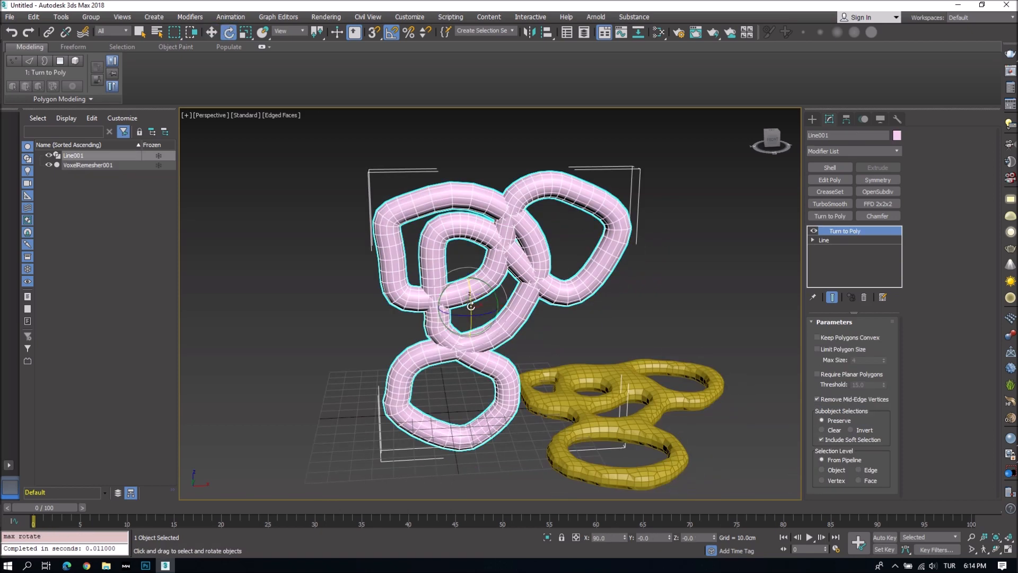
pyautogui.moveTo(472, 313); pyautogui.dragTo(471, 238)
pyautogui.press('w')
pyautogui.rightClick(625, 537)
pyautogui.rightClick(714, 539)
# - Raise the tube remesh's resolution to 128 and show it shaded without edges
pyautogui.click(631, 445)
pyautogui.keyDown('alt'); pyautogui.moveTo(631, 445); pyautogui.dragTo(594, 372, button='middle'); pyautogui.keyUp('alt')
pyautogui.scroll(3, 594, 371)
pyautogui.click(864, 364)
pyautogui.write('128')
pyautogui.press('Return')
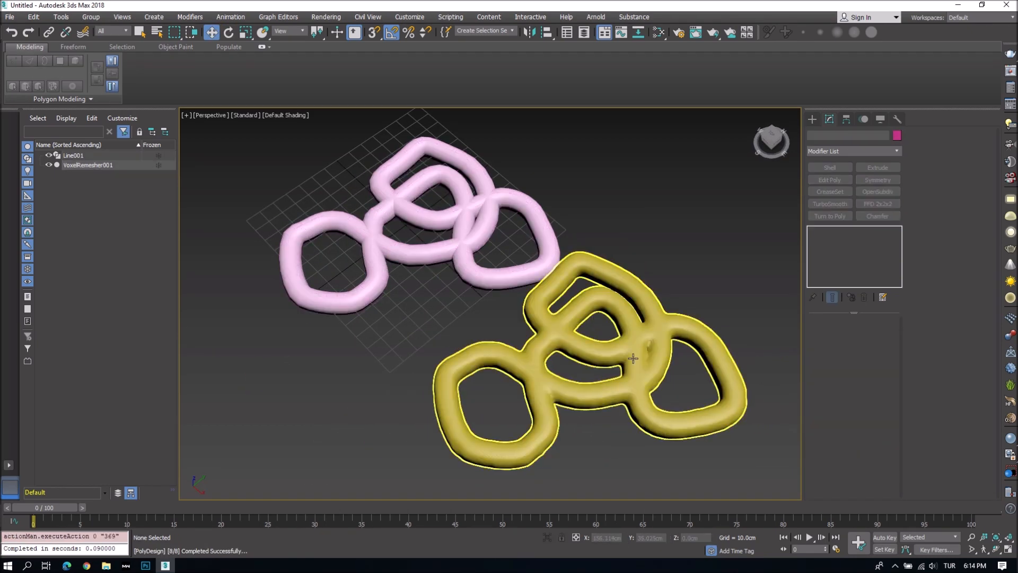
pyautogui.press('z')
pyautogui.press('F4')
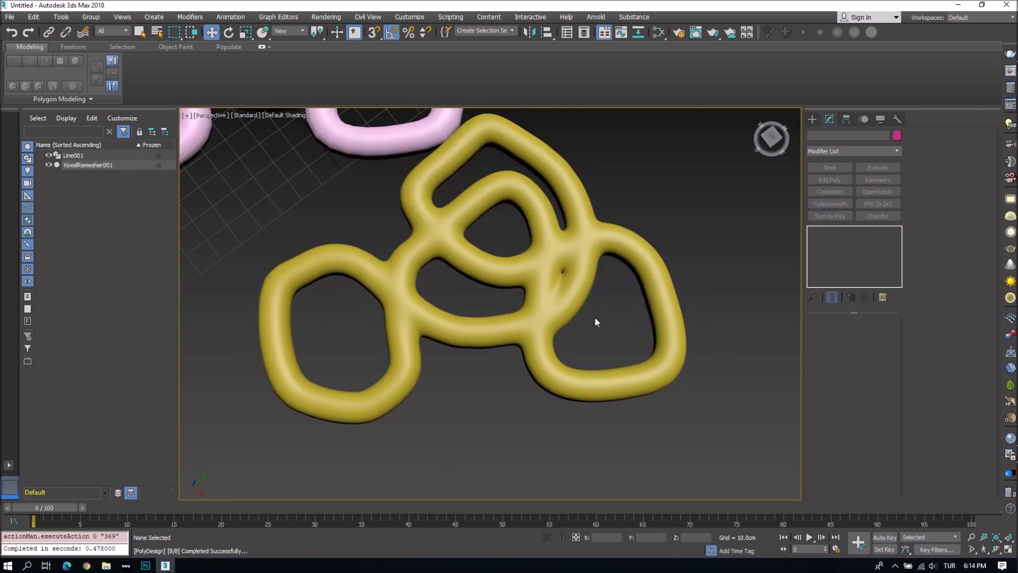
# - Refine the tube remesh with resolution 300, Relax 50, Refine off and Smooth on, and inspect its blended intersections
pyautogui.scroll(-3, 594, 317)
pyautogui.scroll(4, 567, 355)
pyautogui.scroll(-3, 567, 355)
pyautogui.click(819, 393)
pyautogui.keyDown('alt'); pyautogui.moveTo(599, 361); pyautogui.dragTo(619, 358, button='middle'); pyautogui.keyUp('alt')
pyautogui.scroll(2, 619, 358)
pyautogui.keyDown('alt'); pyautogui.moveTo(701, 375); pyautogui.dragTo(657, 323, button='middle'); pyautogui.keyUp('alt')
pyautogui.scroll(8, 657, 323)
pyautogui.scroll(-8, 554, 364)
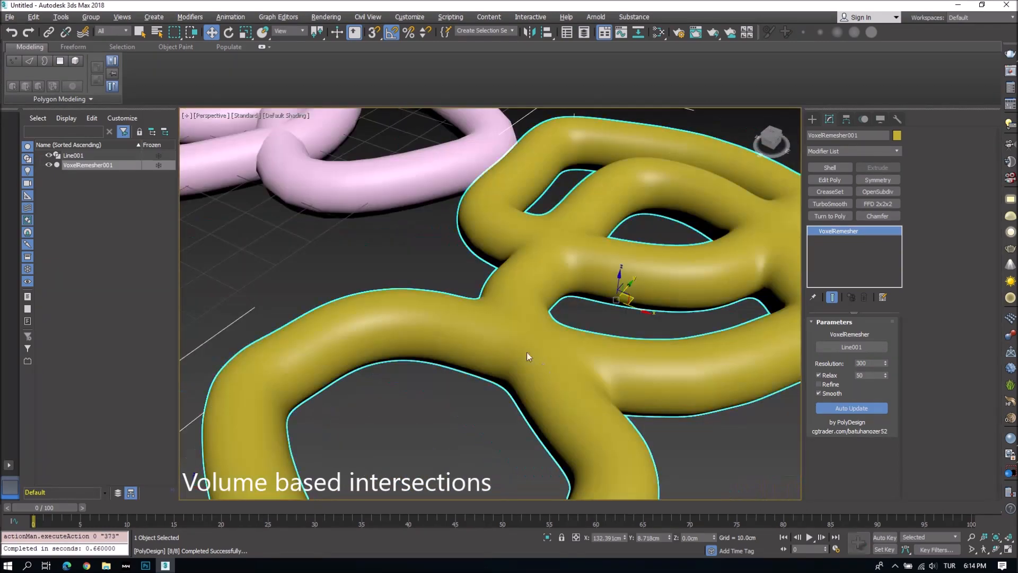
# - Turn on backface culling for the tube remesh and add a Normal modifier with Flip Normals enabled
pyautogui.rightClick(527, 352)
pyautogui.click(562, 373)
pyautogui.press('Escape')
pyautogui.click(838, 151)
pyautogui.scroll(-6, 838, 154)
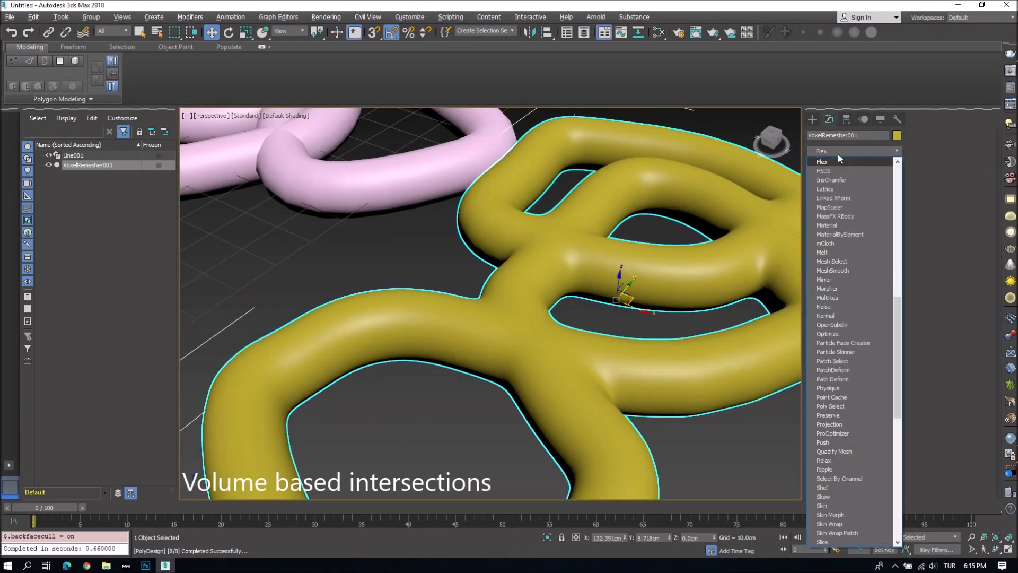
pyautogui.click(848, 347)
pyautogui.scroll(-8, 551, 339)
pyautogui.keyDown('alt'); pyautogui.moveTo(552, 339); pyautogui.dragTo(531, 313, button='middle'); pyautogui.keyUp('alt')
# - Turn off Auto Update on the tube remesh and hide the source line
pyautogui.click(416, 313)
pyautogui.click(589, 339)
pyautogui.click(838, 240)
pyautogui.click(851, 408)
pyautogui.click(407, 320)
pyautogui.click(48, 156)
# - Reset the tube remesh's X position to zero and hide the grid
pyautogui.click(589, 340)
pyautogui.rightClick(625, 538)
pyautogui.scroll(1, 411, 352)
pyautogui.press('g')
# - Enter the flipped tube remesh and walk through its interior to examine the tunnel walls and junctions
pyautogui.keyDown('alt'); pyautogui.moveTo(412, 352); pyautogui.dragTo(522, 339, button='middle'); pyautogui.keyUp('alt')
pyautogui.scroll(4, 522, 400)
pyautogui.press('Up')
pyautogui.press('Up')
pyautogui.press('Up')
pyautogui.press('Up')
pyautogui.press('Up')
pyautogui.press('Up')
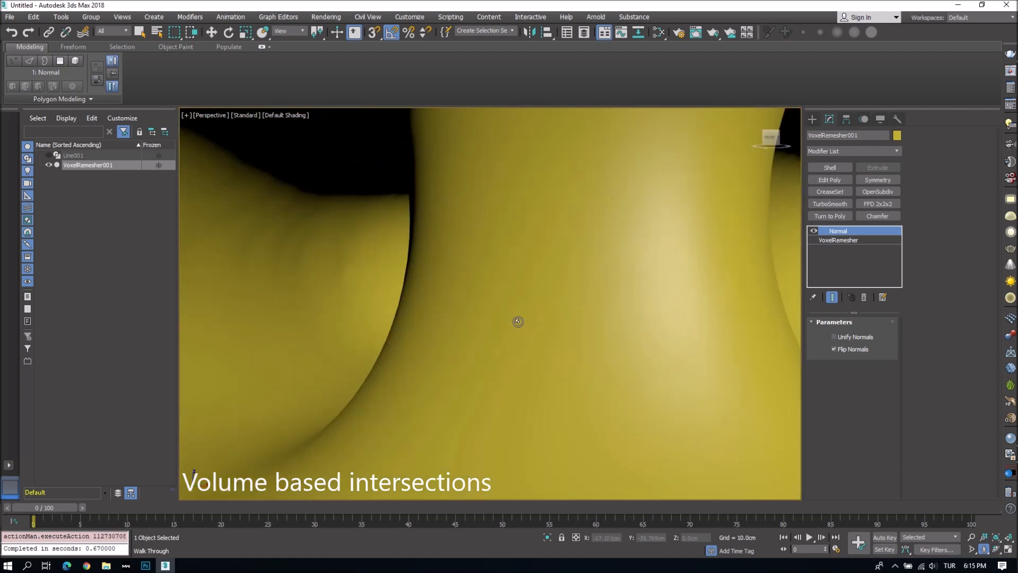
pyautogui.press('Up')
pyautogui.press('Up')
pyautogui.press('Up')
pyautogui.press('Up')
pyautogui.moveTo(519, 321); pyautogui.dragTo(552, 318)
# - Create a physical camera from the current tunnel view, set its FOV to 90 degrees, and walk farther inside
pyautogui.hotkey('ctrl', 'c')
pyautogui.moveTo(975, 200); pyautogui.dragTo(977, 171)
pyautogui.doubleClick(959, 202)
pyautogui.write('90')
pyautogui.press('Return')
pyautogui.press('Up')
pyautogui.press('Up')
pyautogui.press('Up')
pyautogui.press('Up')
pyautogui.moveTo(743, 323); pyautogui.dragTo(491, 355)
# - Add a Noise modifier to the tube remesh with 5 cm strength on X, Y and Z, Fractal on and scale 36
pyautogui.rightClick(491, 355)
pyautogui.click(491, 355)
pyautogui.click(852, 151)
pyautogui.click(886, 471)
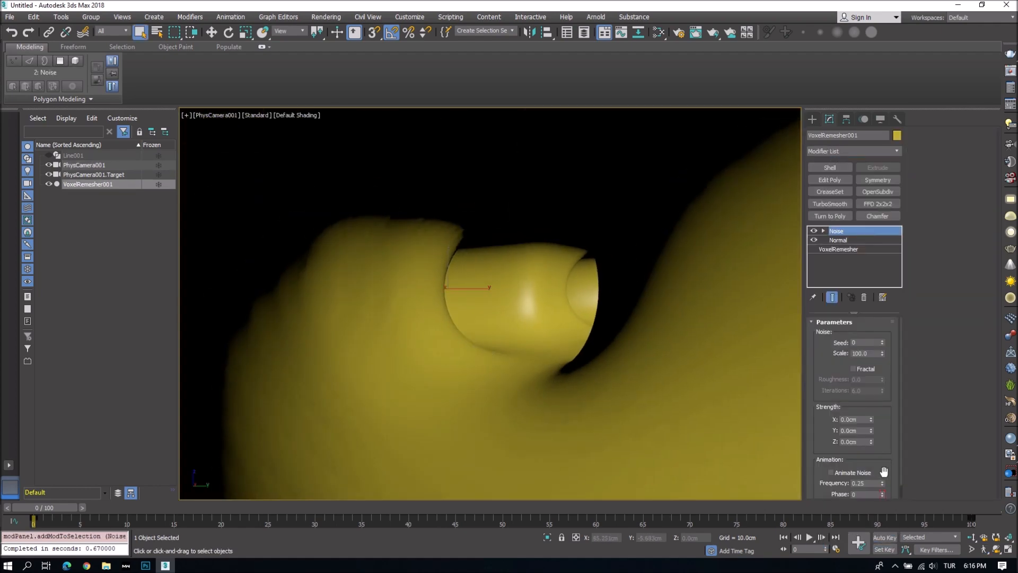
pyautogui.doubleClick(853, 442)
pyautogui.write('5')
pyautogui.press('Return')
pyautogui.click(854, 369)
pyautogui.moveTo(883, 353); pyautogui.dragTo(893, 387)
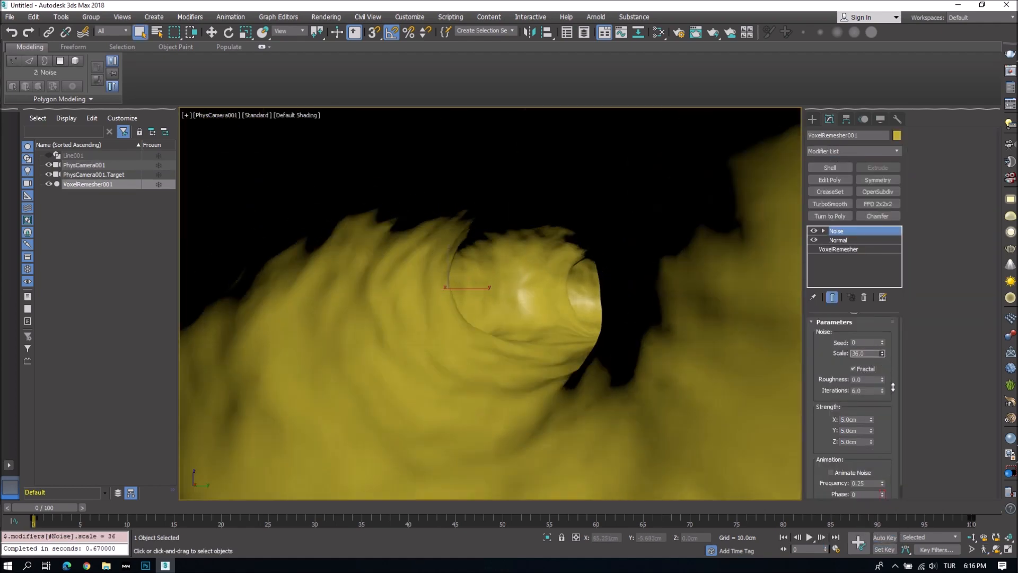
# - Add an OpenSubdiv modifier between Normal and Noise on the tube remesh, with Isoline Display off
pyautogui.click(839, 240)
pyautogui.click(841, 152)
pyautogui.write('o')
pyautogui.click(841, 159)
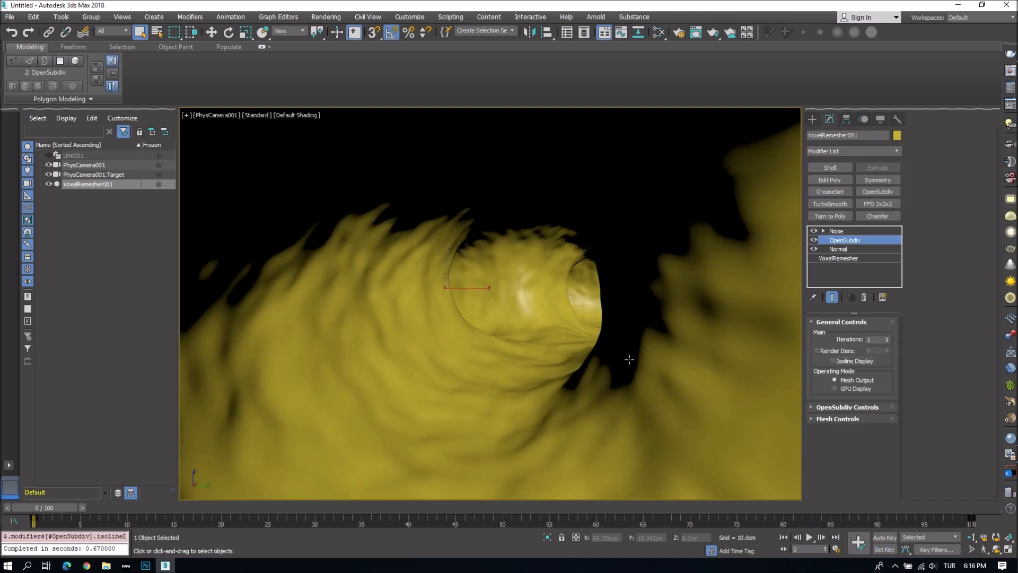
pyautogui.press('Up')
pyautogui.moveTo(630, 361); pyautogui.dragTo(684, 356)
# - Set the tube remesh's object colour to orange and walk farther through the rough tunnel
pyautogui.click(897, 137)
pyautogui.click(577, 259)
pyautogui.click(695, 322)
pyautogui.press('Up')
pyautogui.press('Up')
pyautogui.moveTo(571, 322); pyautogui.dragTo(785, 319)
pyautogui.press('Up')
pyautogui.press('Up')
# - Apply a sandy rock texture to the tube remesh and turn off its OpenSubdiv modifier
pyautogui.click(837, 232)
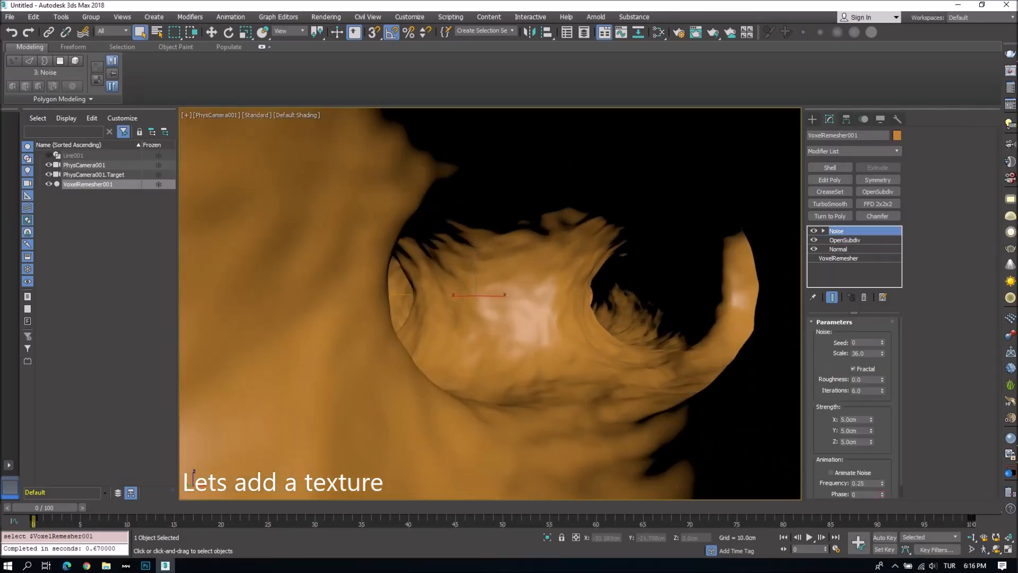
pyautogui.moveTo(534, 357); pyautogui.dragTo(535, 357)
pyautogui.click(838, 249)
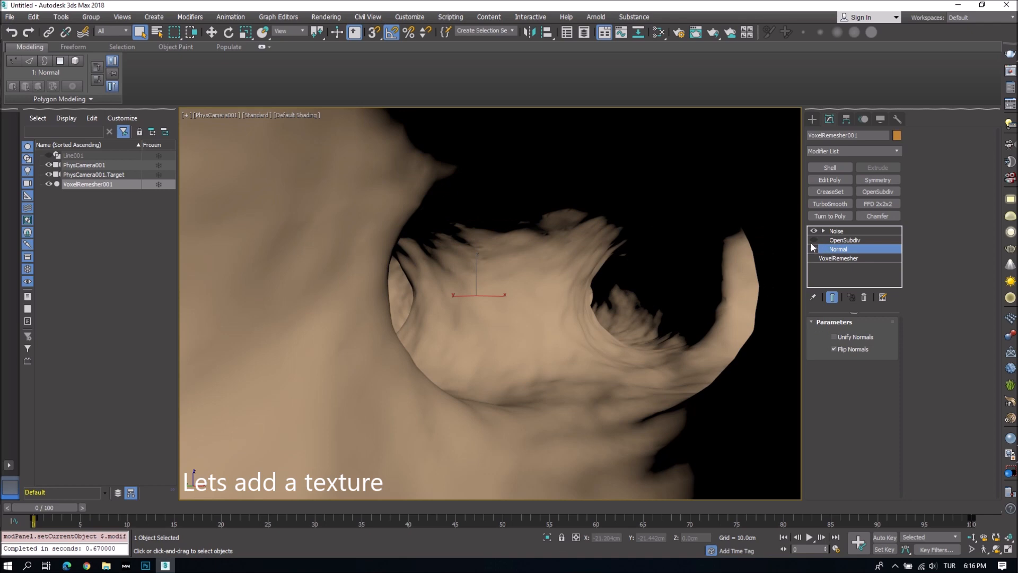
# - Turn off Noise and add a UVW Map modifier above Normal with Box mapping and 100 cm length, width and height
pyautogui.click(845, 151)
pyautogui.write('uvw')
pyautogui.press('Return')
pyautogui.doubleClick(854, 416)
pyautogui.write('100')
pyautogui.press('Tab')
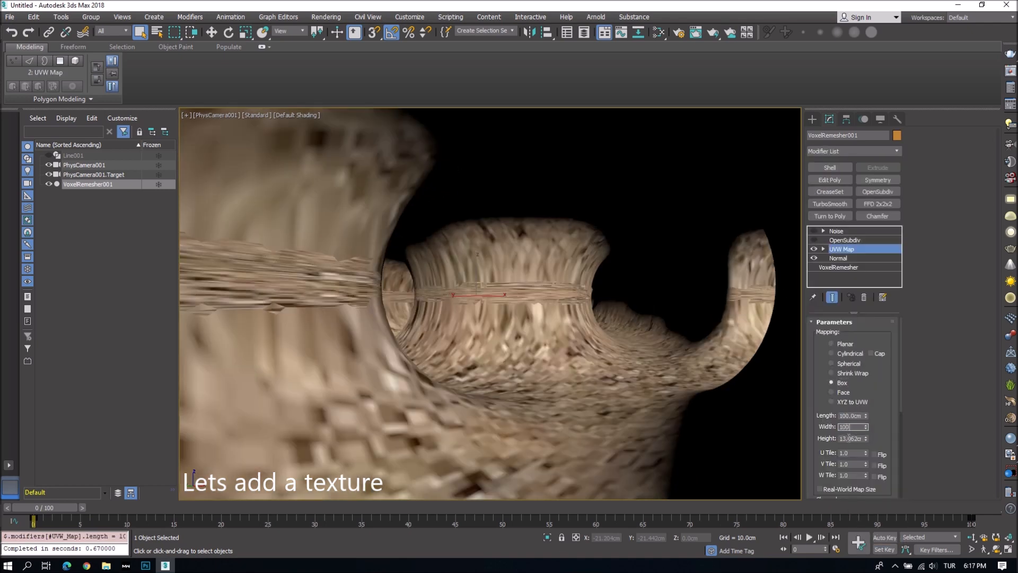
pyautogui.write('100')
pyautogui.press('Tab')
pyautogui.write('100')
pyautogui.press('Return')
# - Reduce the UVW Map size to 15 cm length and 20 cm height for finer texture tiling
pyautogui.press('Tab')
pyautogui.write('20')
pyautogui.press('Return')
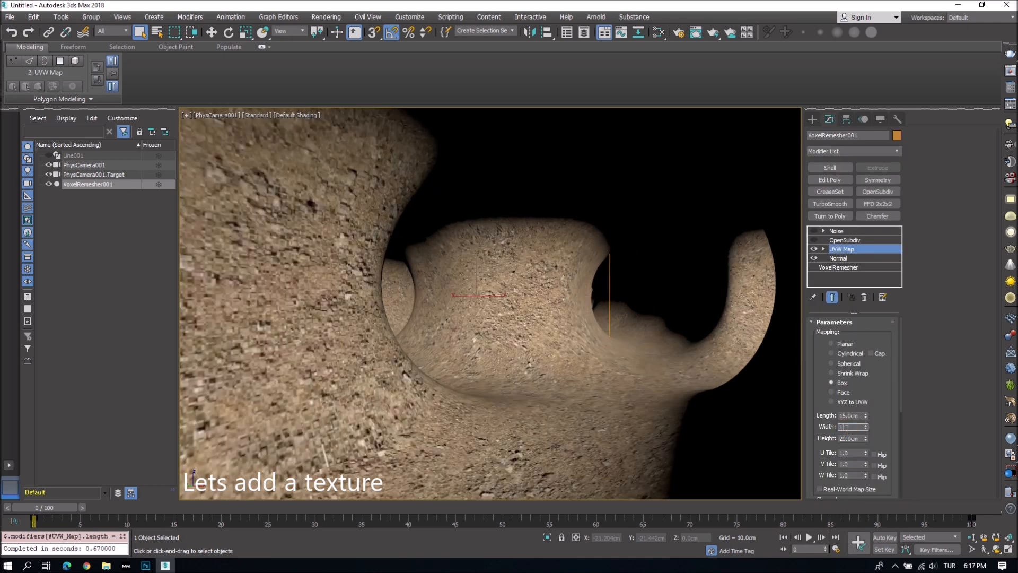
# - Delete the OpenSubdiv modifier from the tube remesh and turn Noise back on
pyautogui.click(815, 241)
pyautogui.rightClick(846, 241)
pyautogui.click(860, 260)
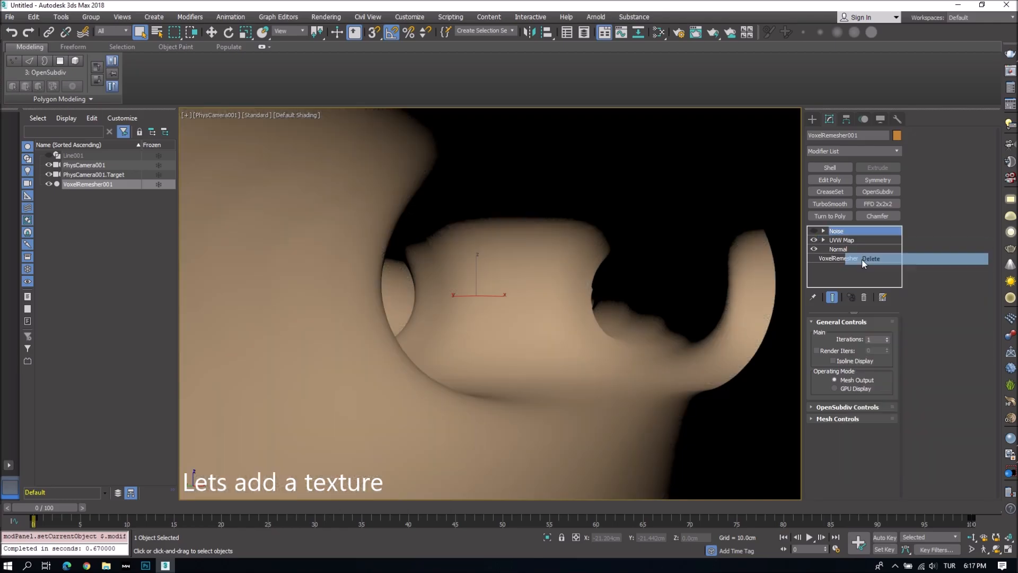
pyautogui.click(813, 232)
# - Walk through the textured tunnel in the camera view to examine the rocky walls
pyautogui.press('Up')
pyautogui.moveTo(654, 334); pyautogui.dragTo(563, 332)
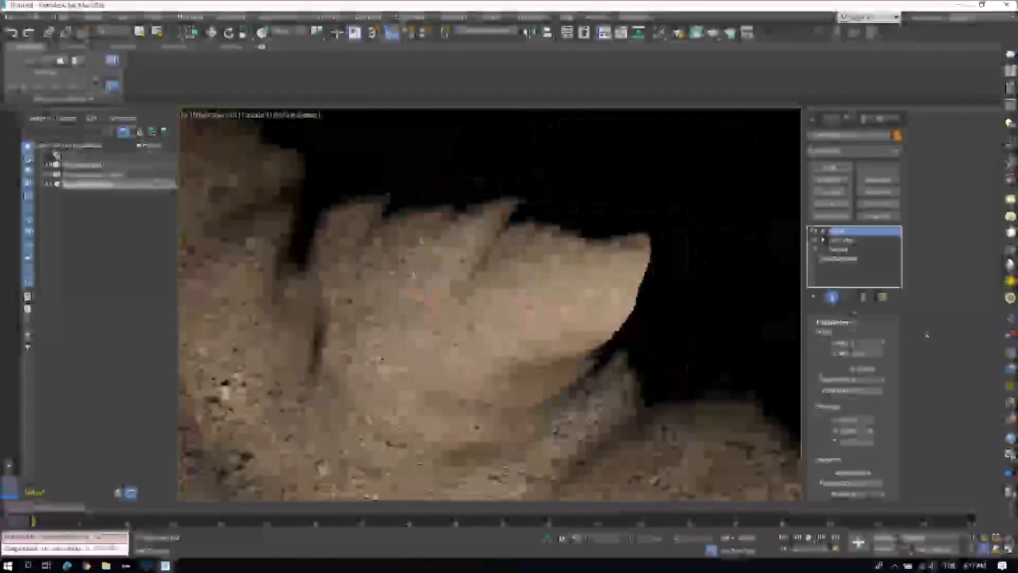
pyautogui.press('Down')
pyautogui.press('Down')
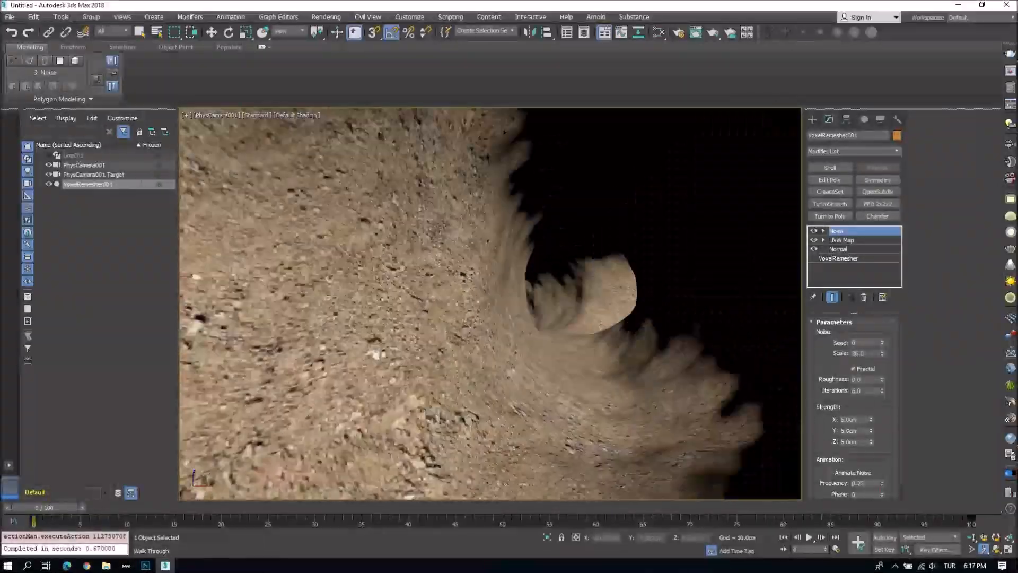
pyautogui.press('Down')
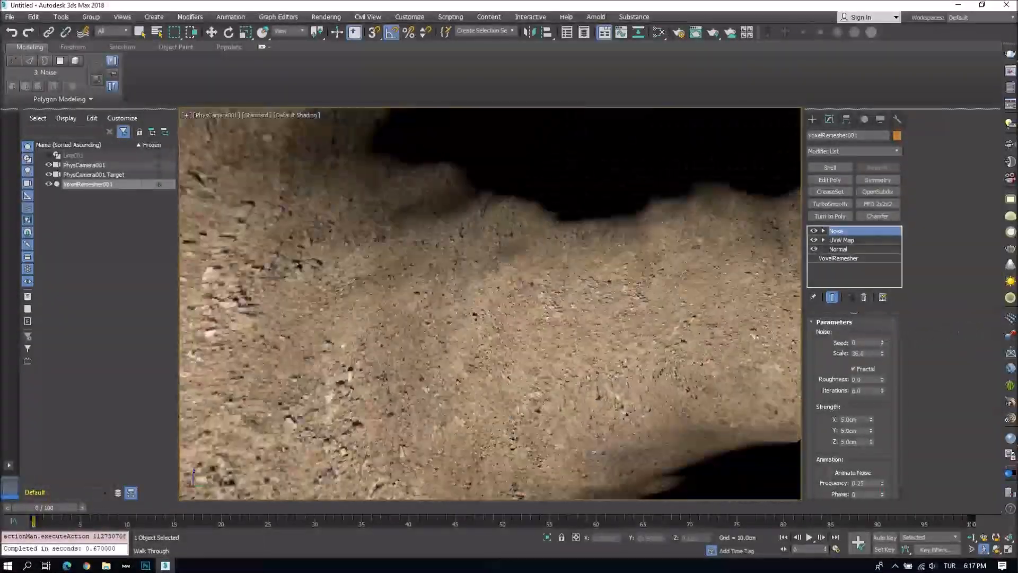
pyautogui.press('Down')
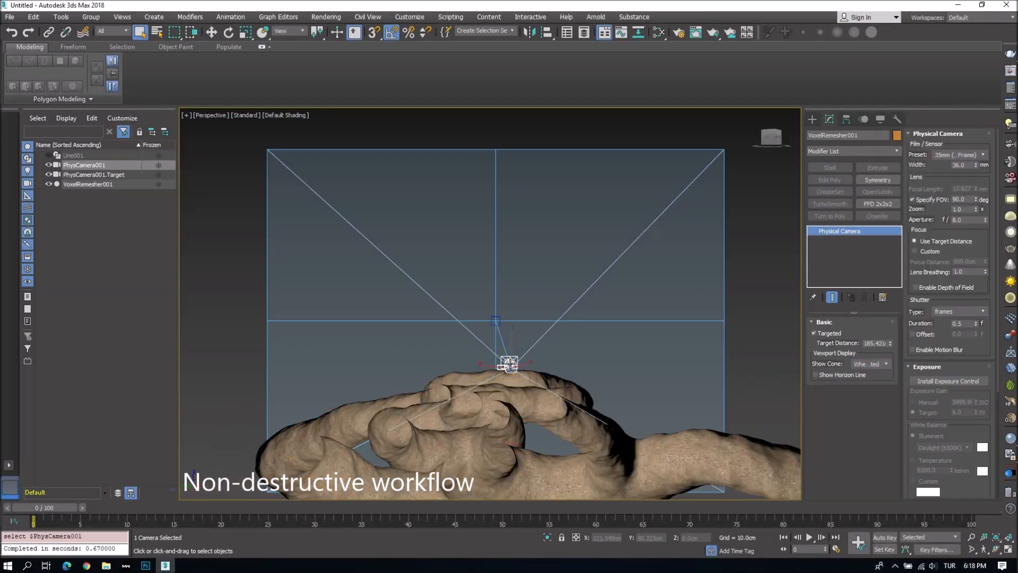
# - Delete the physical camera, hide the tube remesh and show the source line
pyautogui.press('Delete')
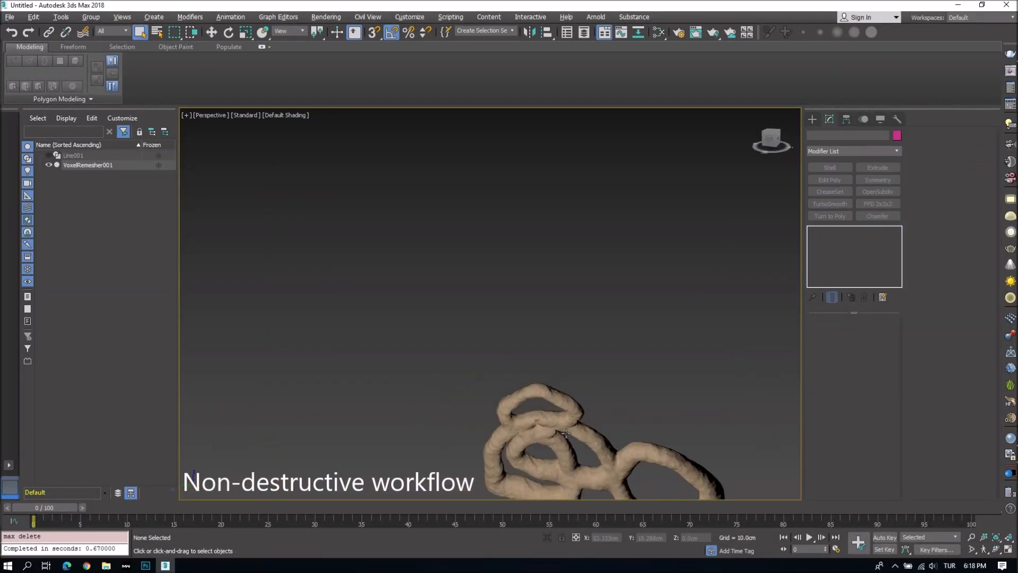
pyautogui.keyDown('alt'); pyautogui.moveTo(552, 418); pyautogui.dragTo(549, 431, button='middle'); pyautogui.keyUp('alt')
pyautogui.click(548, 425)
pyautogui.press('z')
pyautogui.click(49, 165)
pyautogui.click(49, 155)
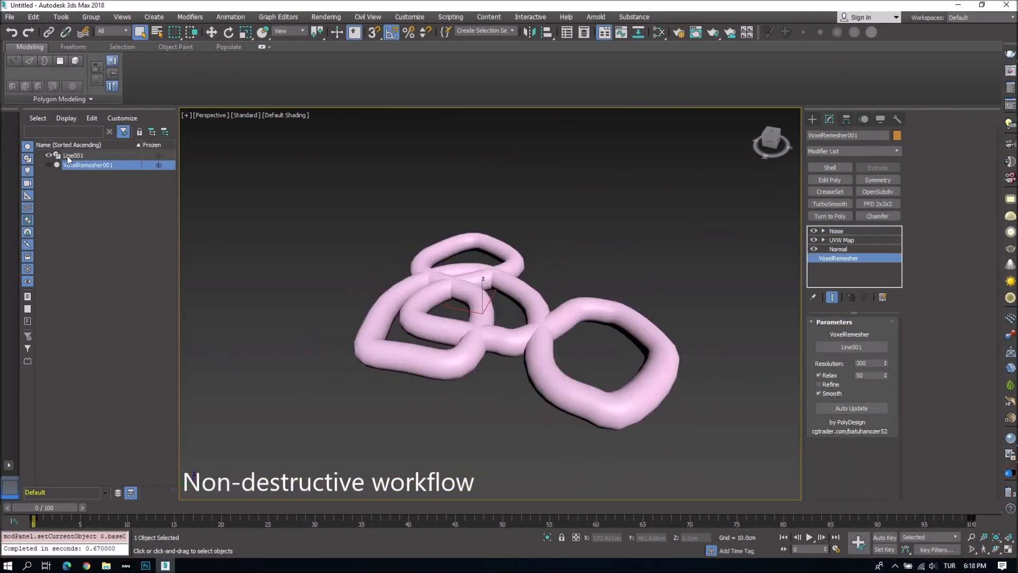
# - Edit the source line at vertex level, rotating and moving vertices to reshape its loops
pyautogui.click(73, 156)
pyautogui.scroll(3, 490, 296)
pyautogui.click(813, 241)
pyautogui.click(833, 249)
pyautogui.keyDown('alt'); pyautogui.moveTo(493, 265); pyautogui.dragTo(542, 306, button='middle'); pyautogui.keyUp('alt')
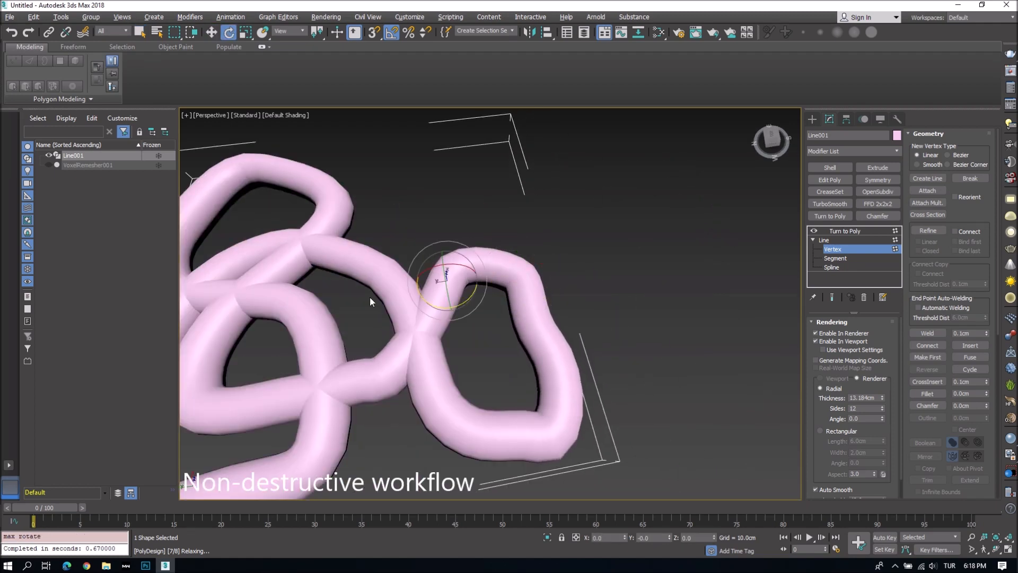
pyautogui.keyDown('alt'); pyautogui.moveTo(491, 313); pyautogui.dragTo(584, 328, button='middle'); pyautogui.keyUp('alt')
pyautogui.press('w')
pyautogui.scroll(3, 583, 329)
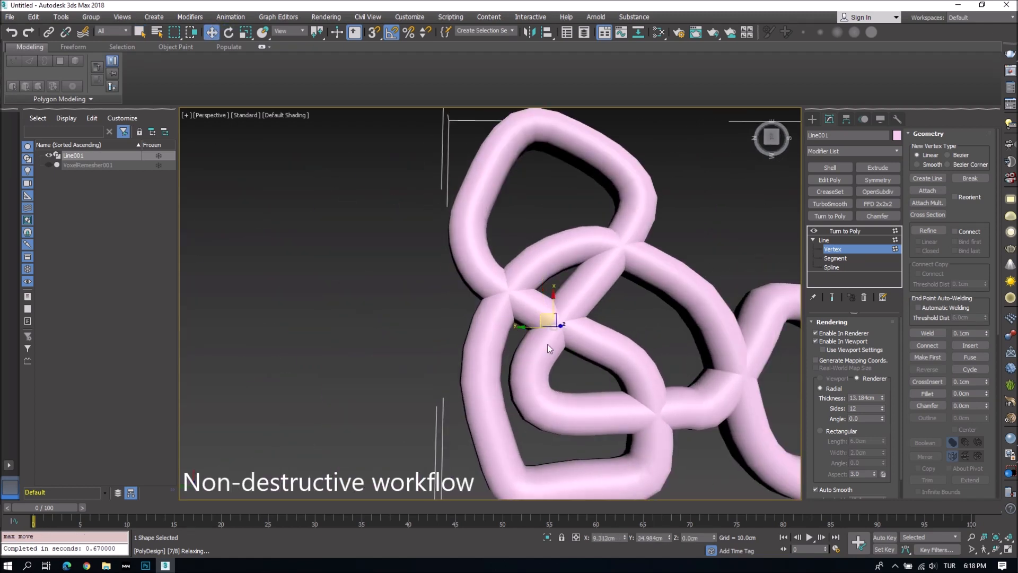
# - Show the tube remesh, update it from the reshaped line, and hide the source line
pyautogui.click(87, 165)
pyautogui.click(49, 165)
pyautogui.moveTo(578, 371); pyautogui.dragTo(467, 376, button='middle')
pyautogui.click(48, 155)
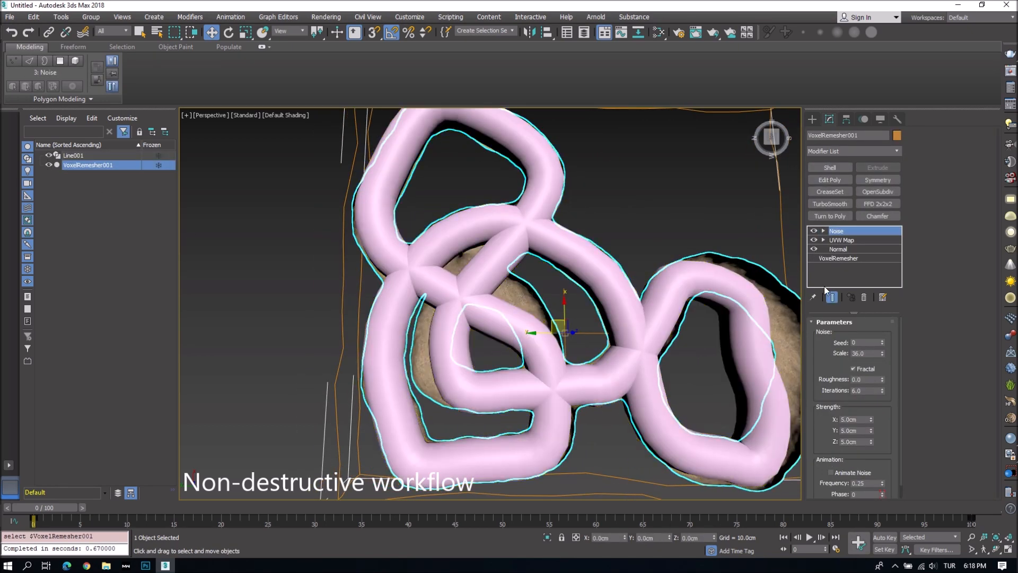
pyautogui.click(838, 258)
pyautogui.click(49, 155)
pyautogui.click(836, 231)
# - Inspect the updated rocky tube network from above and walk into its tunnel
pyautogui.scroll(-3, 391, 293)
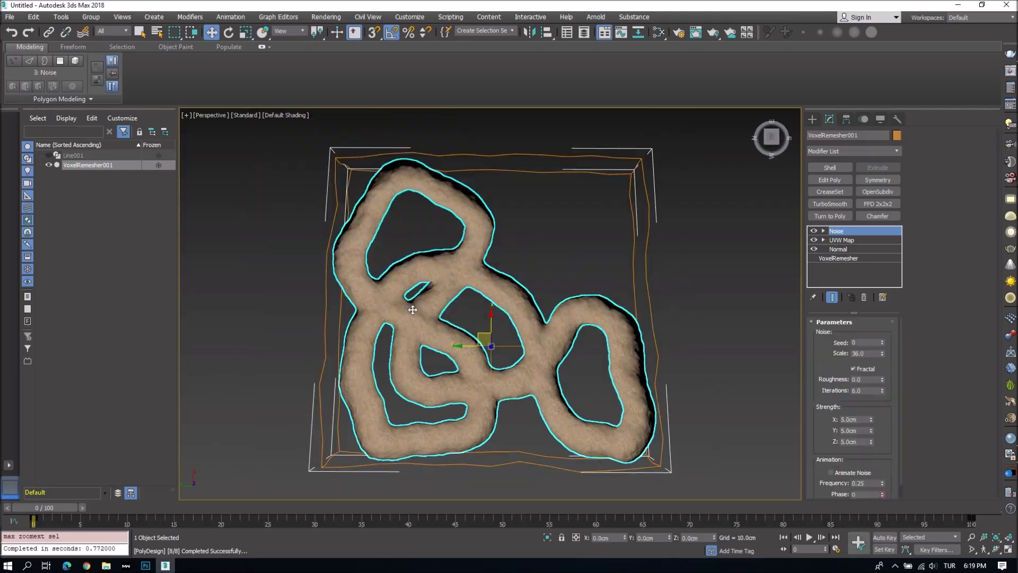
pyautogui.keyDown('alt'); pyautogui.moveTo(391, 294); pyautogui.dragTo(446, 336, button='middle'); pyautogui.keyUp('alt')
pyautogui.scroll(5, 446, 336)
pyautogui.press('Up')
pyautogui.moveTo(445, 336); pyautogui.dragTo(434, 370)
pyautogui.press('Up')
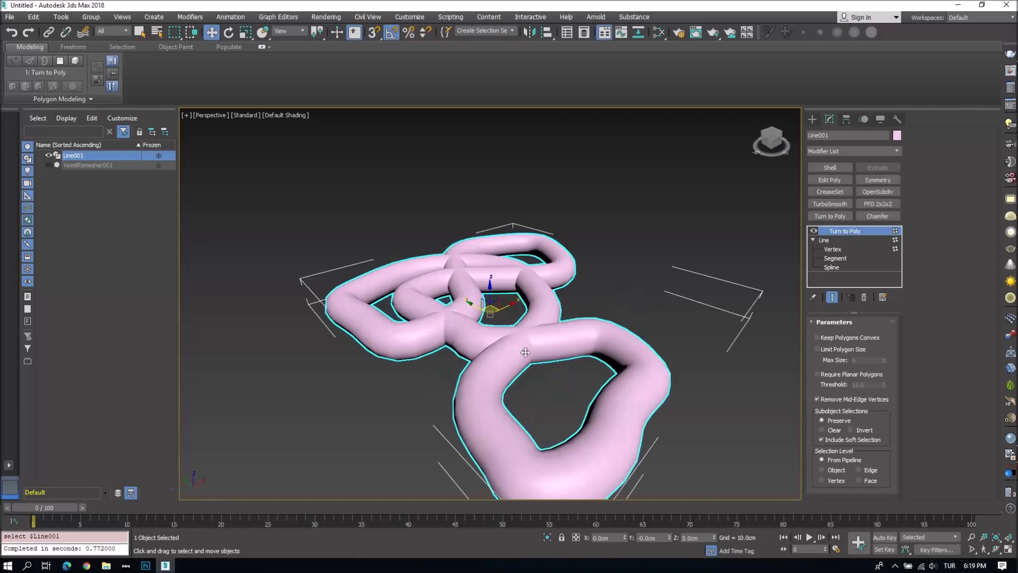
# - Display edged faces on the source line and add an Edit Poly modifier above Turn to Poly
pyautogui.scroll(2, 526, 352)
pyautogui.press('F4')
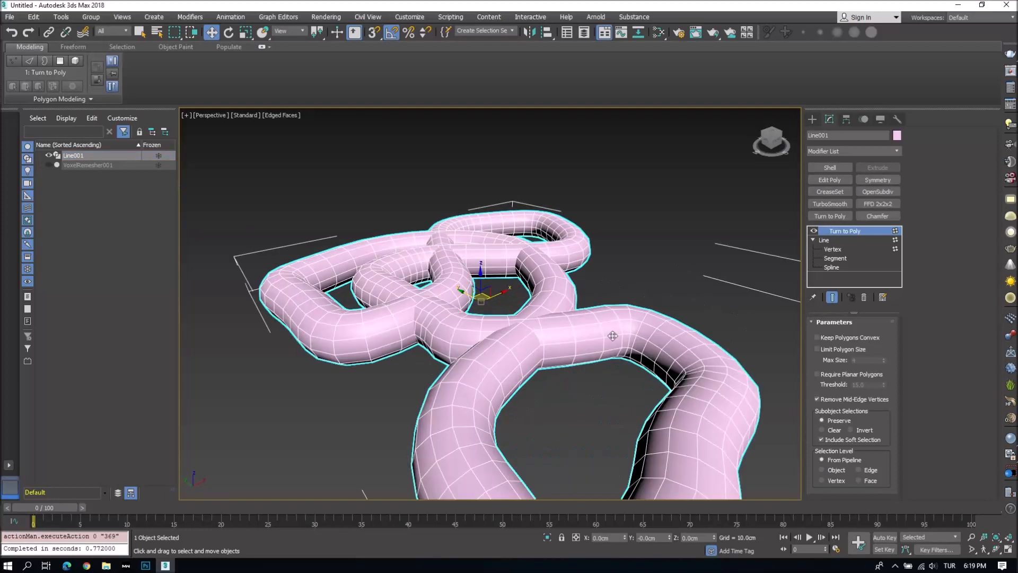
pyautogui.click(831, 180)
pyautogui.click(922, 147)
pyautogui.click(771, 139)
pyautogui.press('z')
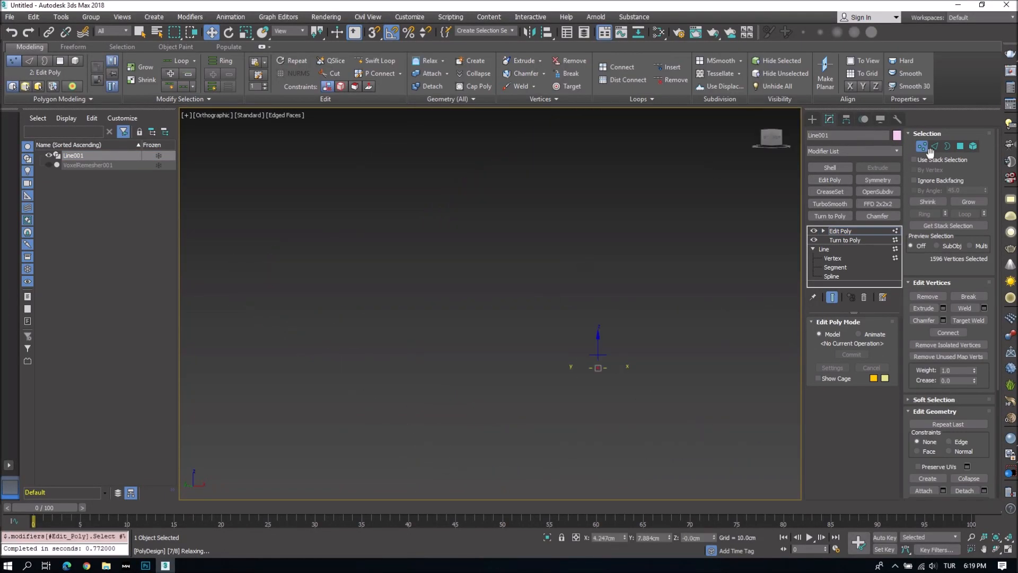
# - Select the polygons along the lower half of the source tube in Edit Poly
pyautogui.click(925, 148)
pyautogui.keyDown('alt'); pyautogui.moveTo(625, 305); pyautogui.dragTo(619, 336, button='middle'); pyautogui.keyUp('alt')
pyautogui.press('p')
pyautogui.press('z')
pyautogui.click(961, 149)
pyautogui.scroll(-4, 691, 289)
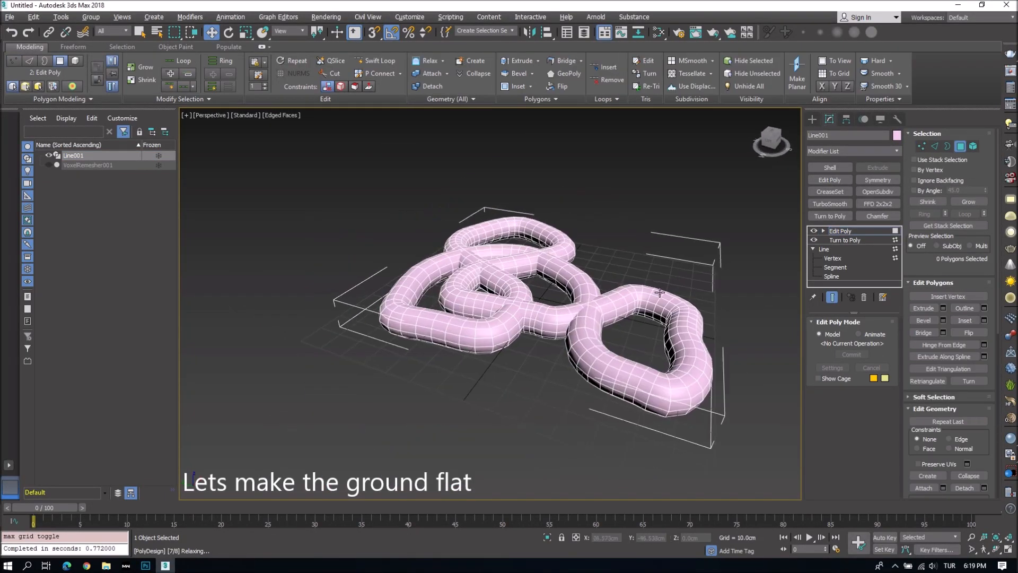
pyautogui.moveTo(740, 293); pyautogui.dragTo(316, 259)
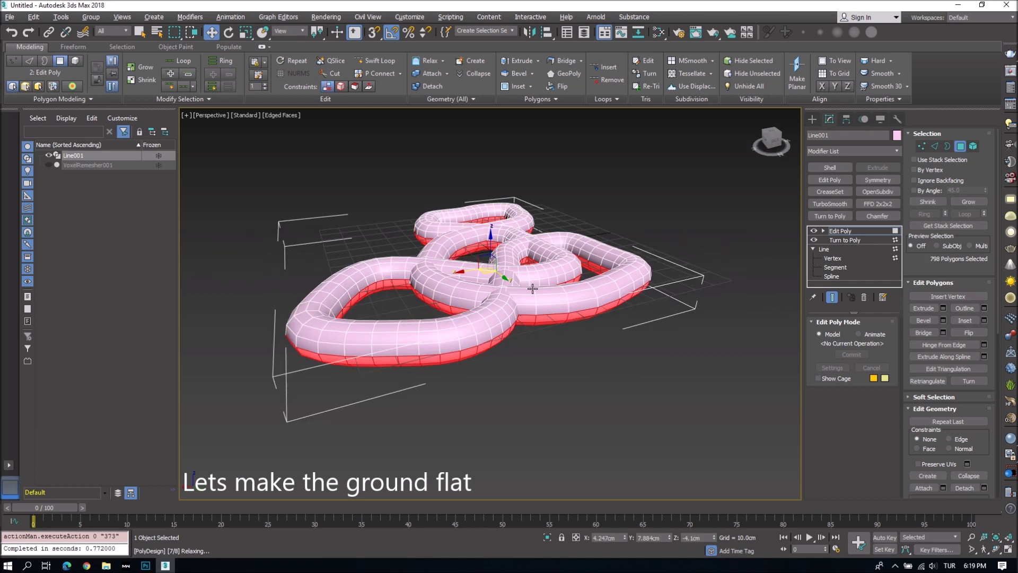
# - Scale the selected lower polygons flat to form the tunnel floor, leave polygon editing and turn off edged faces
pyautogui.press('r')
pyautogui.scroll(2, 532, 288)
pyautogui.press('w')
pyautogui.keyDown('alt'); pyautogui.moveTo(572, 339); pyautogui.dragTo(609, 261, button='middle'); pyautogui.keyUp('alt')
pyautogui.click(959, 146)
pyautogui.click(645, 329)
pyautogui.press('F4')
pyautogui.keyDown('alt'); pyautogui.moveTo(546, 257); pyautogui.dragTo(531, 288, button='middle'); pyautogui.keyUp('alt')
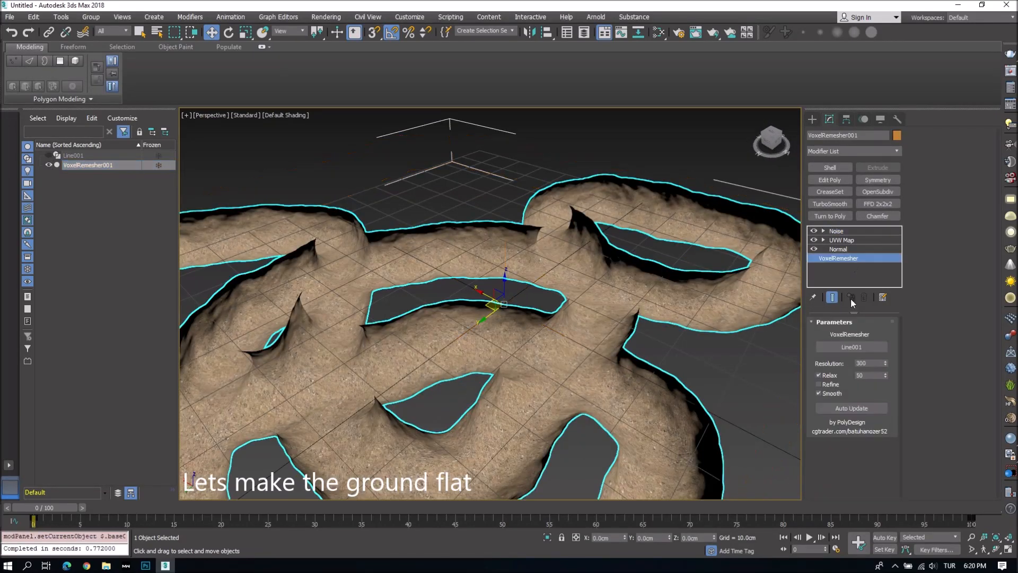
# - Update the tube remesh from the flattened source line using Auto Update
pyautogui.click(850, 408)
pyautogui.keyDown('alt'); pyautogui.moveTo(635, 402); pyautogui.dragTo(615, 313, button='middle'); pyautogui.keyUp('alt')
pyautogui.click(848, 408)
# - Walk through the flat-floored tunnel and view the whole network from outside to examine the new ground
pyautogui.press('Up')
pyautogui.moveTo(456, 263); pyautogui.dragTo(782, 322)
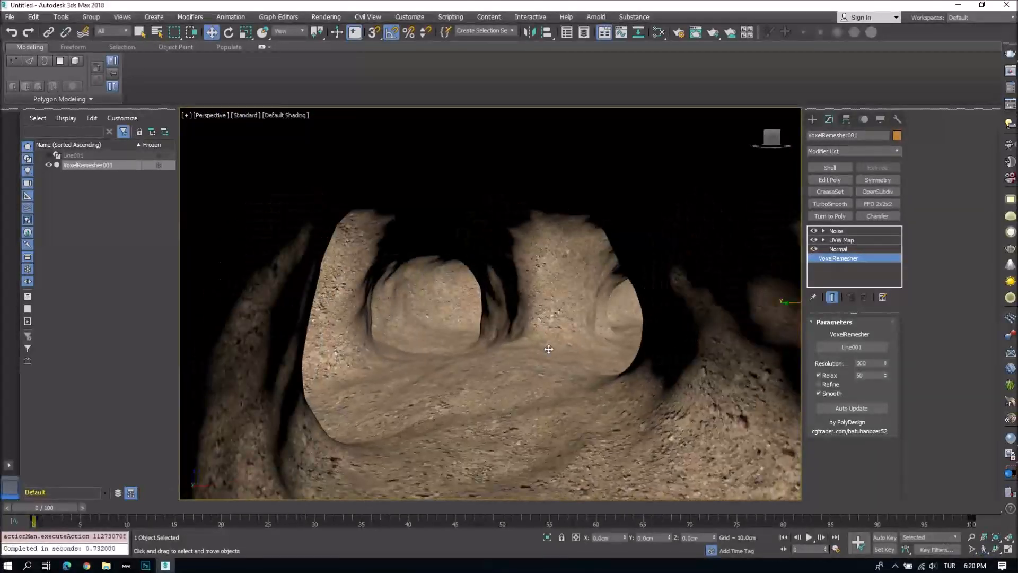
pyautogui.press('z')
pyautogui.keyDown('alt'); pyautogui.moveTo(618, 327); pyautogui.dragTo(589, 350, button='middle'); pyautogui.keyUp('alt')
pyautogui.scroll(-5, 364, 305)
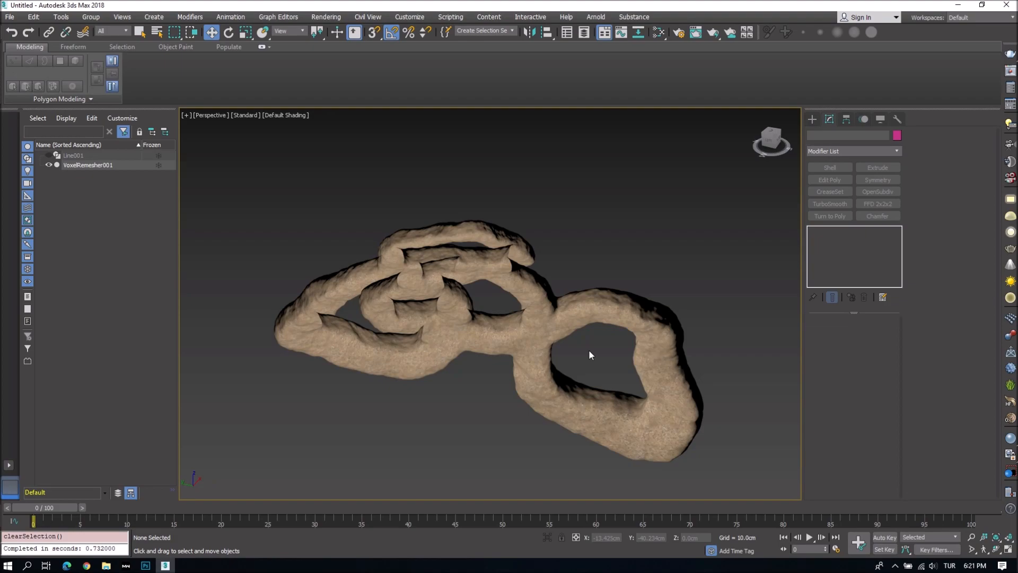
pyautogui.scroll(8, 589, 354)
pyautogui.press('Up')
pyautogui.moveTo(589, 354); pyautogui.dragTo(579, 334)
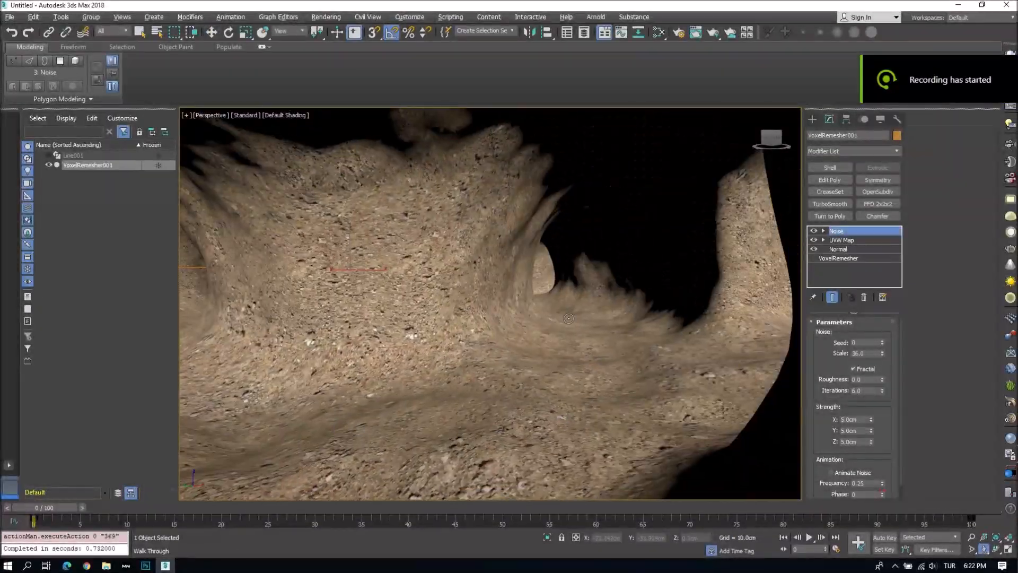
pyautogui.press('Up')
pyautogui.moveTo(569, 318)
pyautogui.mouseDown()
pyautogui.moveTo(535, 286)
pyautogui.moveTo(532, 307)
pyautogui.moveTo(579, 315)
pyautogui.moveTo(445, 323)
pyautogui.mouseUp()
pyautogui.press('Up')
# - Display edged faces and walk through the tunnel to examine the remesh's quad topology
pyautogui.press('F4')
pyautogui.press('Up')
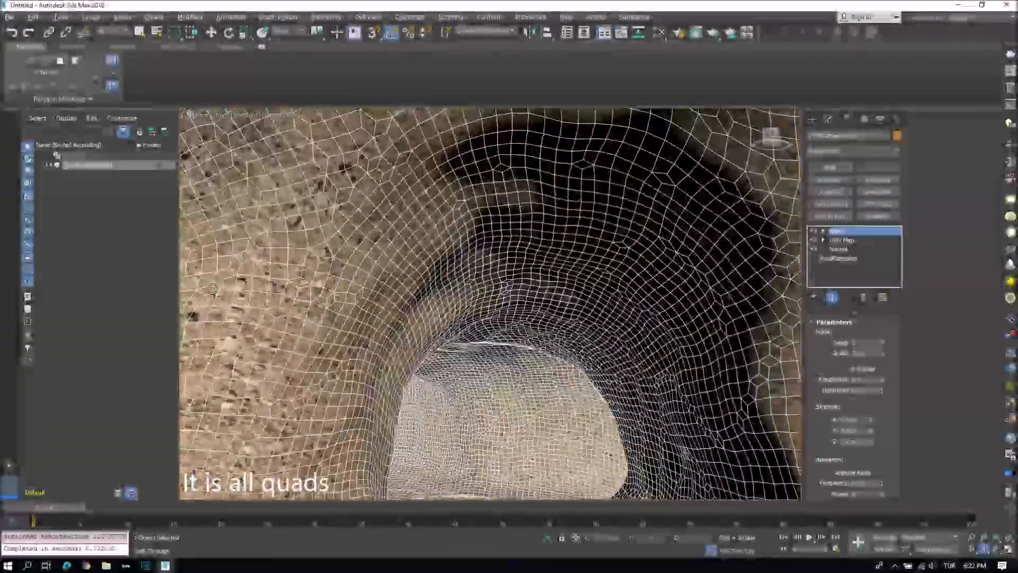
pyautogui.press('Up')
pyautogui.press('Up')
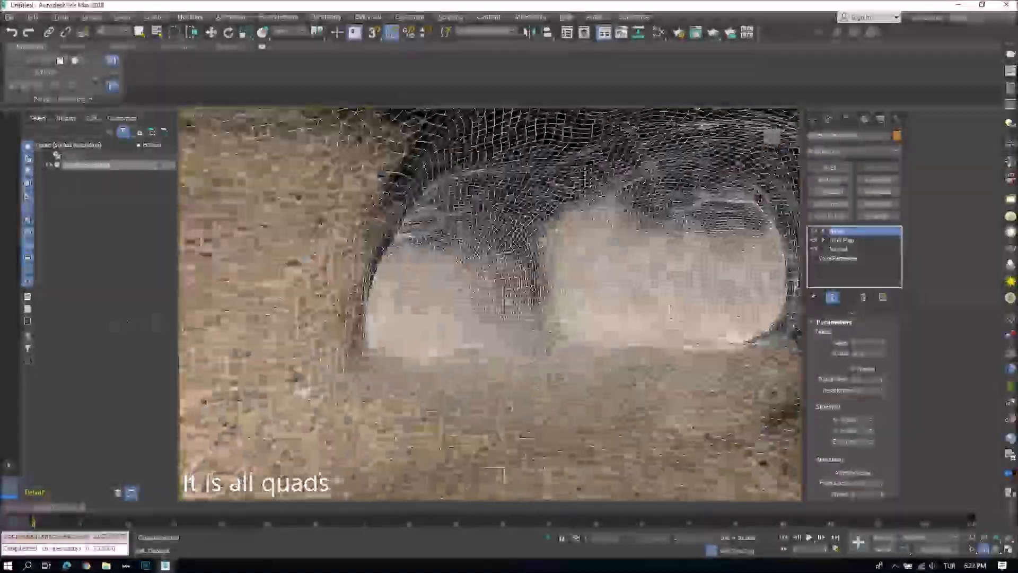
pyautogui.press('Up')
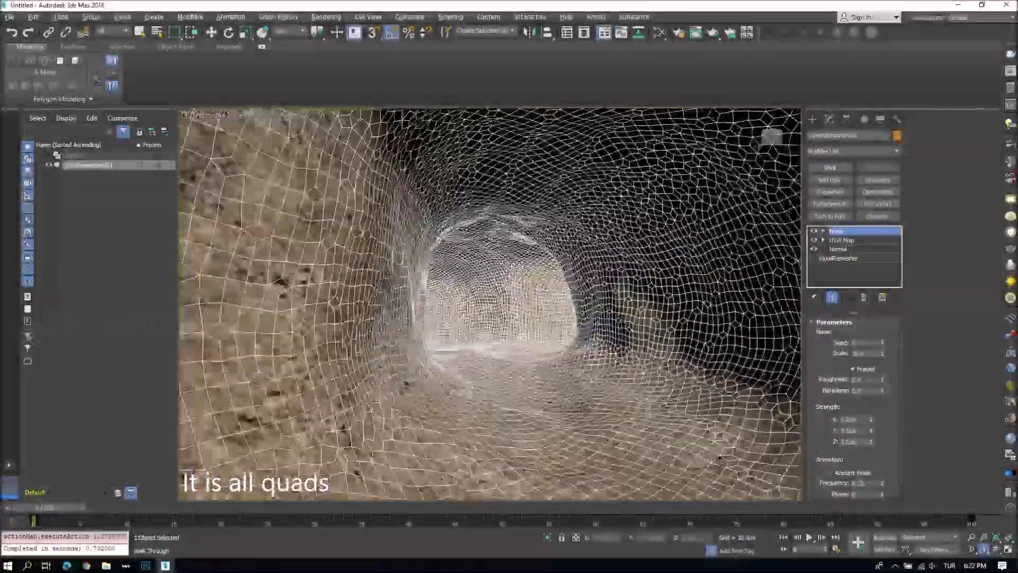
pyautogui.press('Up')
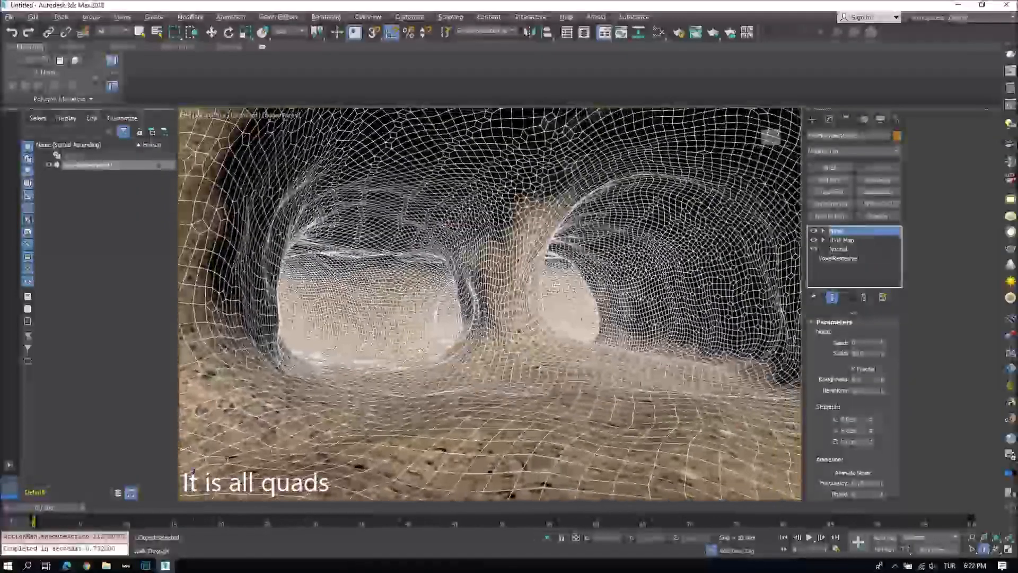
pyautogui.press('F4')
pyautogui.press('F4')
pyautogui.press('F4')
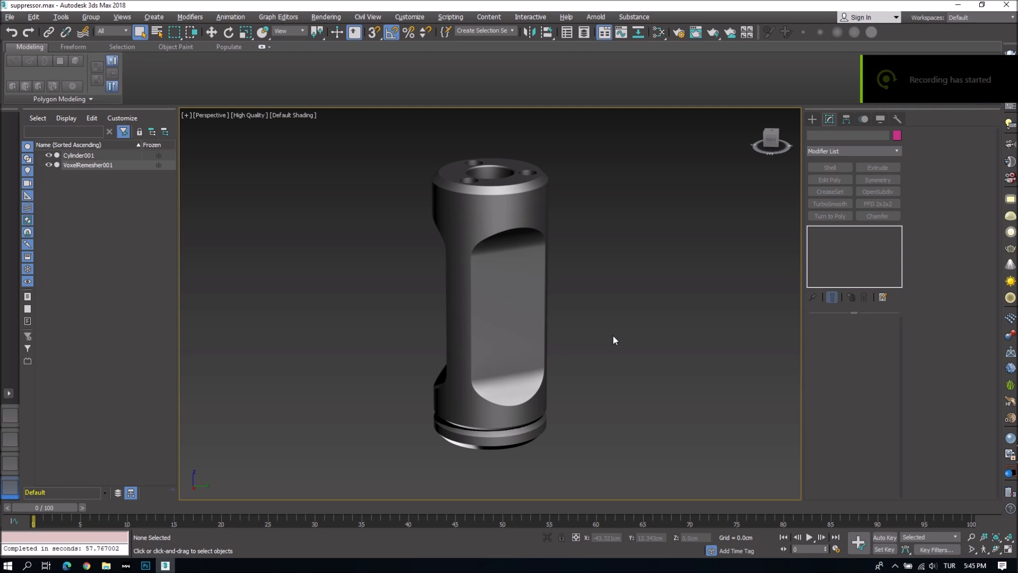
# - Select the cylinder in suppressor.max and orbit around it to examine its holes and side cut-outs
pyautogui.click(530, 329)
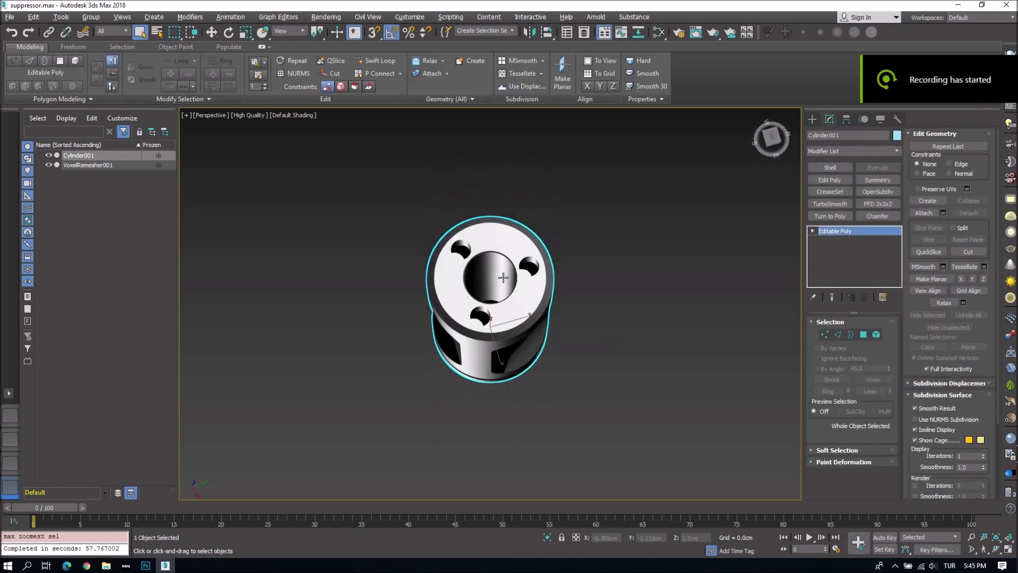
pyautogui.keyDown('alt'); pyautogui.moveTo(503, 276); pyautogui.dragTo(504, 241, button='middle'); pyautogui.keyUp('alt')
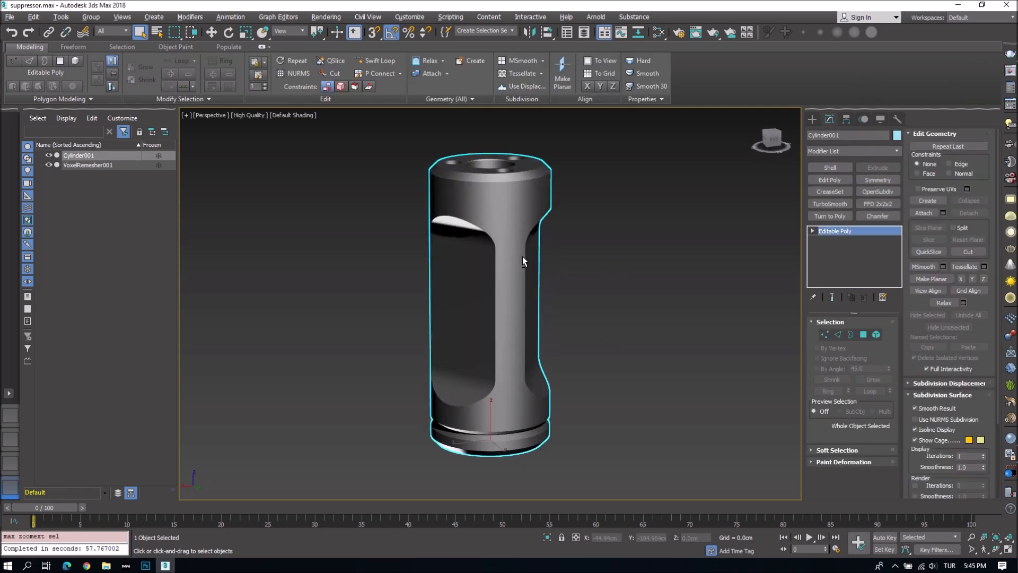
# - Display edged faces on the suppressor and examine the topology of its side cut-outs and holed cap
pyautogui.scroll(10, 587, 262)
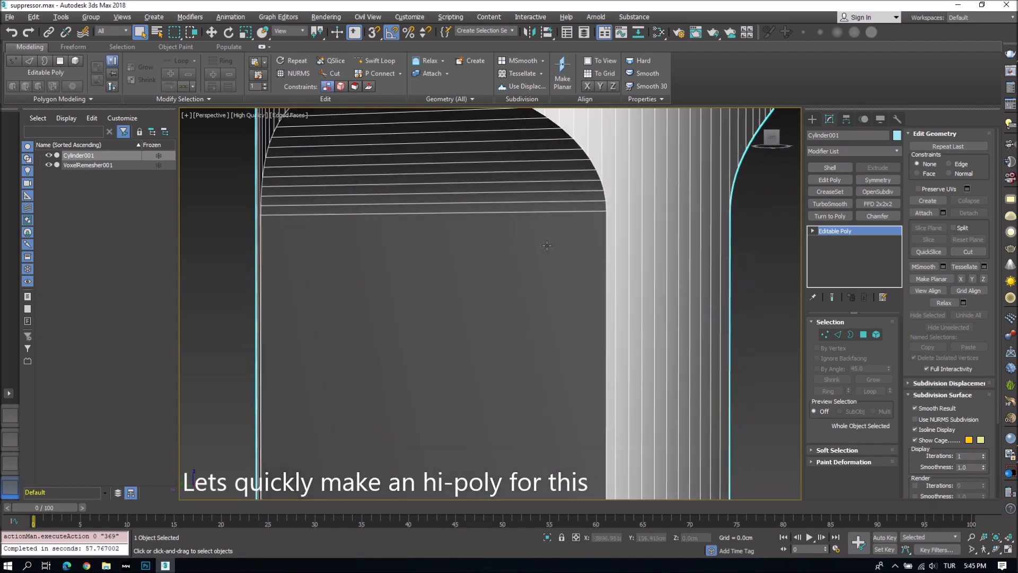
pyautogui.scroll(-10, 595, 163)
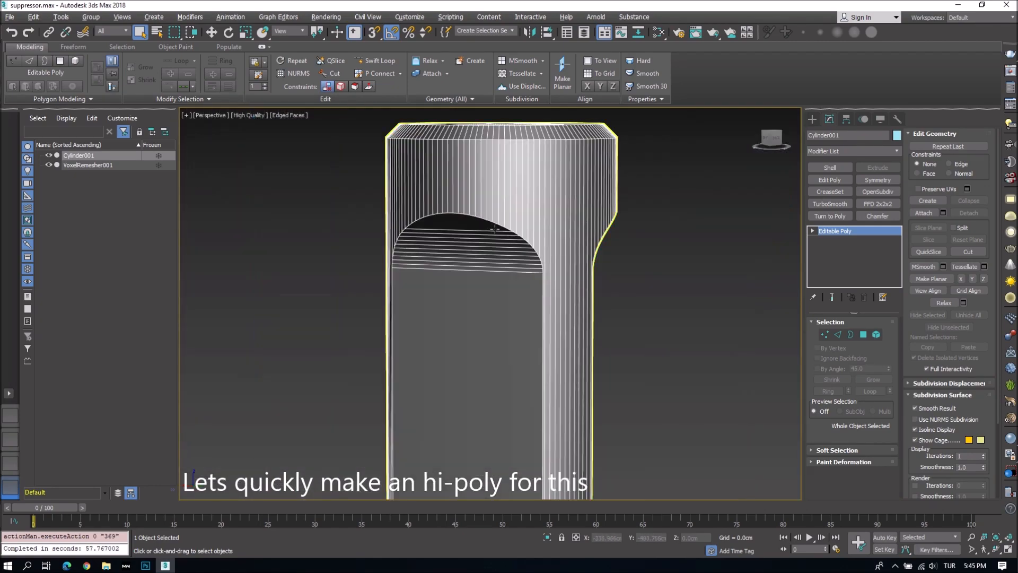
pyautogui.keyDown('alt'); pyautogui.moveTo(495, 229); pyautogui.dragTo(523, 272, button='middle'); pyautogui.keyUp('alt')
pyautogui.scroll(7, 573, 220)
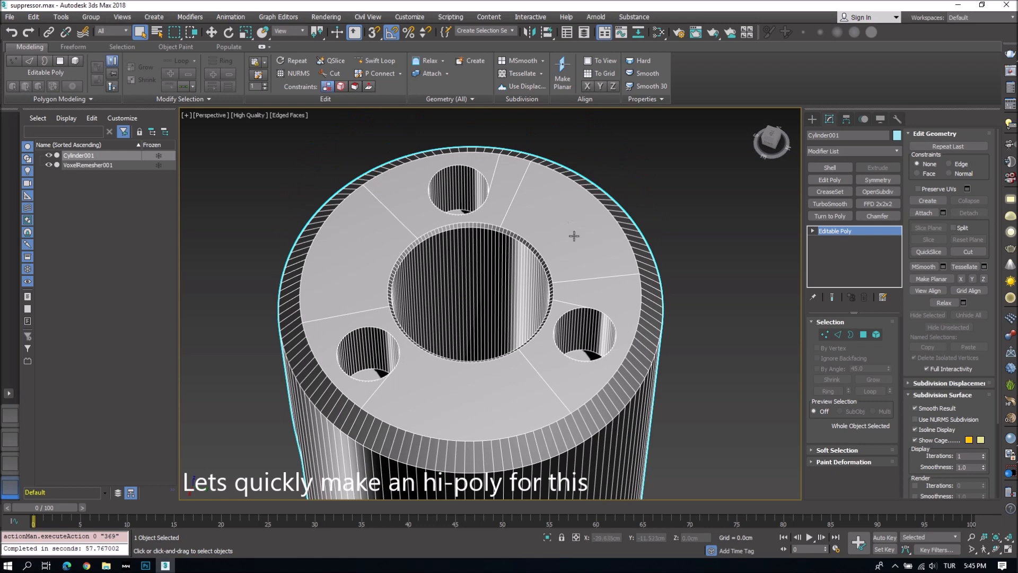
pyautogui.scroll(-9, 591, 318)
pyautogui.keyDown('alt'); pyautogui.moveTo(620, 344); pyautogui.dragTo(565, 272, button='middle'); pyautogui.keyUp('alt')
# - Generate the suppressor's high-poly remesh by running Auto Update on VoxelRemesher001 with Cylinder001 as its reference mesh
pyautogui.click(643, 321)
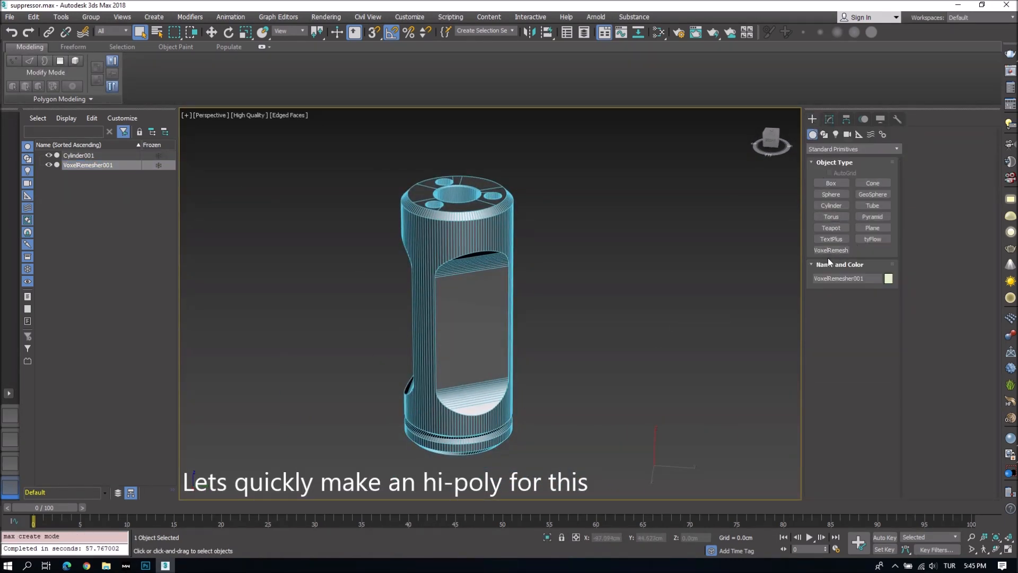
pyautogui.keyDown('alt'); pyautogui.moveTo(663, 419); pyautogui.dragTo(612, 428, button='middle'); pyautogui.keyUp('alt')
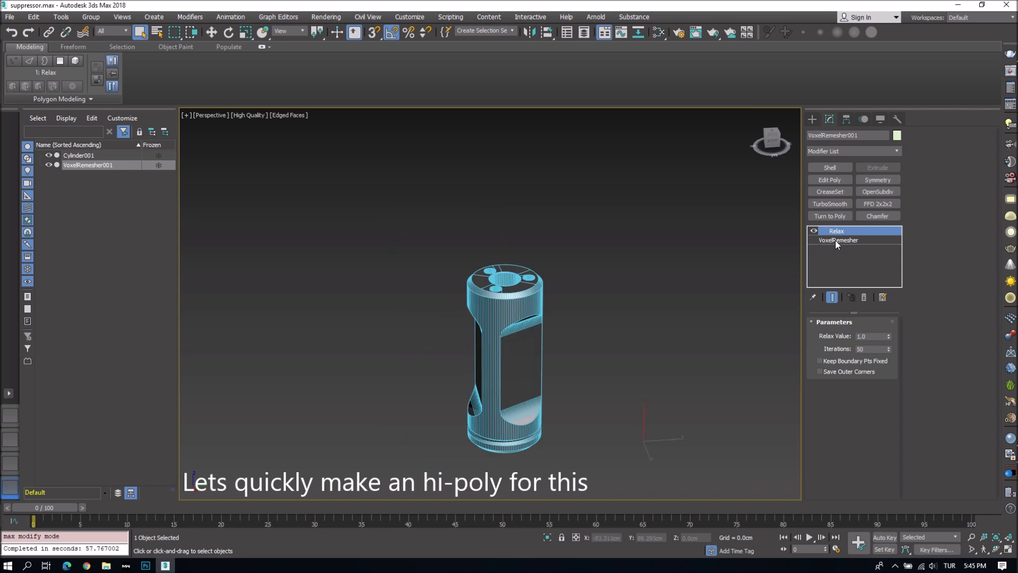
pyautogui.scroll(-6, 550, 374)
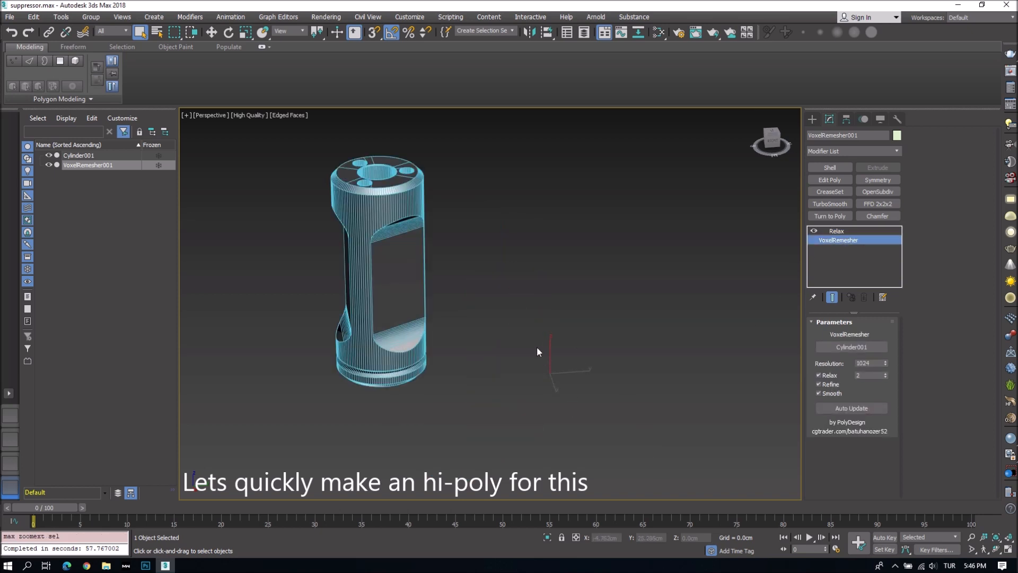
pyautogui.moveTo(536, 345); pyautogui.dragTo(555, 388, button='middle')
pyautogui.keyDown('alt'); pyautogui.moveTo(556, 388); pyautogui.dragTo(587, 380, button='middle'); pyautogui.keyUp('alt')
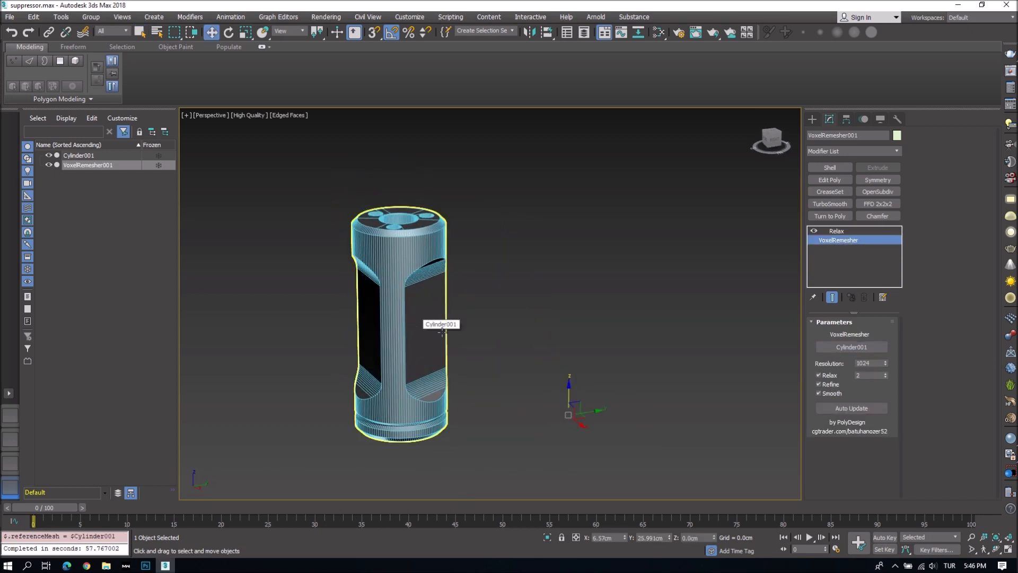
pyautogui.click(856, 406)
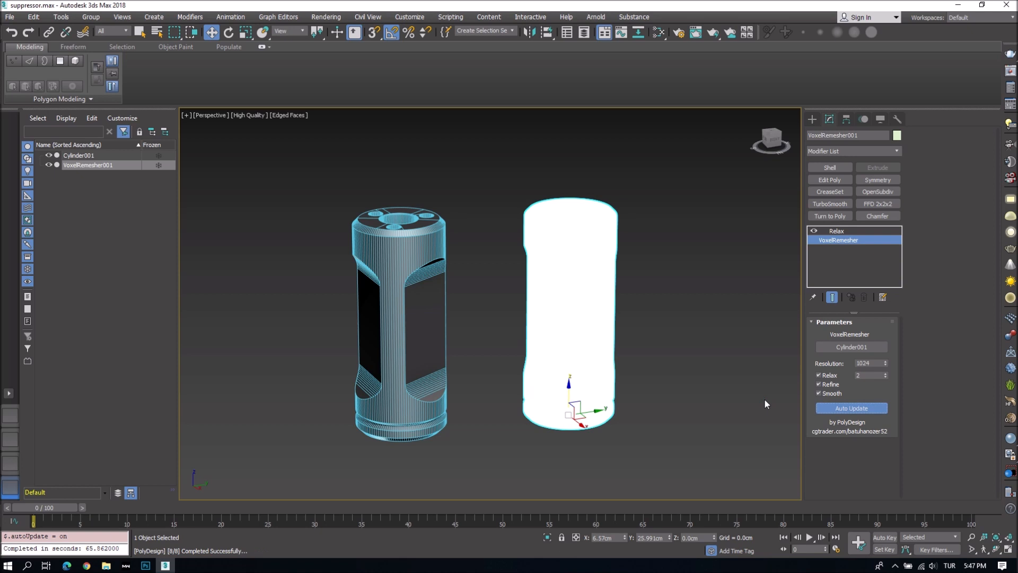
# - Hide the edged faces and zoom in on the remeshed suppressor to examine its smoothed edges beside the original
pyautogui.click(765, 399)
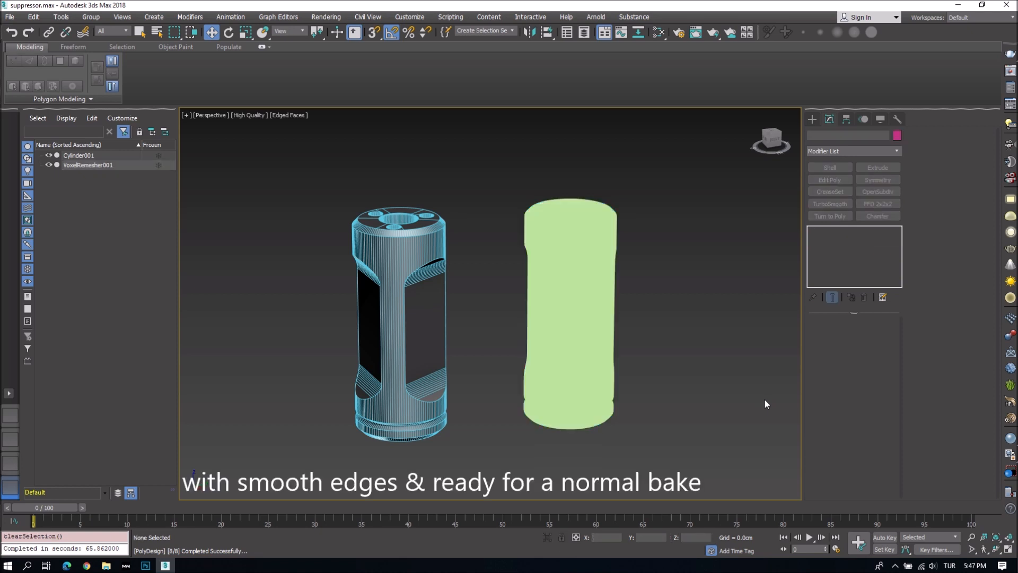
pyautogui.press('F4')
pyautogui.click(578, 265)
pyautogui.press('z')
pyautogui.scroll(3, 509, 228)
pyautogui.moveTo(548, 259)
pyautogui.keyDown('alt'); pyautogui.mouseDown(button='middle')
pyautogui.moveTo(489, 295)
pyautogui.moveTo(555, 260)
pyautogui.mouseUp(button='middle'); pyautogui.keyUp('alt')
pyautogui.scroll(6, 524, 233)
pyautogui.moveTo(413, 366); pyautogui.dragTo(645, 327, button='middle')
pyautogui.scroll(-8, 490, 308)
pyautogui.moveTo(313, 342); pyautogui.dragTo(504, 283, button='middle')
pyautogui.click(366, 316)
pyautogui.scroll(-2, 465, 263)
pyautogui.scroll(1, 509, 311)
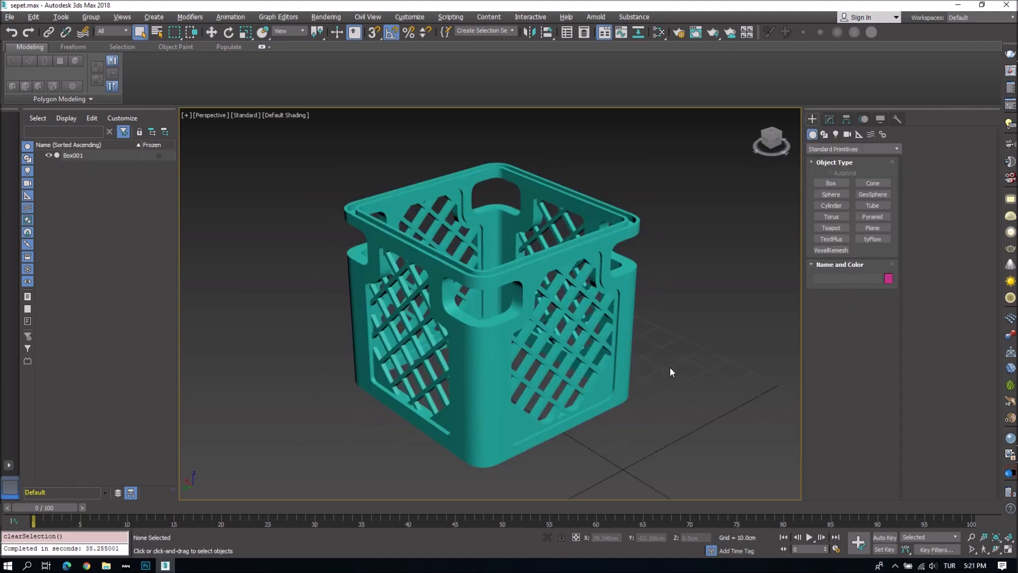
# - Toggle edged faces on the crate in sepet.max and orbit around Box001 to examine its boolean topology
pyautogui.press('F4')
pyautogui.click(621, 359)
pyautogui.press('z')
pyautogui.scroll(4, 564, 304)
pyautogui.keyDown('alt'); pyautogui.moveTo(610, 334); pyautogui.dragTo(577, 313, button='middle'); pyautogui.keyUp('alt')
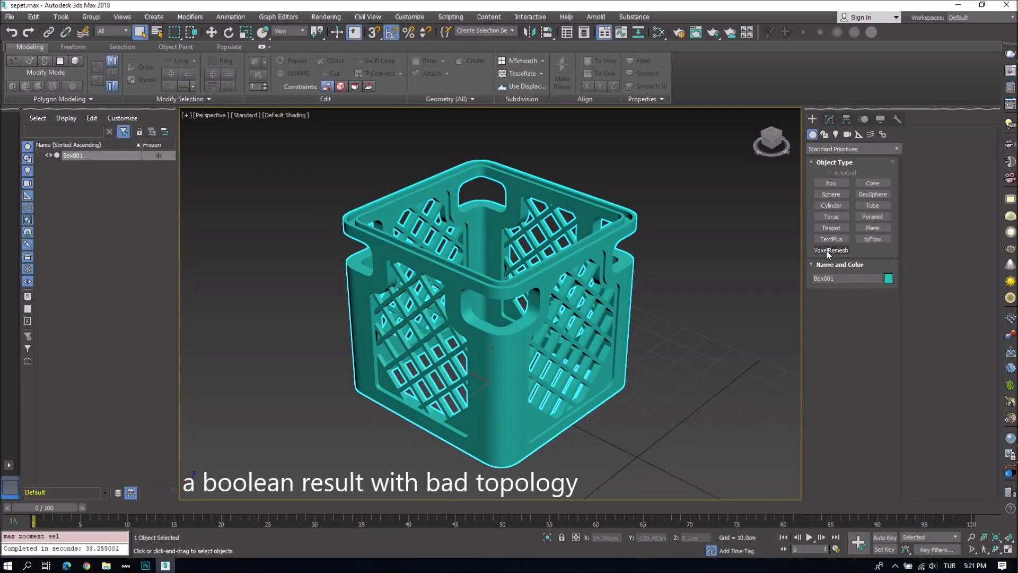
# - Create a VoxelRemesh object beside the crate with Box001 as reference, resolution 1024 and relax 20, and run Auto Update
pyautogui.click(826, 251)
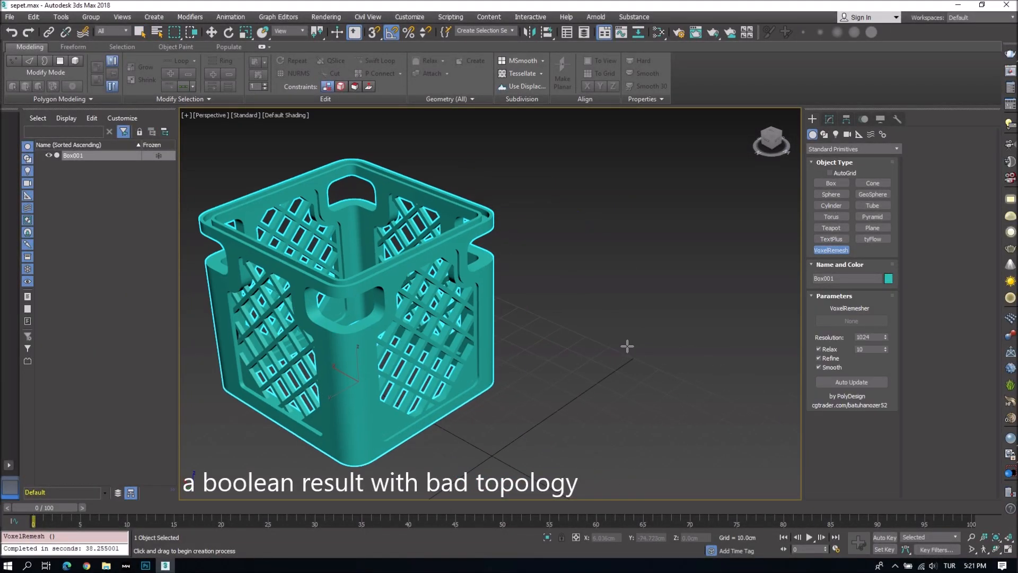
pyautogui.click(618, 342)
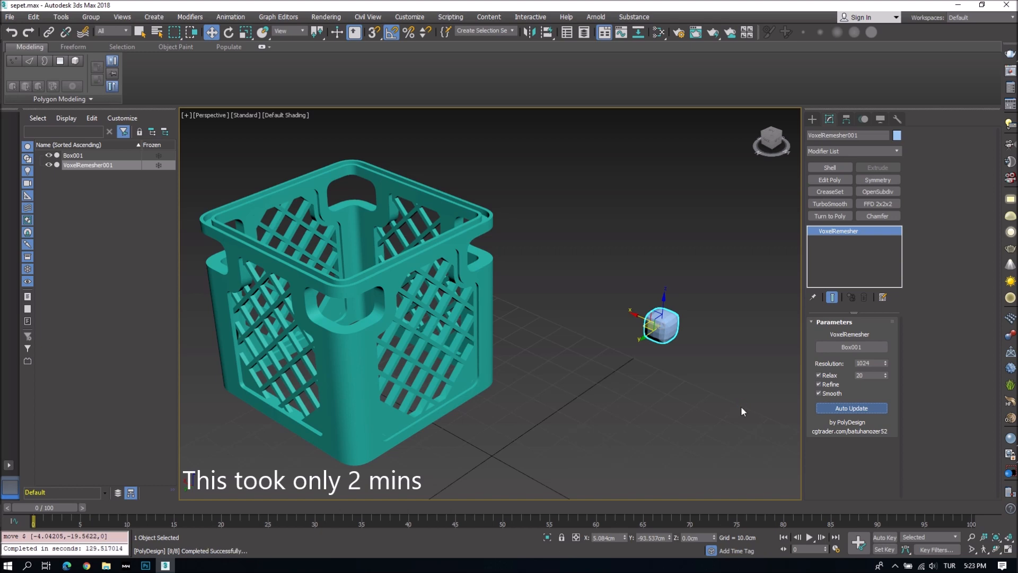
pyautogui.click(840, 408)
# - Zoom in on the remeshed crate and view it beside the original to examine its lattice and handles
pyautogui.moveTo(719, 362); pyautogui.dragTo(663, 321, button='middle')
pyautogui.click(712, 322)
pyautogui.click(486, 340)
pyautogui.scroll(8, 487, 340)
pyautogui.scroll(-10, 632, 316)
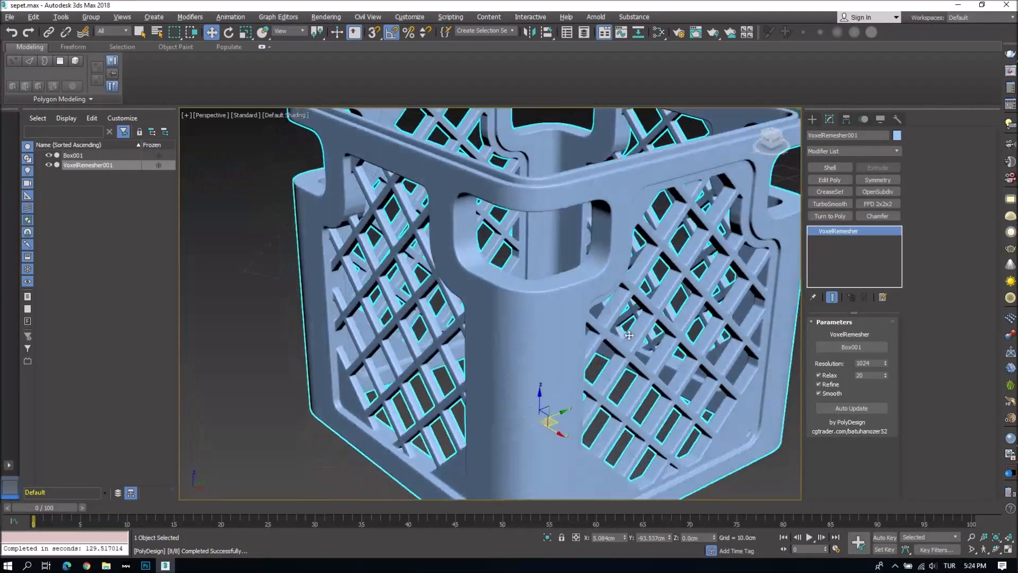
pyautogui.click(692, 380)
pyautogui.press('g')
pyautogui.keyDown('alt'); pyautogui.moveTo(629, 380); pyautogui.dragTo(597, 369, button='middle'); pyautogui.keyUp('alt')
# - Assign a dark grey Standard material to both crates with specular level 80 and glossiness 15
pyautogui.press('m')
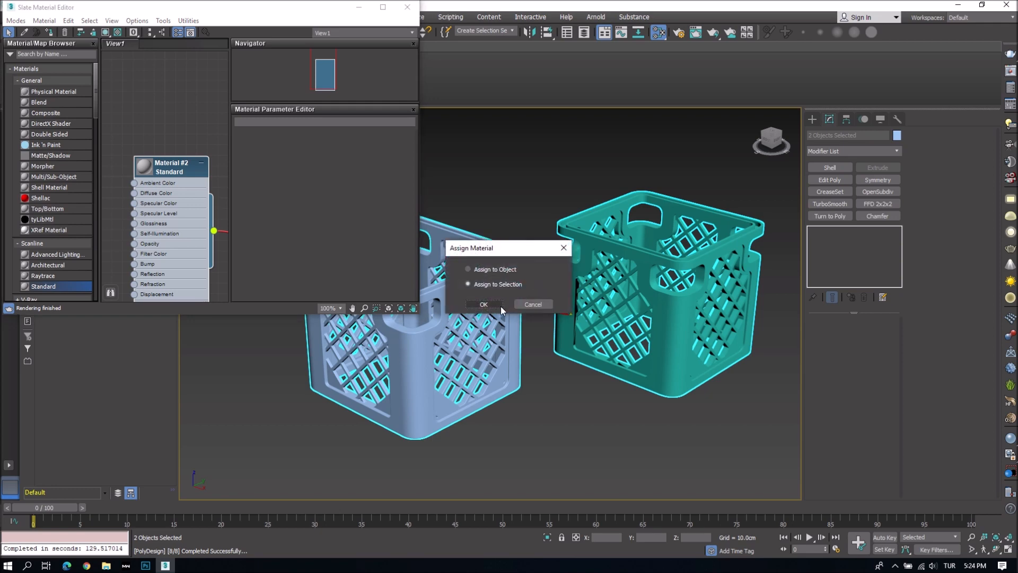
pyautogui.doubleClick(160, 174)
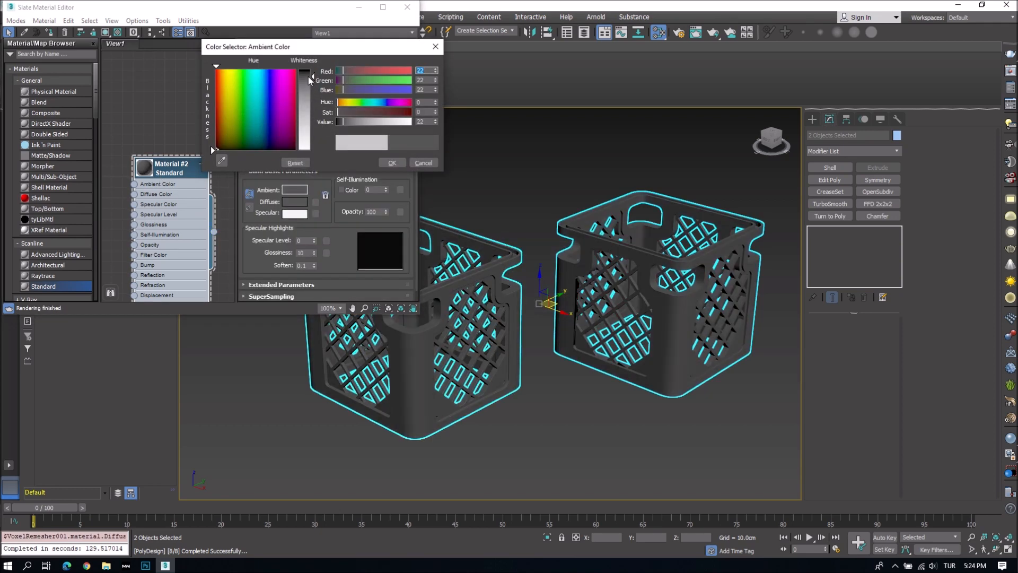
pyautogui.click(391, 163)
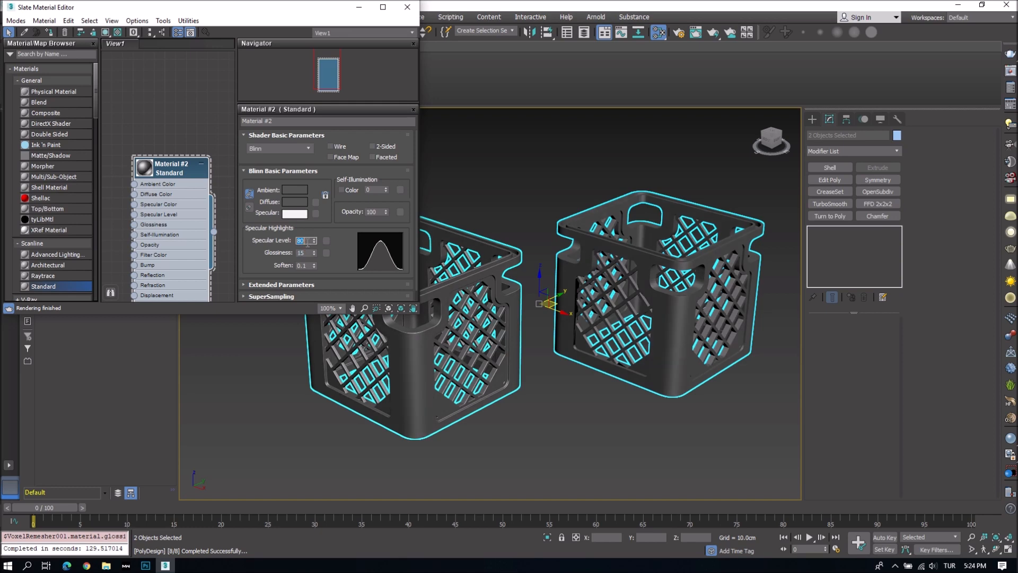
pyautogui.click(408, 7)
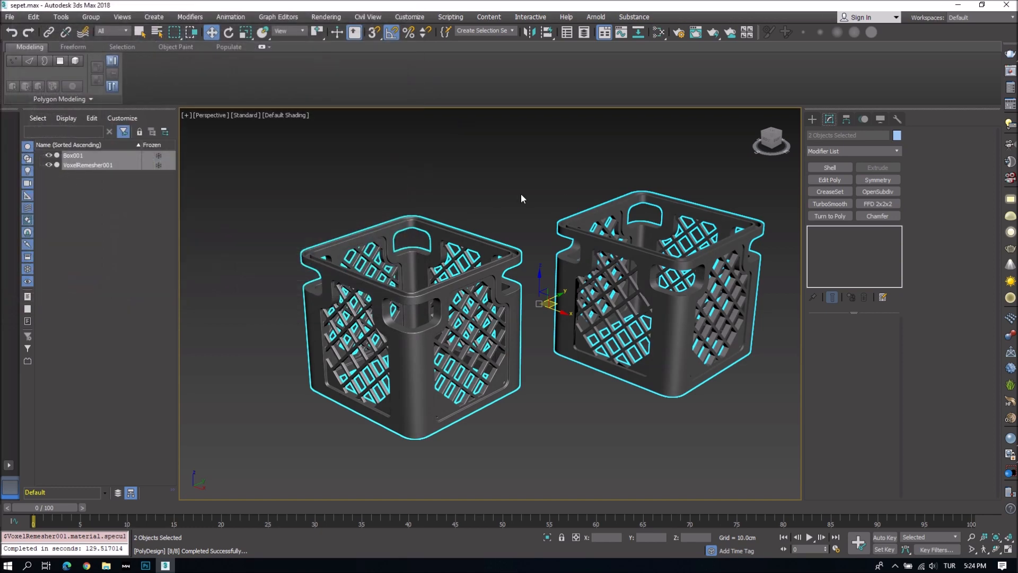
# - Display edged faces and zoom in along the remeshed crate's rim to examine its dense quad topology
pyautogui.click(521, 193)
pyautogui.keyDown('alt'); pyautogui.moveTo(518, 227); pyautogui.dragTo(520, 282, button='middle'); pyautogui.keyUp('alt')
pyautogui.scroll(10, 520, 282)
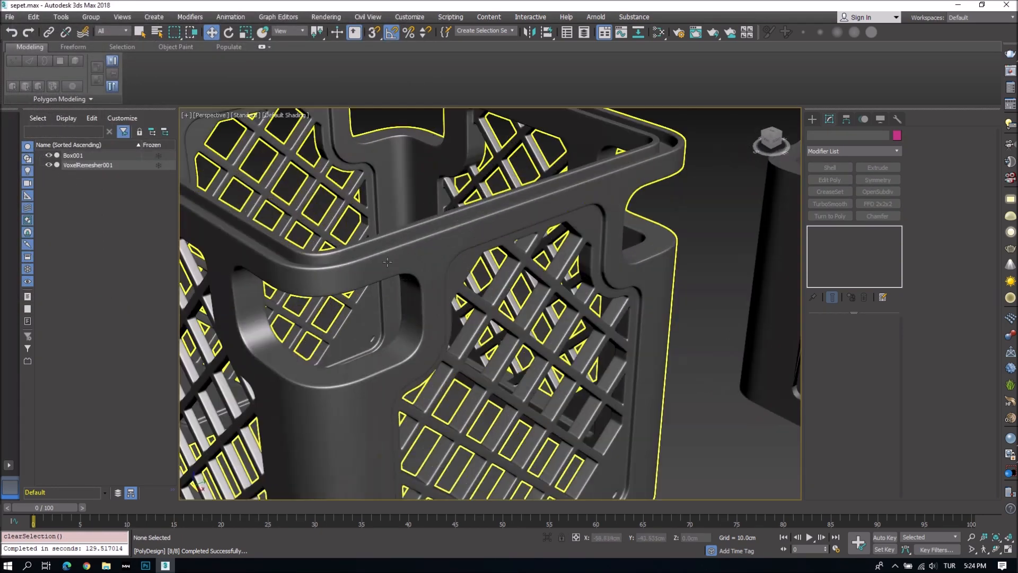
pyautogui.press('F4')
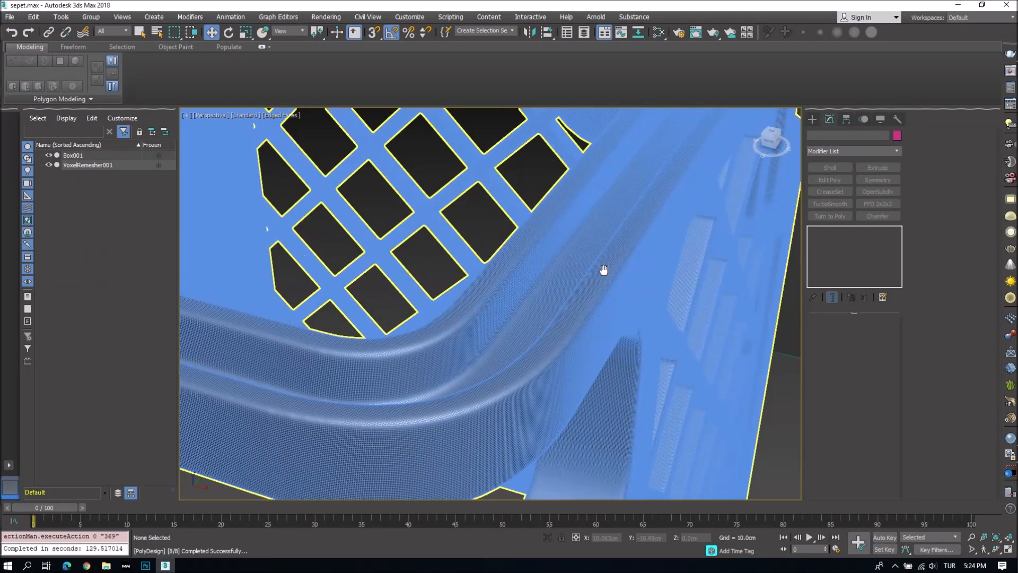
pyautogui.scroll(5, 543, 291)
pyautogui.scroll(4, 632, 324)
pyautogui.keyDown('alt'); pyautogui.moveTo(633, 324); pyautogui.dragTo(629, 279, button='middle'); pyautogui.keyUp('alt')
pyautogui.scroll(-6, 596, 233)
pyautogui.scroll(8, 603, 309)
pyautogui.scroll(4, 545, 280)
pyautogui.scroll(-8, 606, 257)
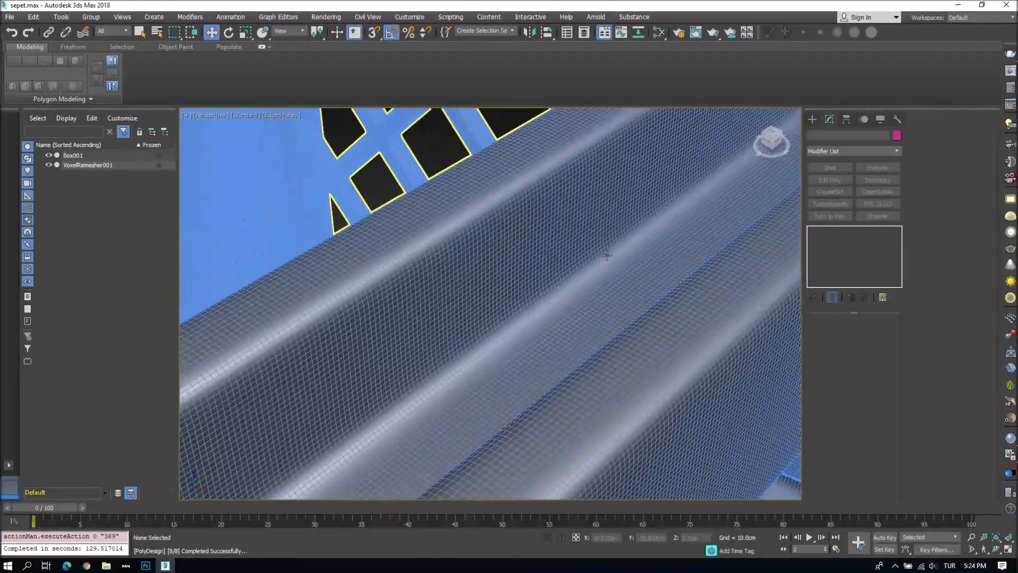
pyautogui.moveTo(396, 295); pyautogui.dragTo(534, 321, button='middle')
pyautogui.scroll(6, 571, 348)
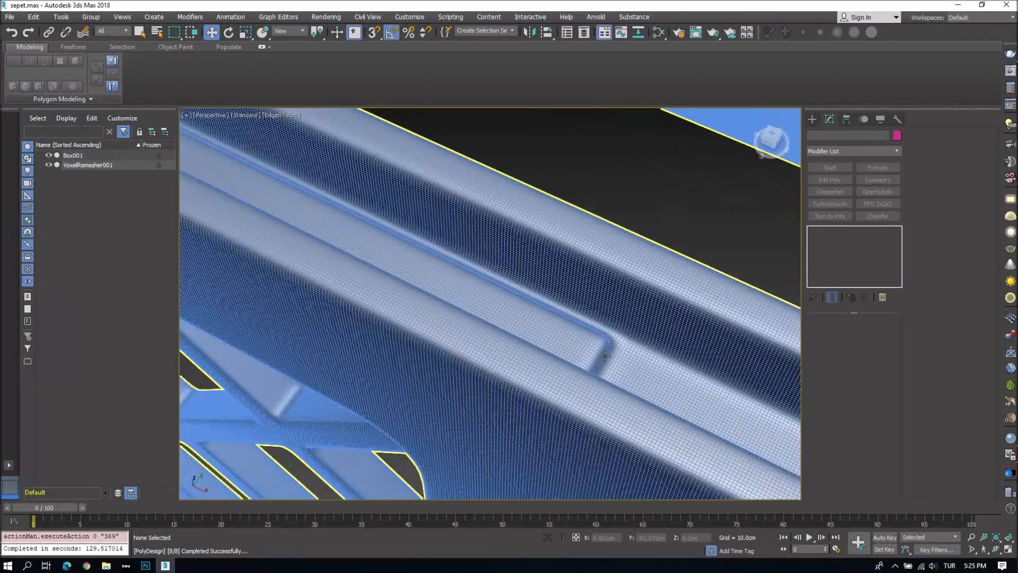
pyautogui.scroll(5, 605, 355)
pyautogui.scroll(-6, 463, 312)
# - Hide the edged faces and orbit around the remeshed crate to examine its shaded, rounded edges
pyautogui.press('F4')
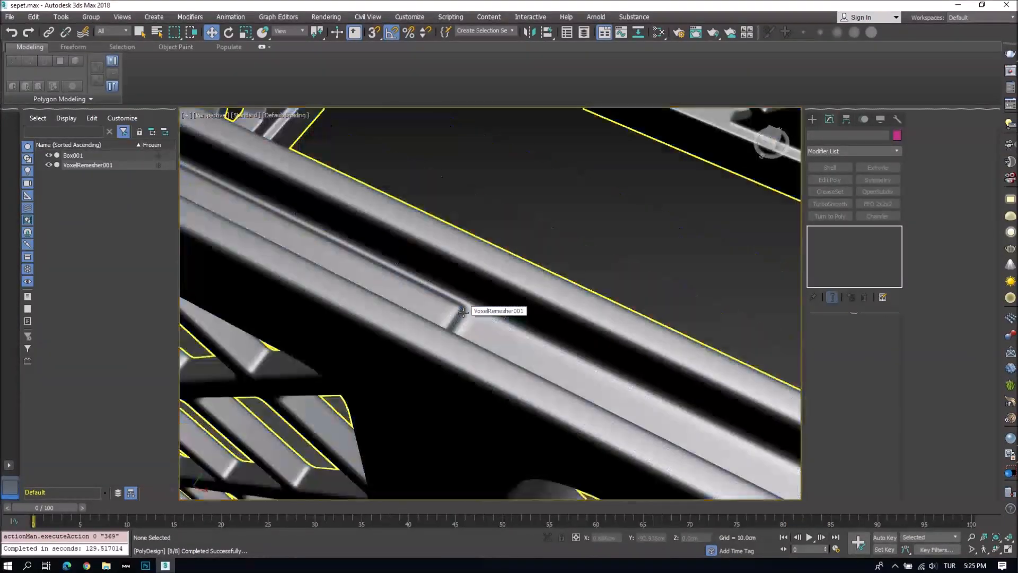
pyautogui.scroll(-10, 463, 312)
pyautogui.keyDown('alt'); pyautogui.moveTo(632, 275); pyautogui.dragTo(617, 230, button='middle'); pyautogui.keyUp('alt')
pyautogui.moveTo(528, 240); pyautogui.dragTo(459, 227, button='middle')
pyautogui.click(541, 295)
pyautogui.press('z')
pyautogui.keyDown('alt'); pyautogui.moveTo(538, 295); pyautogui.dragTo(517, 351, button='middle'); pyautogui.keyUp('alt')
pyautogui.click(554, 329)
pyautogui.scroll(-4, 550, 313)
pyautogui.scroll(1, 527, 342)
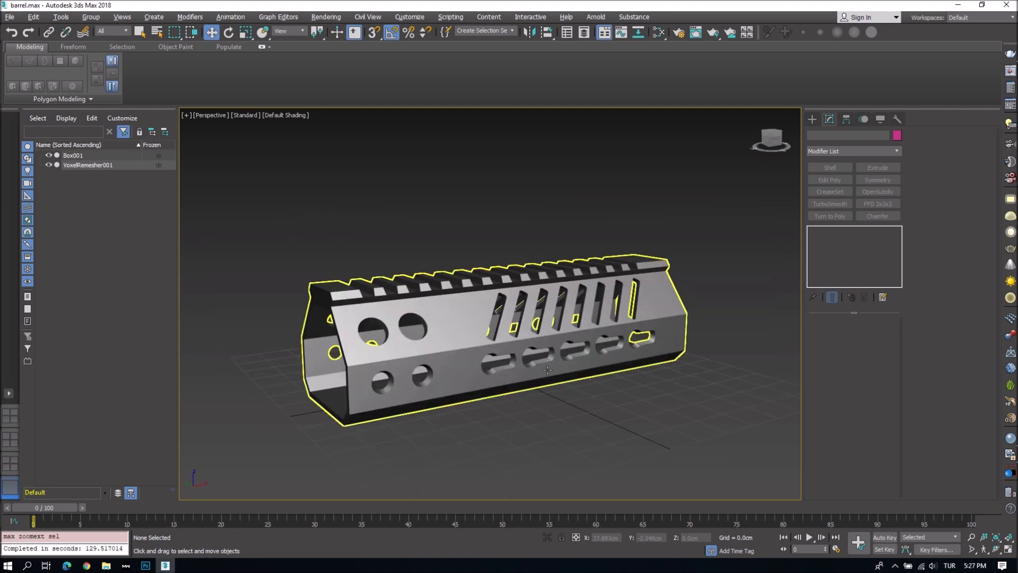
# - Orbit around the handguard in barrel.max and toggle edged faces to examine its slots, holes and topology
pyautogui.click(547, 370)
pyautogui.press('z')
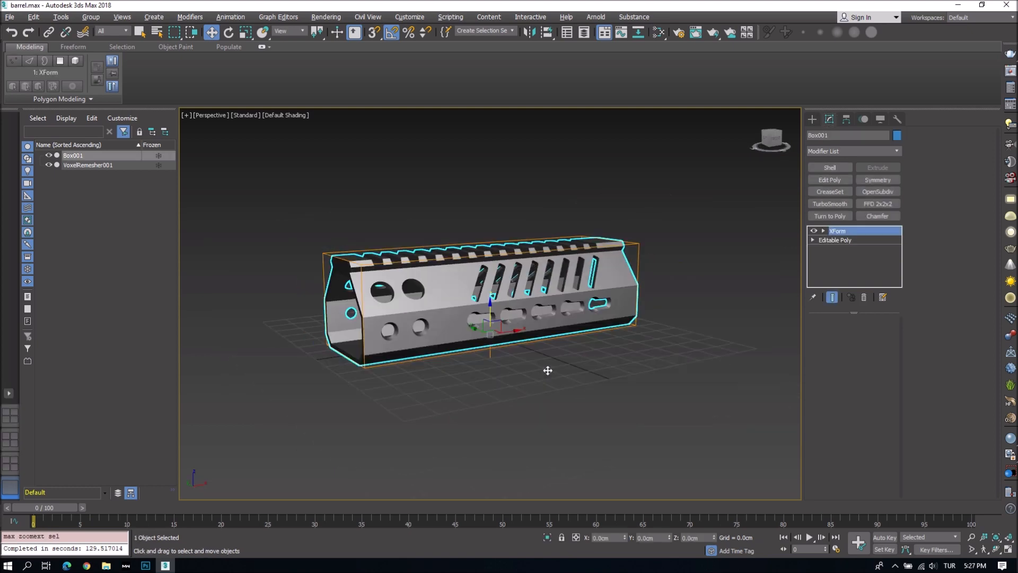
pyautogui.scroll(4, 463, 285)
pyautogui.keyDown('alt'); pyautogui.moveTo(463, 285); pyautogui.dragTo(389, 295, button='middle'); pyautogui.keyUp('alt')
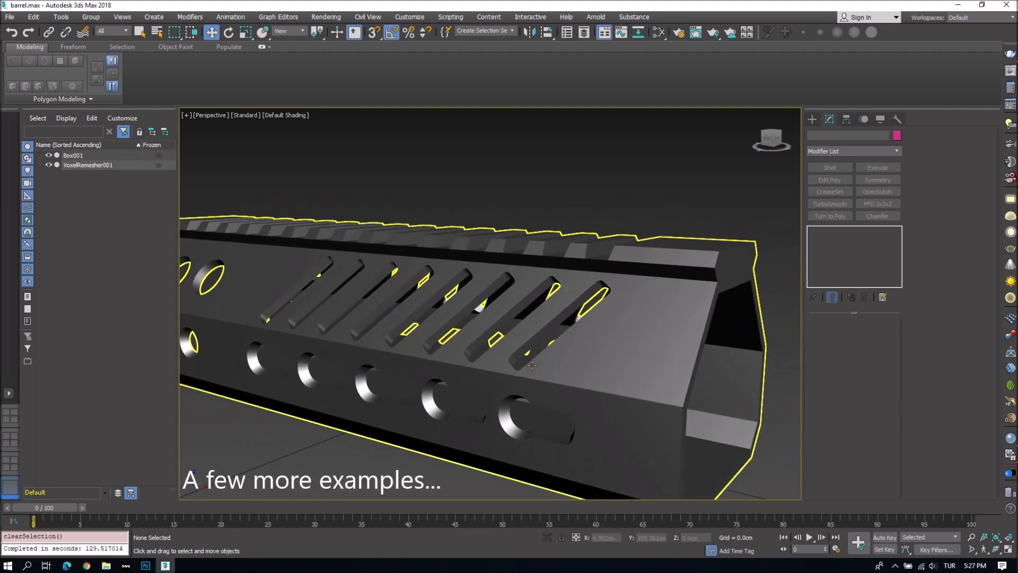
pyautogui.scroll(-2, 585, 346)
pyautogui.press('F4')
pyautogui.keyDown('alt'); pyautogui.moveTo(585, 346); pyautogui.dragTo(629, 338, button='middle'); pyautogui.keyUp('alt')
pyautogui.scroll(5, 574, 341)
pyautogui.press('F4')
pyautogui.scroll(-4, 574, 341)
pyautogui.scroll(-3, 573, 341)
# - Generate the handguard's remesh from Box001 with Auto Update at resolution 1600 and relax 5
pyautogui.press('z')
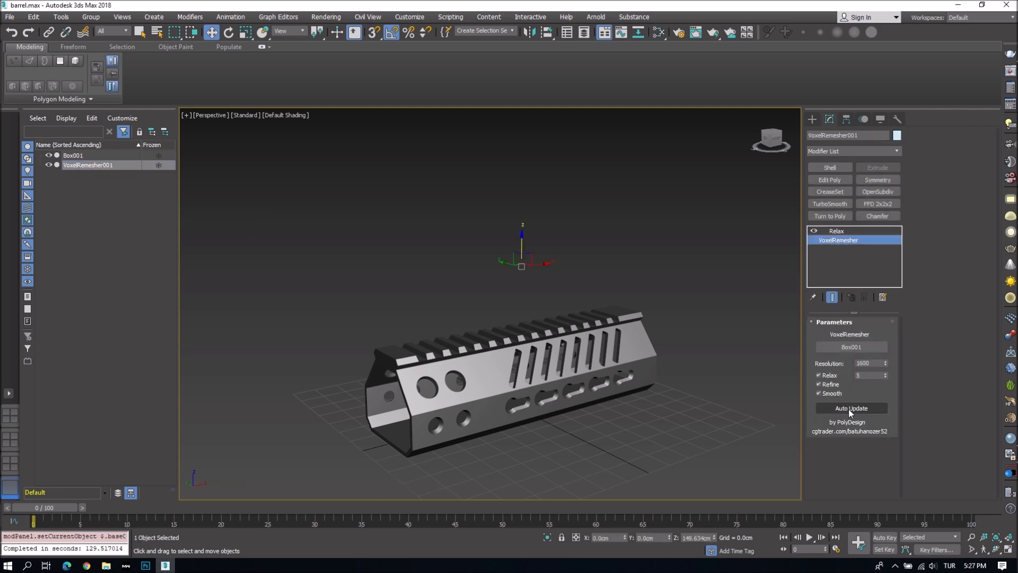
pyautogui.click(851, 347)
pyautogui.moveTo(789, 426); pyautogui.dragTo(785, 418, button='middle')
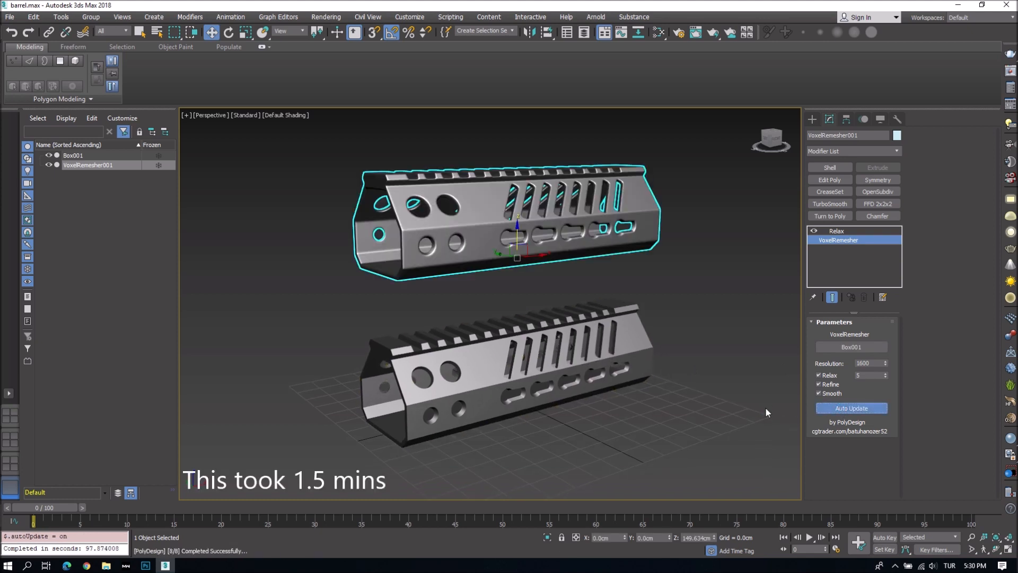
# - Compare the remeshed handguard with the original and zoom in on its rail teeth, holes and slots
pyautogui.click(692, 378)
pyautogui.keyDown('alt'); pyautogui.moveTo(582, 309); pyautogui.dragTo(420, 257, button='middle'); pyautogui.keyUp('alt')
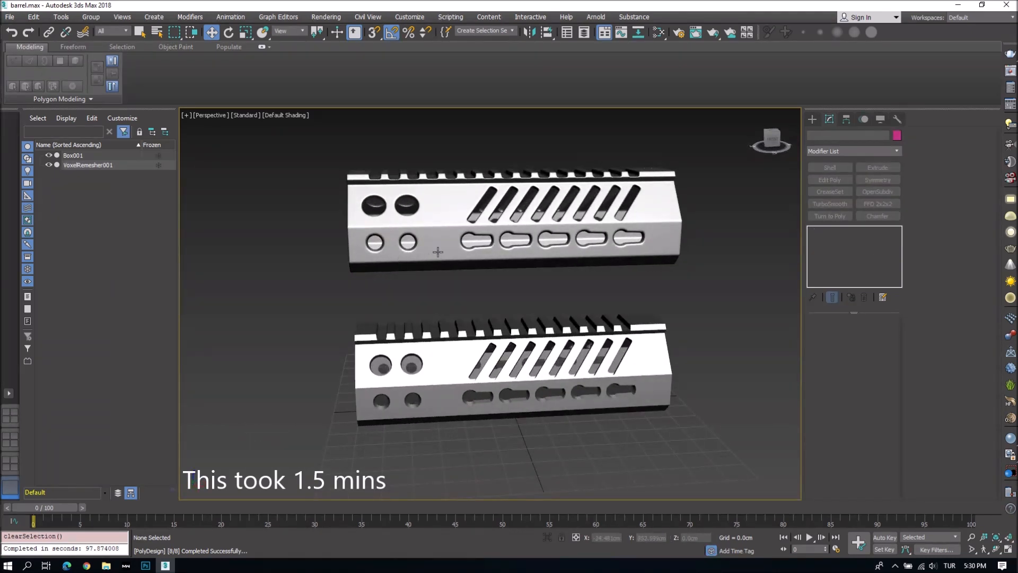
pyautogui.click(437, 250)
pyautogui.press('z')
pyautogui.scroll(5, 532, 322)
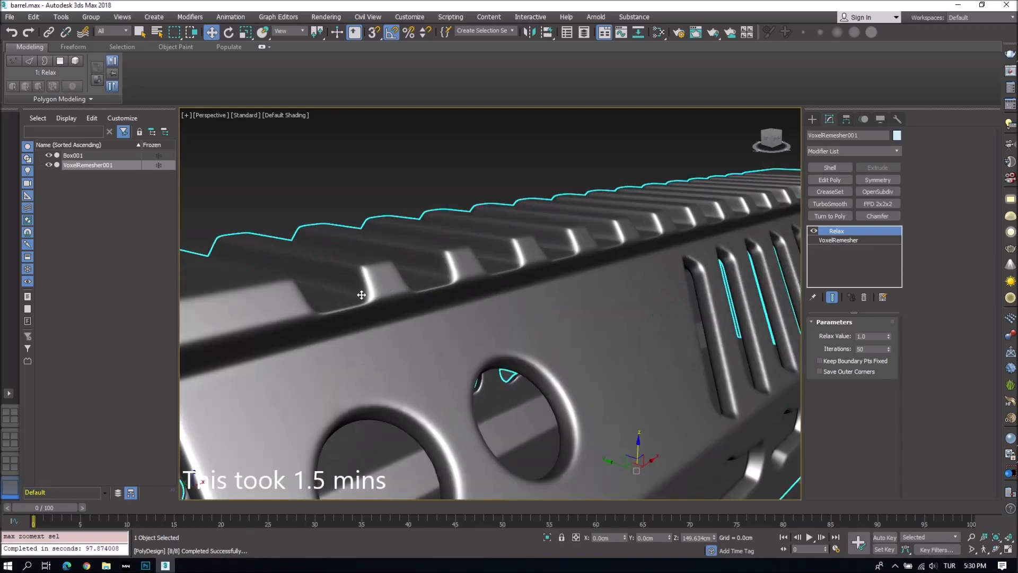
pyautogui.scroll(-2, 409, 321)
pyautogui.scroll(2, 354, 313)
pyautogui.scroll(-2, 353, 312)
pyautogui.keyDown('alt'); pyautogui.moveTo(605, 318); pyautogui.dragTo(520, 332, button='middle'); pyautogui.keyUp('alt')
pyautogui.scroll(-2, 520, 332)
pyautogui.scroll(2, 520, 332)
pyautogui.keyDown('alt'); pyautogui.moveTo(434, 342); pyautogui.dragTo(546, 276, button='middle'); pyautogui.keyUp('alt')
pyautogui.scroll(2, 574, 352)
pyautogui.scroll(-5, 576, 352)
pyautogui.scroll(-2, 598, 366)
# - Show the viewport statistics and zoom in on the remeshed handguard to check its polygon count and edge smoothness
pyautogui.click(711, 403)
pyautogui.keyDown('alt'); pyautogui.moveTo(712, 403); pyautogui.dragTo(408, 303, button='middle'); pyautogui.keyUp('alt')
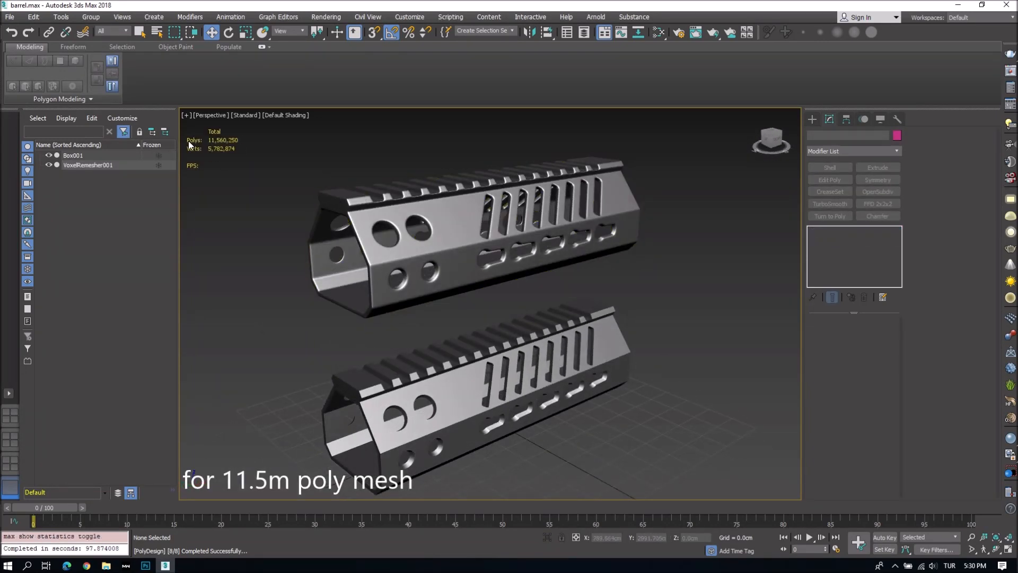
pyautogui.click(340, 221)
pyautogui.scroll(10, 351, 218)
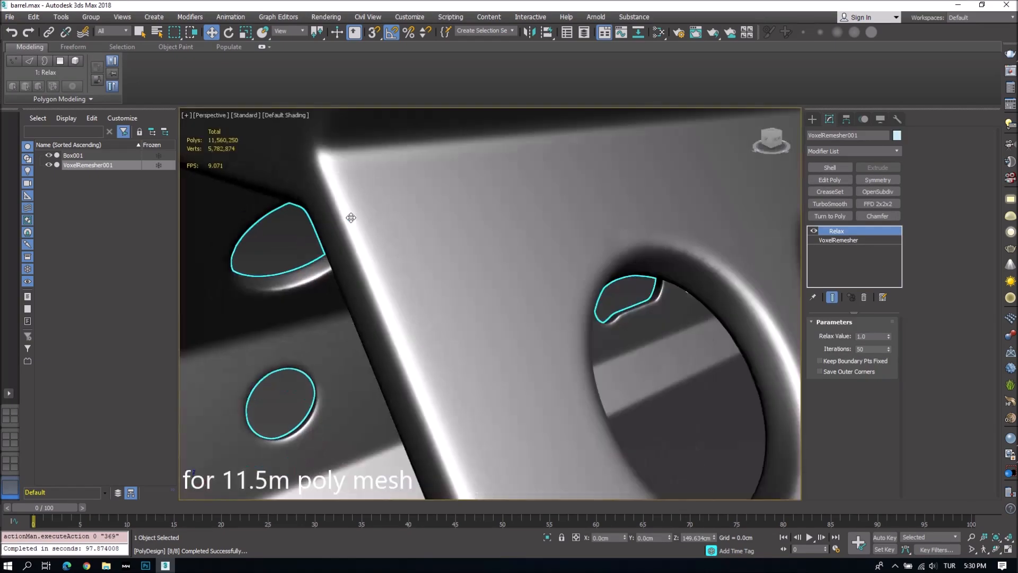
pyautogui.scroll(-10, 352, 217)
# - Convert the remeshed handguard to an Editable Mesh and move it down along Z
pyautogui.rightClick(455, 245)
pyautogui.moveTo(538, 356)
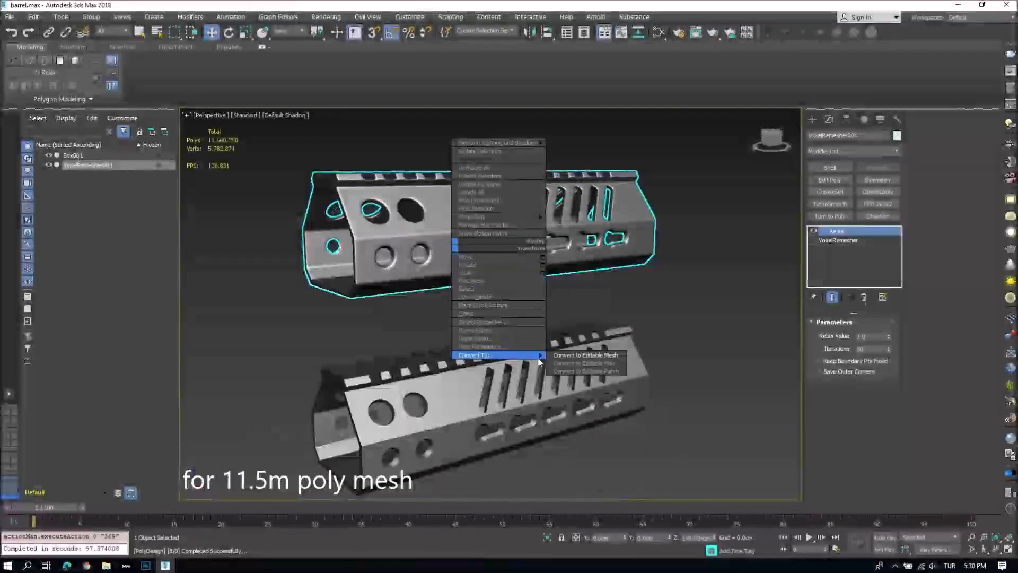
pyautogui.click(587, 355)
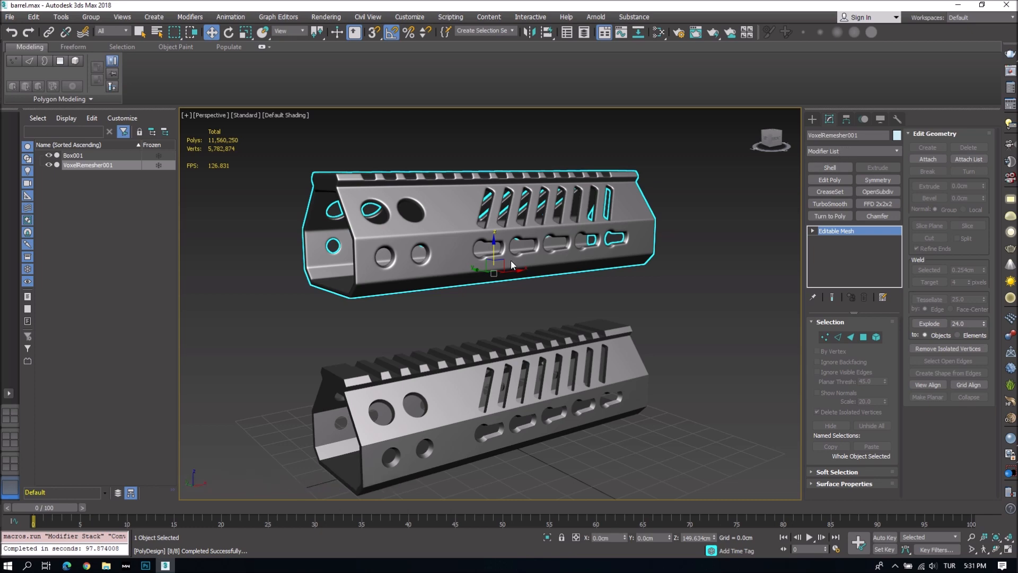
pyautogui.scroll(5, 512, 228)
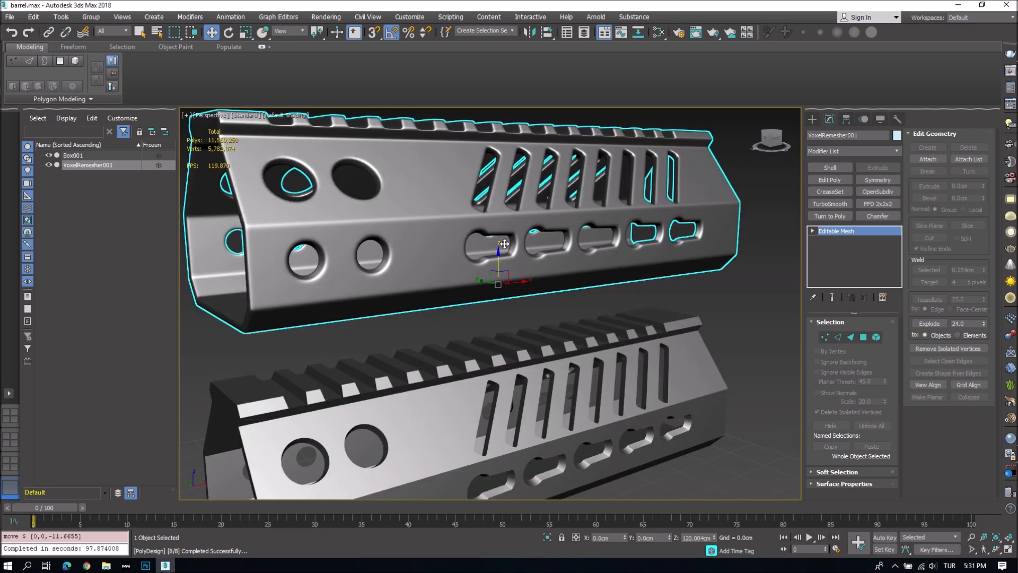
# - Add a ProOptimizer modifier to the remeshed handguard, optimize it to 10% of its vertices and show its edges
pyautogui.click(841, 150)
pyautogui.write('pro')
pyautogui.press('Down')
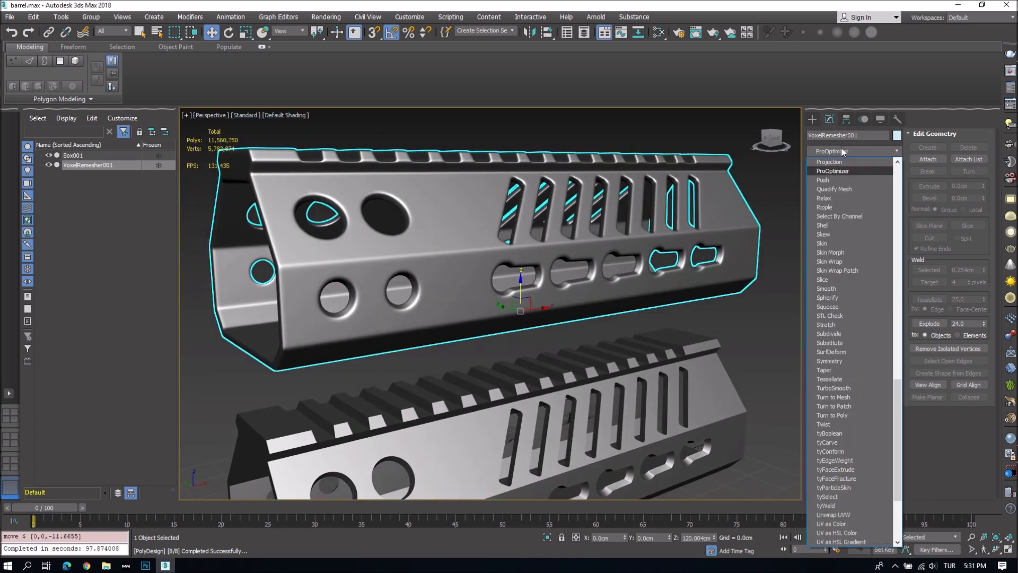
pyautogui.press('Return')
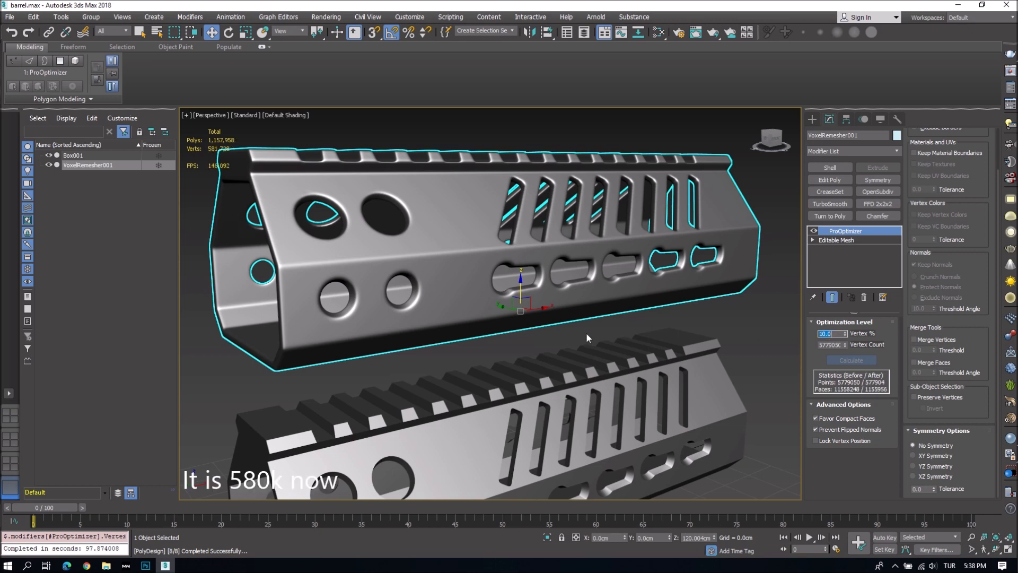
pyautogui.keyDown('alt'); pyautogui.moveTo(586, 338); pyautogui.dragTo(690, 355, button='middle'); pyautogui.keyUp('alt')
pyautogui.press('F4')
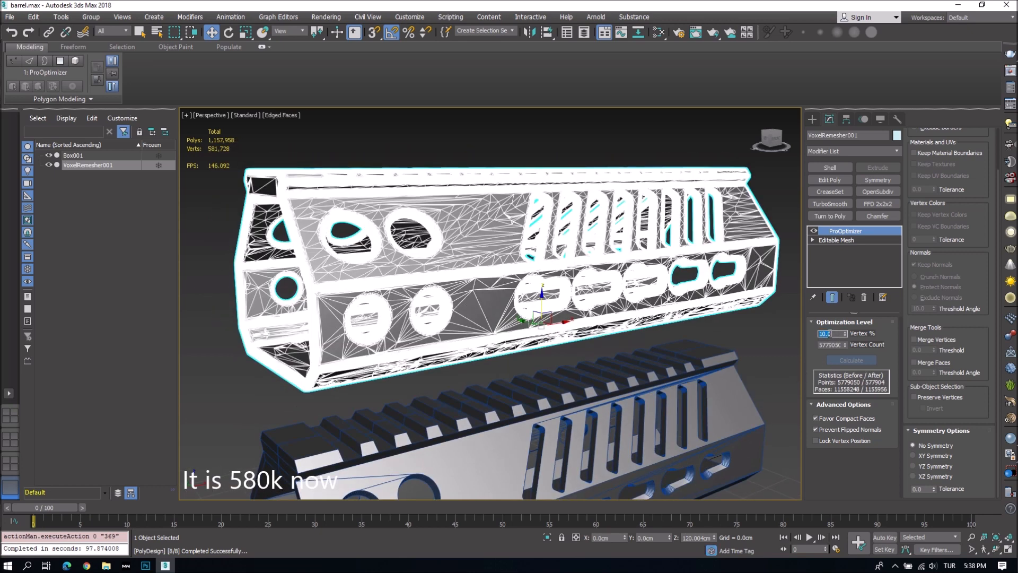
# - Optimize the handguard to 5% of its vertices and collapse it to an Editable Mesh
pyautogui.click(737, 328)
pyautogui.press('F4')
pyautogui.click(684, 300)
pyautogui.press('z')
pyautogui.keyDown('alt'); pyautogui.moveTo(673, 303); pyautogui.dragTo(536, 344, button='middle'); pyautogui.keyUp('alt')
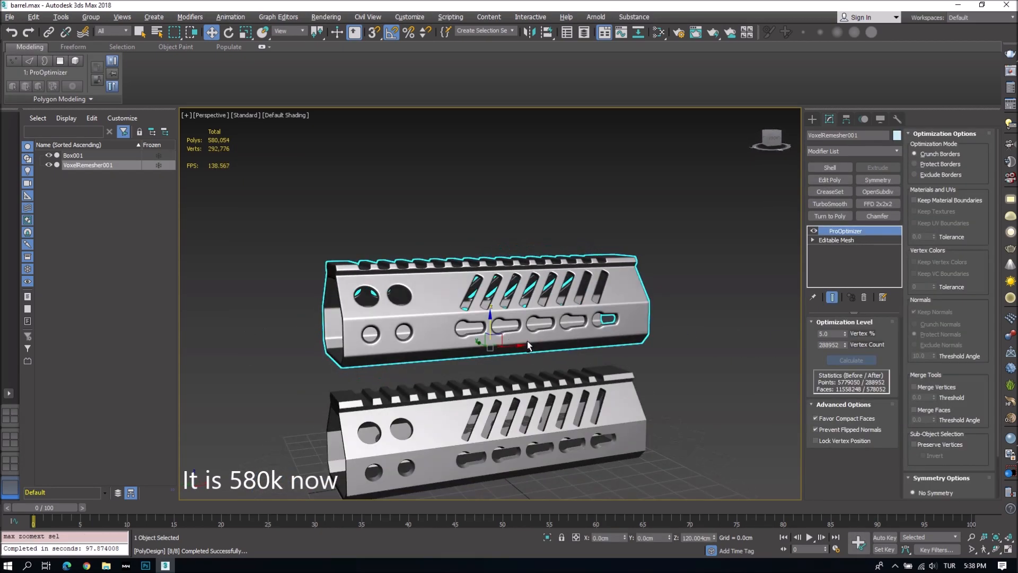
pyautogui.scroll(2, 451, 339)
pyautogui.press('F4')
pyautogui.press('F4')
pyautogui.rightClick(438, 325)
pyautogui.moveTo(485, 438)
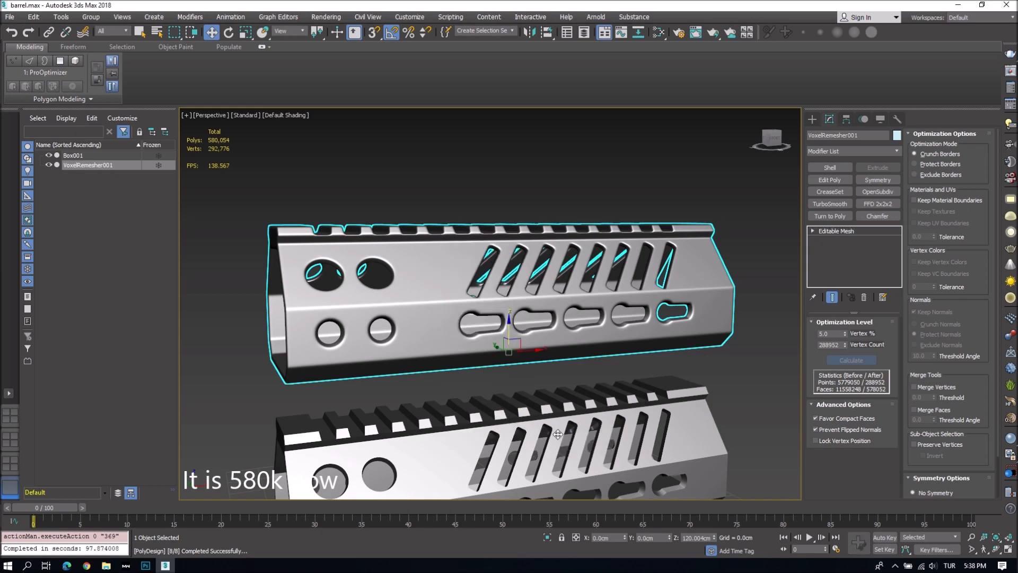
# - Examine the optimized handguard's wireframe at its edges and holes, and compare its shading with the original handguard
pyautogui.keyDown('alt'); pyautogui.moveTo(558, 434); pyautogui.dragTo(599, 453, button='middle'); pyautogui.keyUp('alt')
pyautogui.click(742, 385)
pyautogui.press('F4')
pyautogui.scroll(6, 339, 317)
pyautogui.moveTo(371, 316); pyautogui.dragTo(524, 248, button='middle')
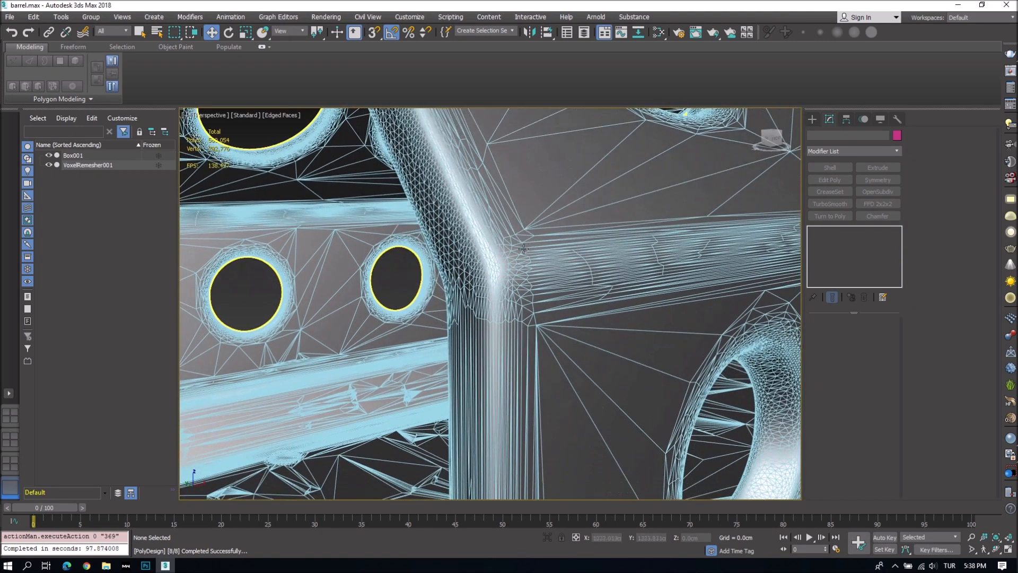
pyautogui.press('F4')
pyautogui.scroll(-7, 524, 252)
pyautogui.keyDown('alt'); pyautogui.moveTo(743, 301); pyautogui.dragTo(711, 296, button='middle'); pyautogui.keyUp('alt')
pyautogui.press('g')
pyautogui.keyDown('alt'); pyautogui.moveTo(603, 291); pyautogui.dragTo(215, 342, button='middle'); pyautogui.keyUp('alt')
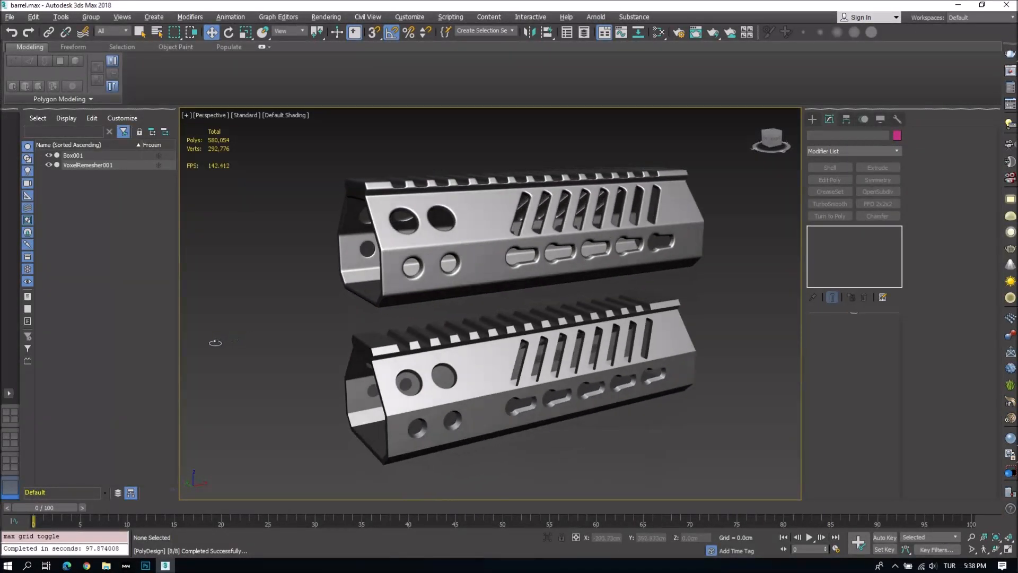
pyautogui.keyDown('alt'); pyautogui.moveTo(767, 306); pyautogui.dragTo(709, 306, button='middle'); pyautogui.keyUp('alt')
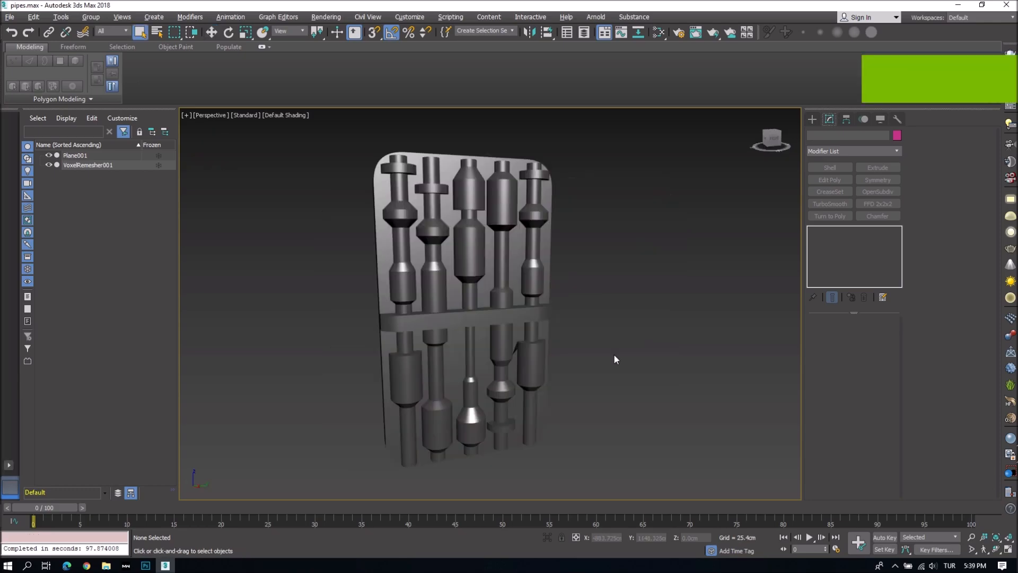
# - Generate the pipe panel's remesh from Plane001 with Auto Update at resolution 1600 with Relax, Refine and Smooth enabled
pyautogui.click(614, 355)
pyautogui.scroll(6, 524, 318)
pyautogui.keyDown('alt'); pyautogui.moveTo(524, 318); pyautogui.dragTo(382, 297, button='middle'); pyautogui.keyUp('alt')
pyautogui.scroll(-5, 477, 302)
pyautogui.keyDown('alt'); pyautogui.moveTo(509, 302); pyautogui.dragTo(682, 283, button='middle'); pyautogui.keyUp('alt')
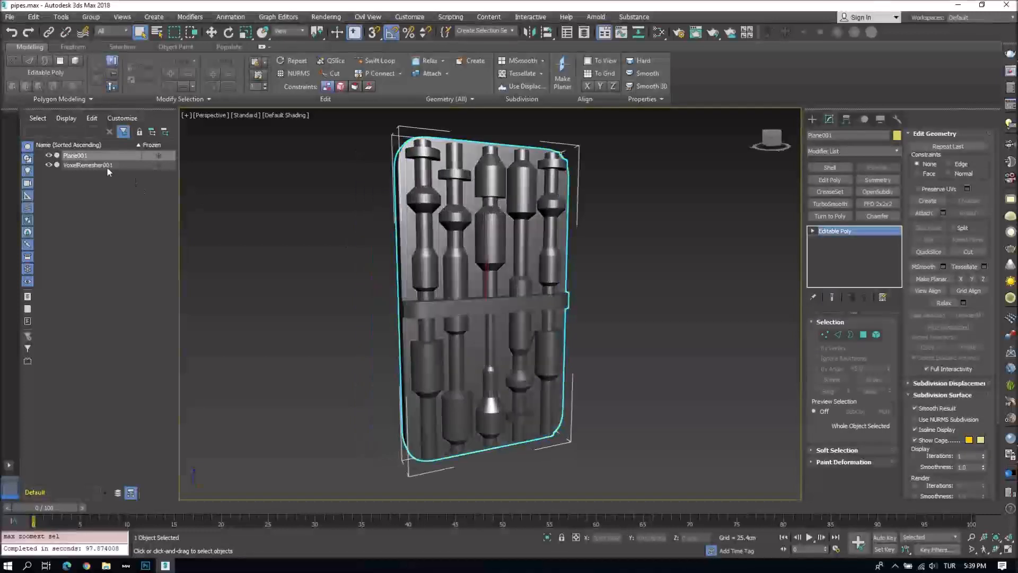
pyautogui.click(107, 168)
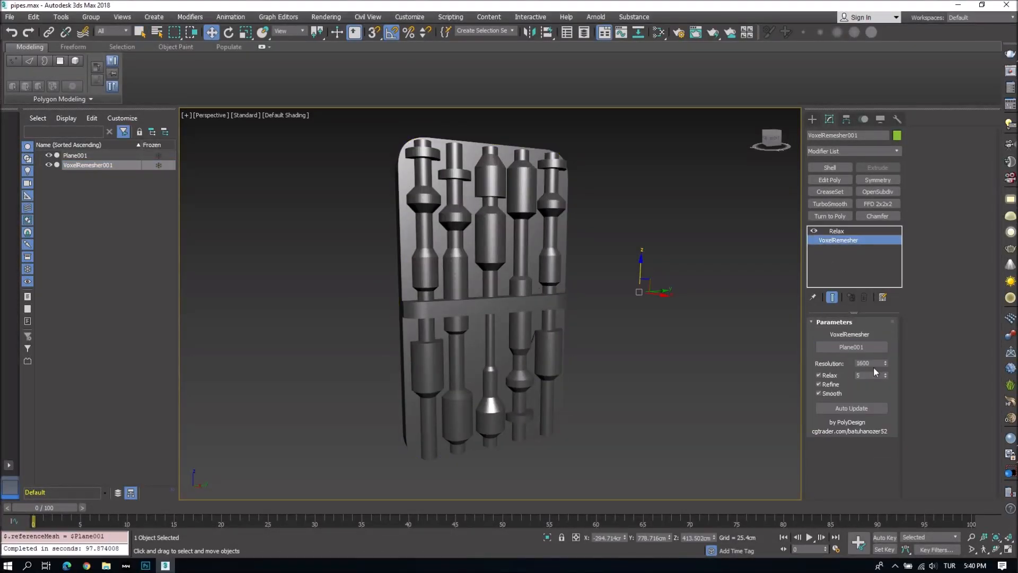
pyautogui.moveTo(655, 353); pyautogui.dragTo(604, 358, button='middle')
pyautogui.click(858, 408)
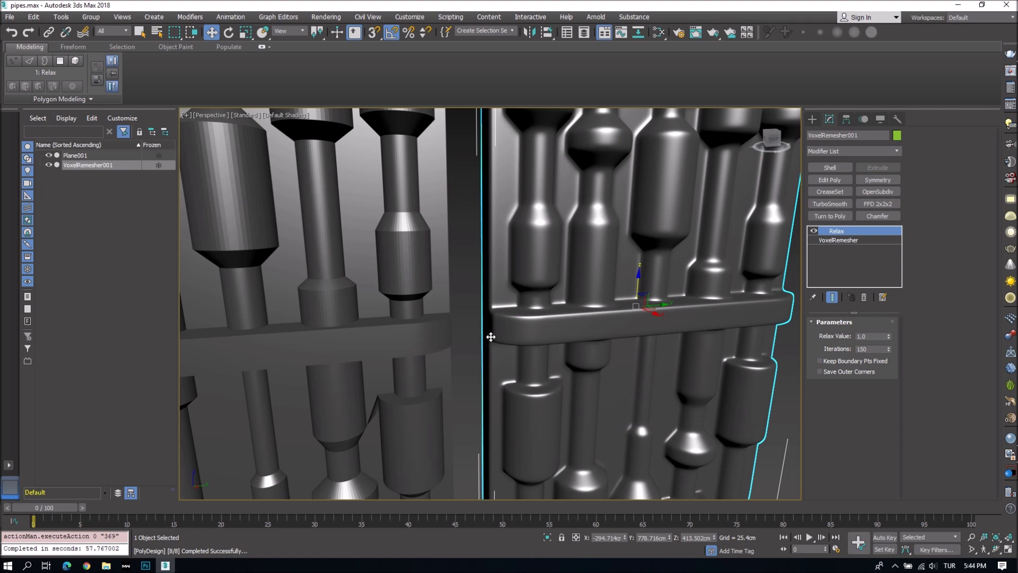
# - Compare the remeshed pipe panel with the original and examine the blended edges of its pipes and strap
pyautogui.click(468, 335)
pyautogui.moveTo(468, 296); pyautogui.dragTo(442, 323, button='middle')
pyautogui.scroll(-4, 454, 373)
pyautogui.press('z')
pyautogui.scroll(5, 441, 323)
pyautogui.click(584, 281)
pyautogui.scroll(4, 584, 282)
pyautogui.keyDown('alt'); pyautogui.moveTo(584, 282); pyautogui.dragTo(593, 334, button='middle'); pyautogui.keyUp('alt')
pyautogui.scroll(-5, 579, 332)
pyautogui.click(692, 354)
pyautogui.press('z')
pyautogui.keyDown('alt'); pyautogui.moveTo(694, 358); pyautogui.dragTo(594, 330, button='middle'); pyautogui.keyUp('alt')
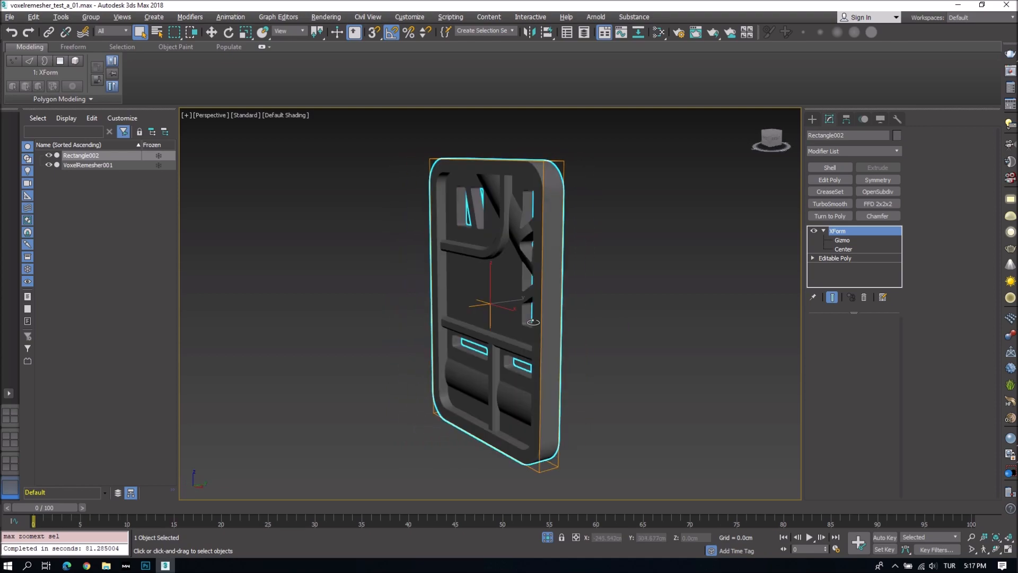
# - Examine the wireframe, recesses and cutouts of the Rectangle002 panel from several angles
pyautogui.keyDown('alt'); pyautogui.moveTo(534, 322); pyautogui.dragTo(237, 339, button='middle'); pyautogui.keyUp('alt')
pyautogui.press('F4')
pyautogui.scroll(5, 509, 287)
pyautogui.moveTo(510, 287)
pyautogui.keyDown('alt'); pyautogui.mouseDown(button='middle')
pyautogui.moveTo(490, 271)
pyautogui.moveTo(442, 320)
pyautogui.moveTo(477, 382)
pyautogui.mouseUp(button='middle'); pyautogui.keyUp('alt')
pyautogui.scroll(4, 490, 270)
pyautogui.scroll(-6, 491, 275)
pyautogui.moveTo(588, 451); pyautogui.dragTo(596, 391, button='middle')
pyautogui.scroll(-4, 596, 391)
pyautogui.click(655, 340)
pyautogui.press('F4')
pyautogui.moveTo(647, 339); pyautogui.dragTo(600, 414, button='middle')
# - Delete the old VoxelRemesher001 object and create a new VoxelRemesh object beside the Rectangle002 panel
pyautogui.click(84, 165)
pyautogui.press('Delete')
pyautogui.click(812, 119)
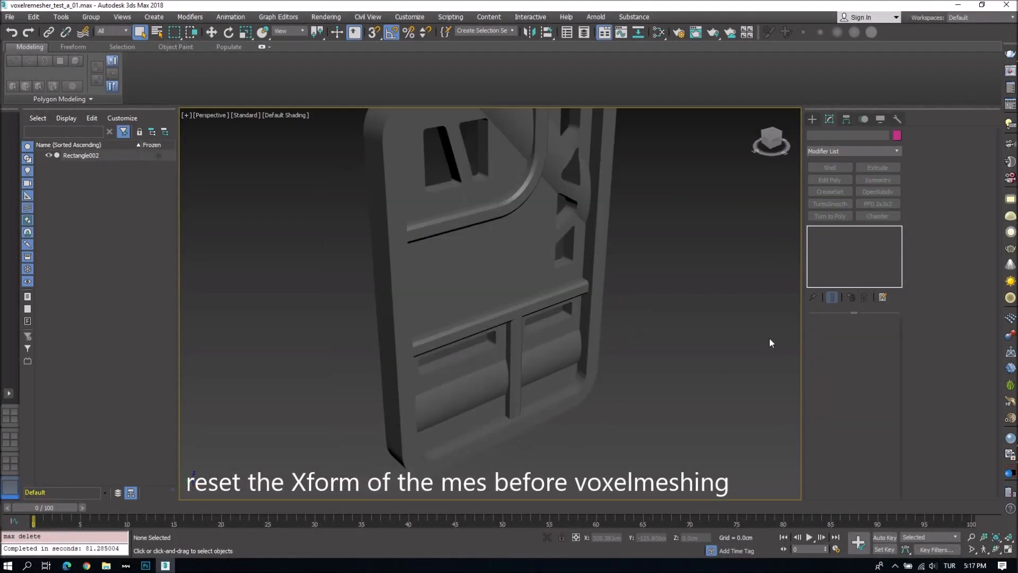
pyautogui.click(832, 250)
pyautogui.click(714, 302)
pyautogui.rightClick(720, 338)
pyautogui.click(829, 120)
pyautogui.keyDown('alt'); pyautogui.moveTo(674, 319); pyautogui.dragTo(650, 313, button='middle'); pyautogui.keyUp('alt')
pyautogui.moveTo(649, 313); pyautogui.dragTo(596, 391, button='middle')
pyautogui.scroll(-4, 596, 391)
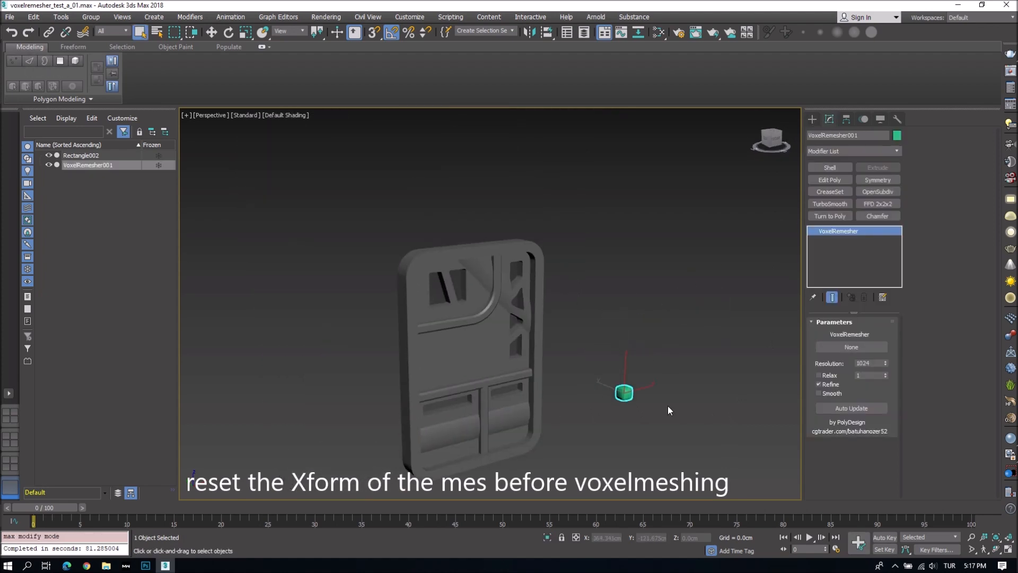
# - Generate the remesh from Rectangle002 with Auto Update at resolution 1024 and relax 10, with Refine and Smooth enabled
pyautogui.click(487, 347)
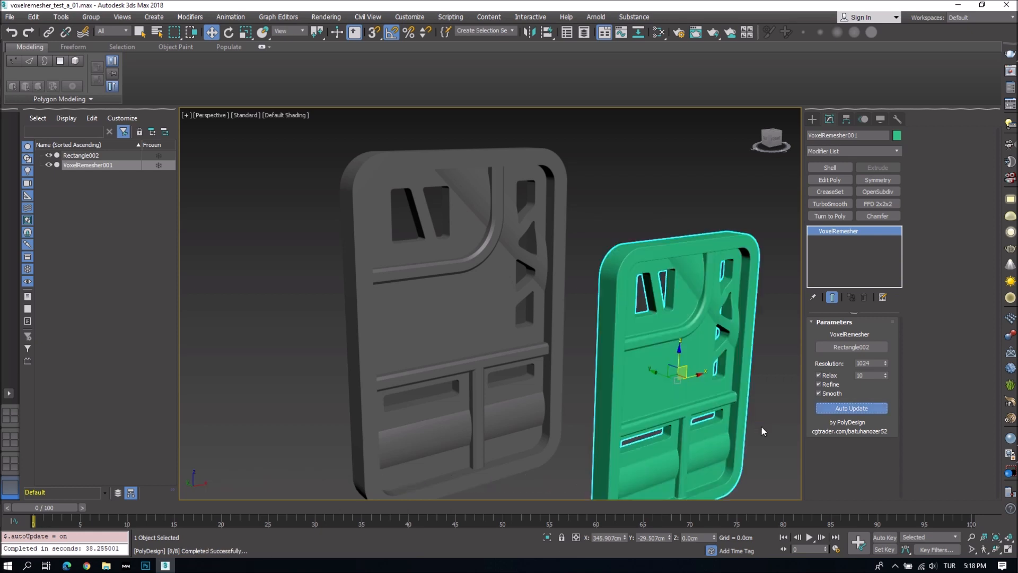
pyautogui.click(823, 410)
pyautogui.keyDown('alt'); pyautogui.moveTo(726, 380); pyautogui.dragTo(684, 366, button='middle'); pyautogui.keyUp('alt')
pyautogui.scroll(-4, 684, 365)
# - Align the remeshed panel to the original with Quick Align and move it along X to stand beside it
pyautogui.hotkey('shift', 'a')
pyautogui.click(565, 329)
pyautogui.moveTo(553, 317); pyautogui.dragTo(688, 317)
pyautogui.scroll(4, 644, 312)
pyautogui.moveTo(650, 314); pyautogui.dragTo(595, 325, button='middle')
pyautogui.click(670, 475)
# - Give both panels the same dark gray object color
pyautogui.press('m')
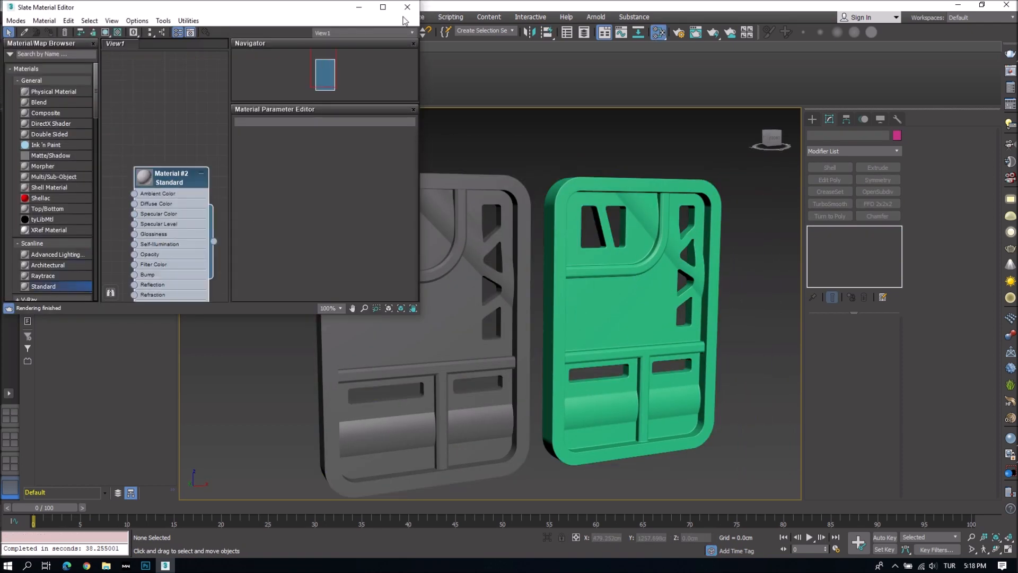
pyautogui.click(407, 7)
pyautogui.hotkey('ctrl', 'a')
pyautogui.click(897, 136)
pyautogui.click(689, 325)
pyautogui.click(758, 360)
# - Zoom in on the remeshed panel and examine its edge rounding and wireframe
pyautogui.click(637, 318)
pyautogui.press('z')
pyautogui.scroll(5, 499, 335)
pyautogui.scroll(3, 500, 335)
pyautogui.press('F4')
pyautogui.press('F4')
pyautogui.scroll(-4, 532, 292)
pyautogui.keyDown('alt'); pyautogui.moveTo(532, 291); pyautogui.dragTo(421, 295, button='middle'); pyautogui.keyUp('alt')
pyautogui.scroll(-3, 555, 332)
pyautogui.scroll(-3, 609, 200)
# - Add a Relax modifier to the remeshed panel and check the softened edges around its recesses
pyautogui.click(837, 151)
pyautogui.click(843, 358)
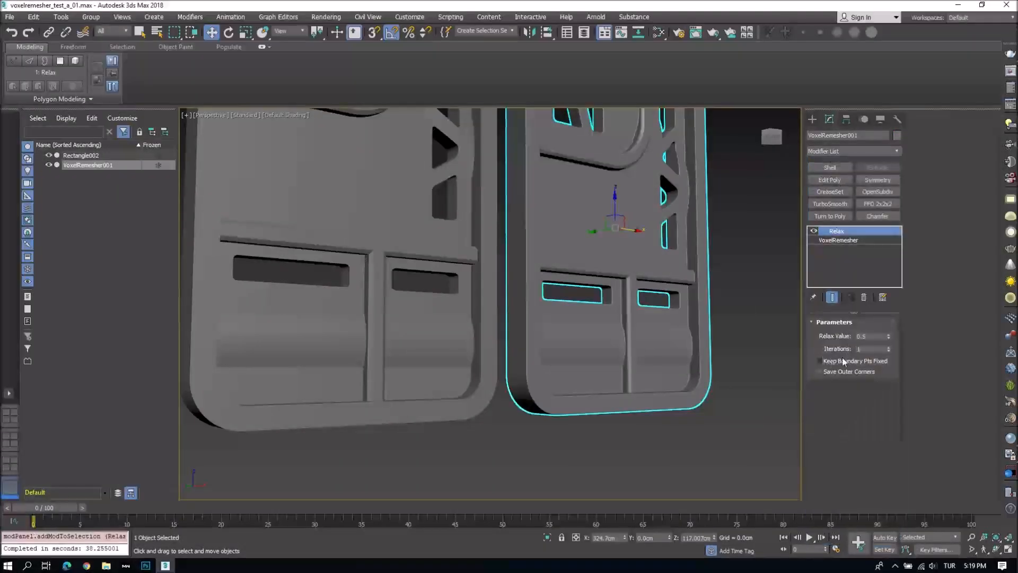
pyautogui.moveTo(663, 318)
pyautogui.keyDown('alt'); pyautogui.mouseDown(button='middle')
pyautogui.moveTo(615, 318)
pyautogui.moveTo(634, 282)
pyautogui.moveTo(616, 307)
pyautogui.moveTo(598, 264)
pyautogui.moveTo(646, 297)
pyautogui.moveTo(696, 310)
pyautogui.moveTo(667, 309)
pyautogui.mouseUp(button='middle'); pyautogui.keyUp('alt')
pyautogui.scroll(4, 634, 281)
pyautogui.scroll(-4, 634, 282)
pyautogui.click(646, 297)
pyautogui.press('z')
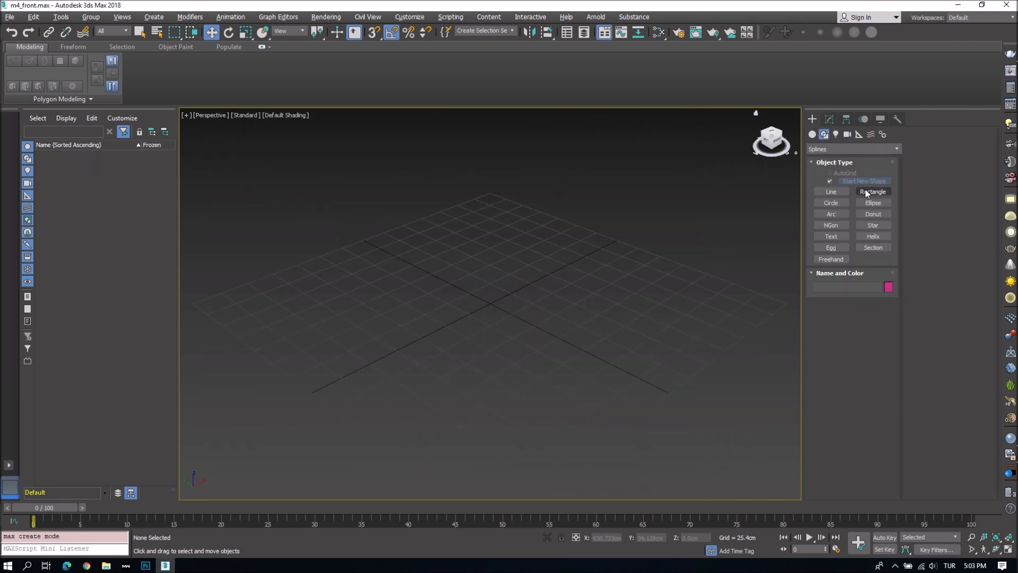
# - Create a cylinder at the grid origin and a box overlapping one side of it in top view
pyautogui.click(831, 206)
pyautogui.moveTo(471, 303); pyautogui.dragTo(511, 324)
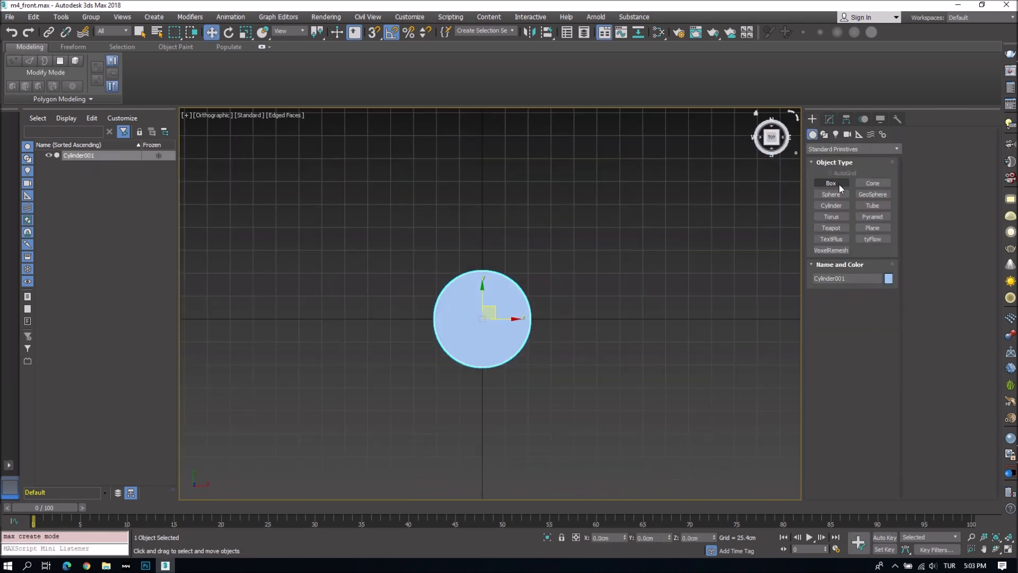
pyautogui.click(839, 183)
pyautogui.moveTo(382, 205); pyautogui.dragTo(565, 302)
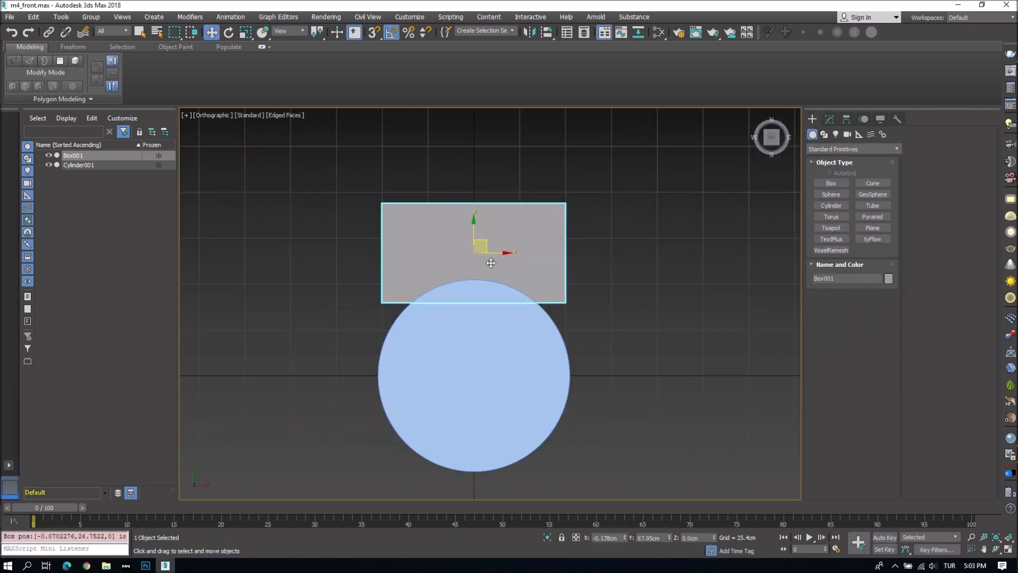
# - Add Edit Poly to the box, center its pivot on the cylinder and place rotated copies on the other three sides
pyautogui.click(830, 119)
pyautogui.click(854, 151)
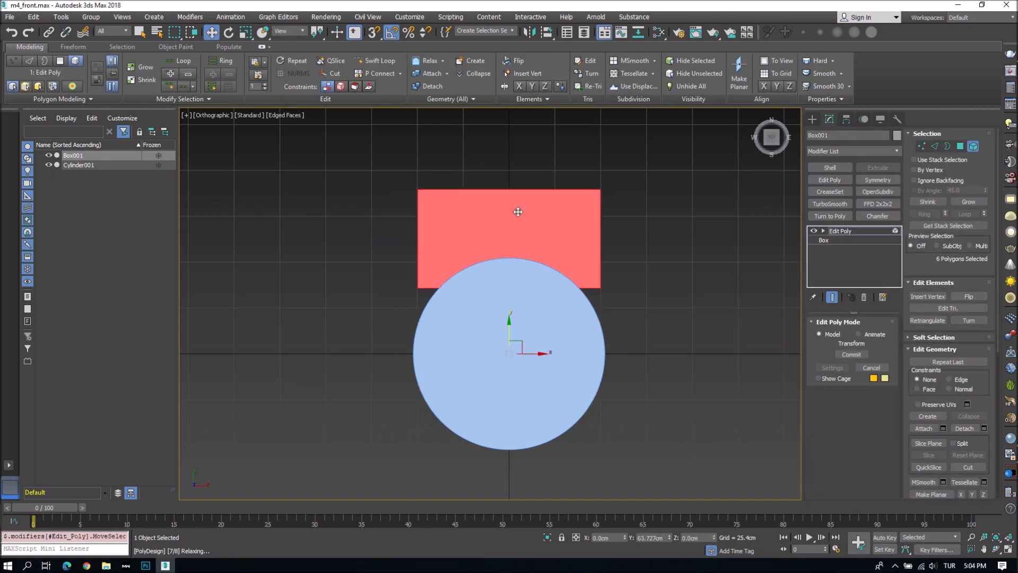
pyautogui.press('e')
pyautogui.keyDown('shift'); pyautogui.moveTo(535, 331); pyautogui.dragTo(530, 372); pyautogui.keyUp('shift')
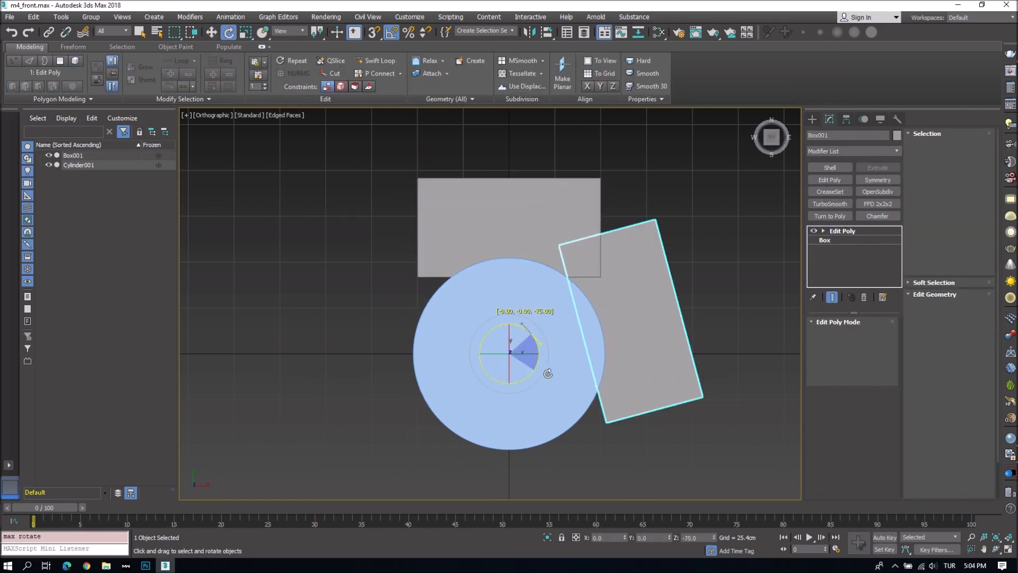
pyautogui.click(510, 329)
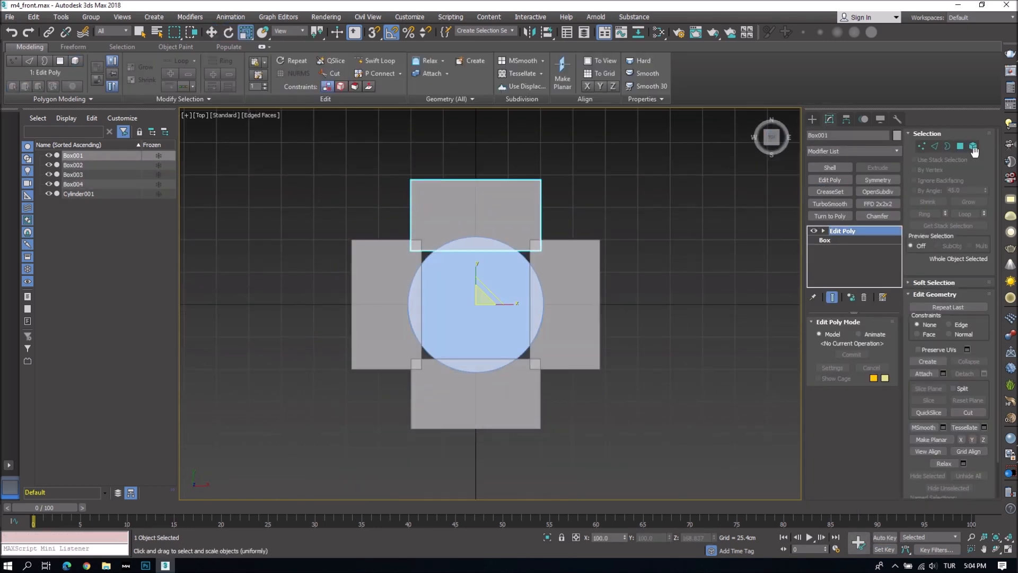
pyautogui.click(480, 183)
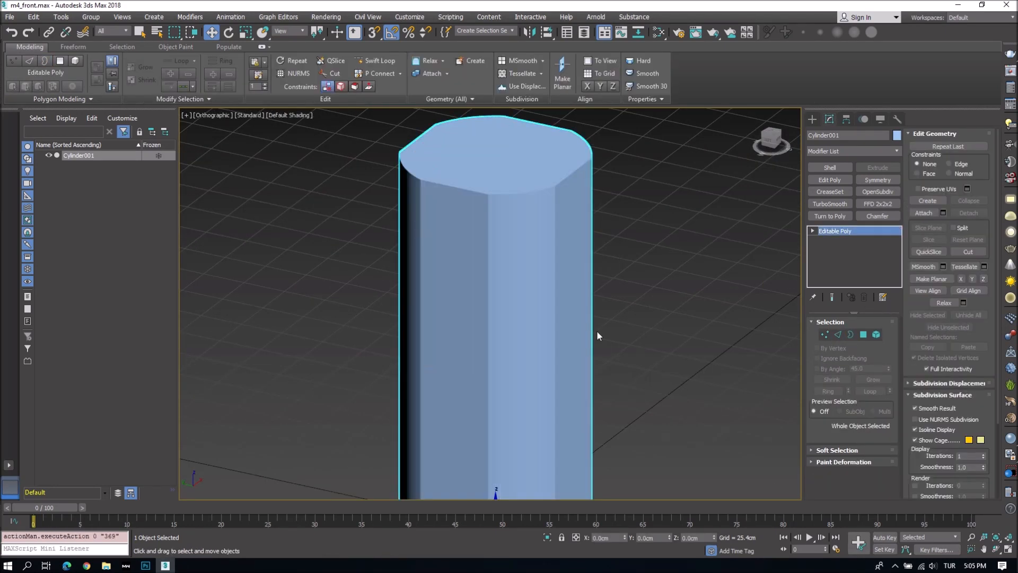
# - Add Turn to Poly and Edit Poly modifiers to the cut cylinder and select its inner core element
pyautogui.click(852, 152)
pyautogui.click(834, 235)
pyautogui.click(831, 180)
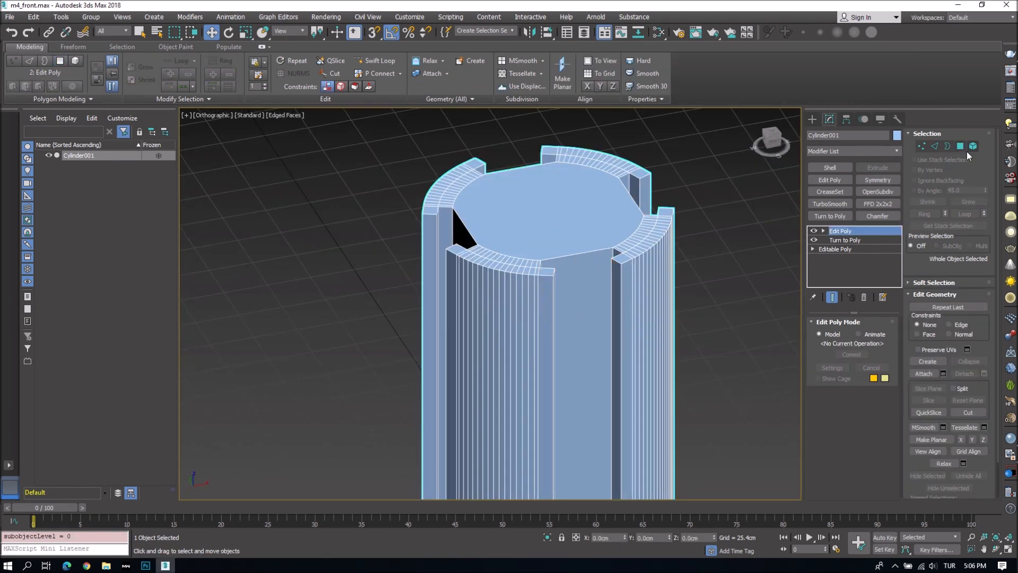
pyautogui.click(541, 291)
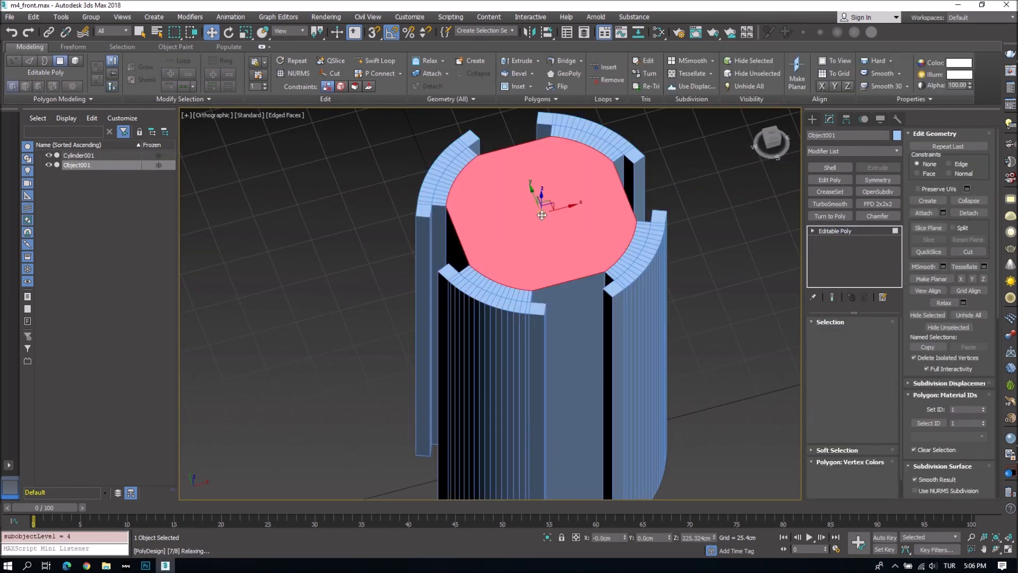
# - Scale down the detached core's top polygon and make it round with GeoPoly
pyautogui.scroll(3, 541, 238)
pyautogui.scroll(-2, 949, 403)
pyautogui.scroll(-10, 950, 403)
pyautogui.click(965, 428)
pyautogui.press('p')
pyautogui.press('F4')
pyautogui.keyDown('alt'); pyautogui.moveTo(542, 207); pyautogui.dragTo(491, 297, button='middle'); pyautogui.keyUp('alt')
pyautogui.press('r')
pyautogui.moveTo(491, 299)
pyautogui.mouseDown()
pyautogui.moveTo(493, 339)
pyautogui.moveTo(493, 282)
pyautogui.mouseUp()
pyautogui.click(569, 74)
# - Delete the core's surplus polygons, extend the round cap's border into a cylinder and cap the open end
pyautogui.keyDown('alt'); pyautogui.moveTo(493, 282); pyautogui.dragTo(600, 325, button='middle'); pyautogui.keyUp('alt')
pyautogui.press('Delete')
pyautogui.press('3')
pyautogui.click(572, 316)
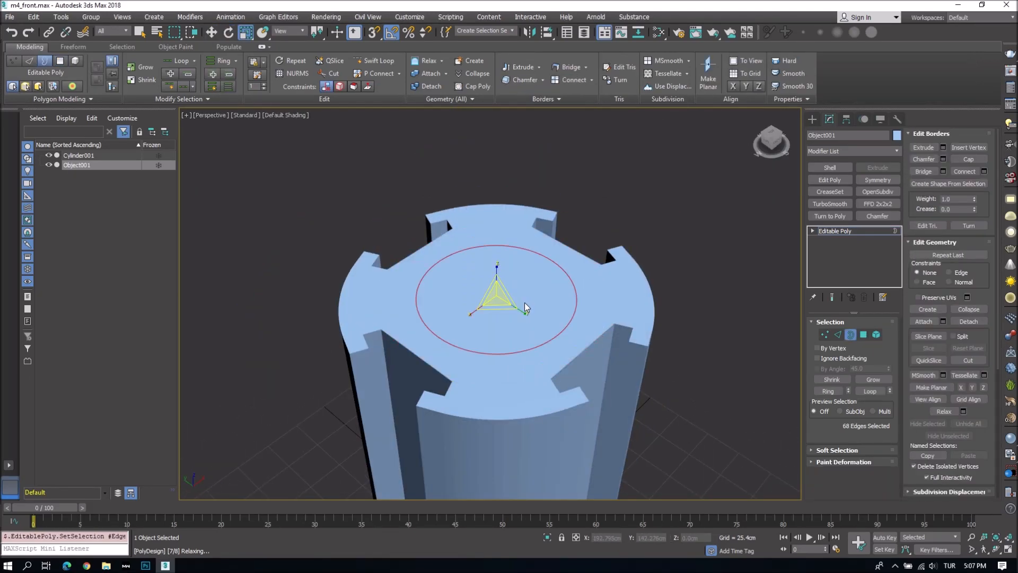
pyautogui.press('w')
pyautogui.keyDown('shift'); pyautogui.moveTo(504, 205); pyautogui.dragTo(504, 186); pyautogui.keyUp('shift')
pyautogui.hotkey('alt', 'p')
pyautogui.click(850, 334)
pyautogui.press('F4')
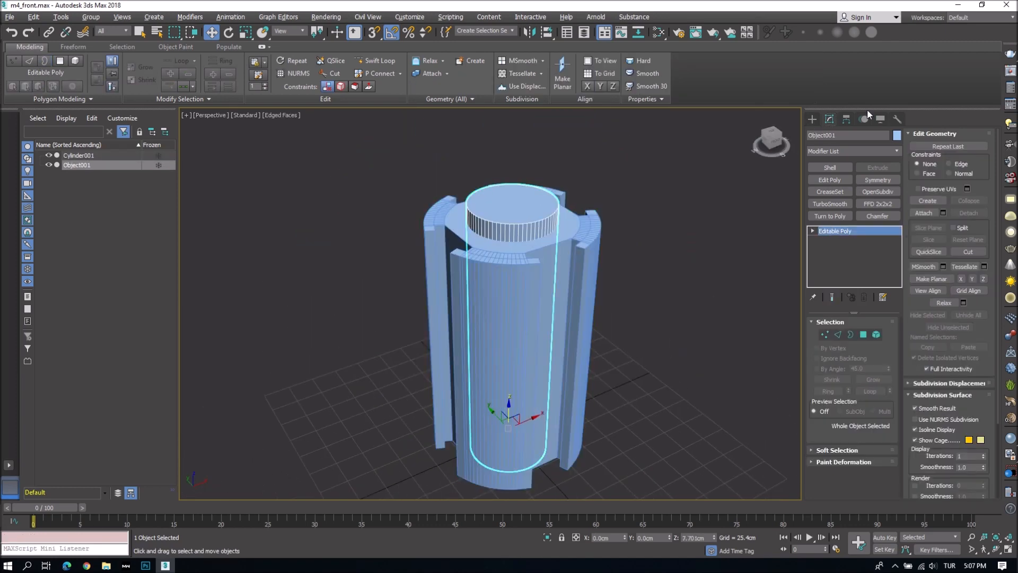
# - Make a rotated horizontal copy of the round core cylinder and scale it down to a thin cross rod
pyautogui.click(846, 119)
pyautogui.press('e')
pyautogui.keyDown('shift'); pyautogui.moveTo(522, 347); pyautogui.dragTo(552, 297); pyautogui.keyUp('shift')
pyautogui.click(522, 338)
pyautogui.press('r')
pyautogui.moveTo(504, 334); pyautogui.dragTo(503, 382)
pyautogui.press('w')
pyautogui.moveTo(669, 122)
pyautogui.keyDown('alt'); pyautogui.mouseDown(button='middle')
pyautogui.moveTo(742, 184)
pyautogui.moveTo(753, 149)
pyautogui.mouseUp(button='middle'); pyautogui.keyUp('alt')
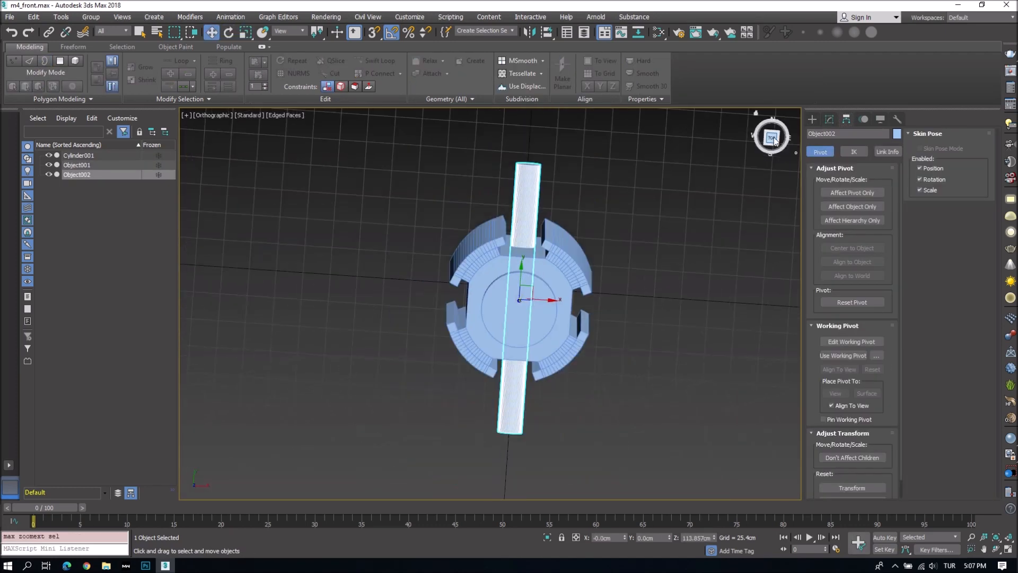
# - Adjust the cross rod's scale and position it through the cylinder's slots using the top and front views
pyautogui.press('t')
pyautogui.press('r')
pyautogui.moveTo(505, 344); pyautogui.dragTo(511, 359)
pyautogui.press('w')
pyautogui.keyDown('alt'); pyautogui.moveTo(511, 359); pyautogui.dragTo(507, 318, button='middle'); pyautogui.keyUp('alt')
pyautogui.moveTo(507, 318); pyautogui.dragTo(507, 302)
pyautogui.keyDown('alt'); pyautogui.moveTo(535, 207); pyautogui.dragTo(496, 249, button='middle'); pyautogui.keyUp('alt')
pyautogui.press('f')
pyautogui.press('w')
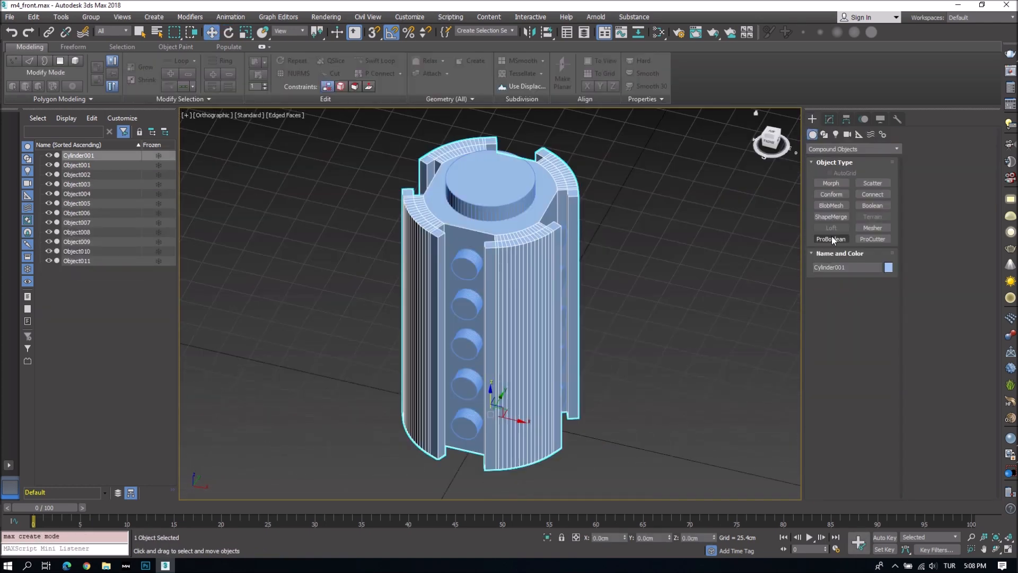
# - Subtract the round core and the cross rods from the slotted cylinder with ProBoolean
pyautogui.click(831, 239)
pyautogui.click(850, 296)
pyautogui.click(466, 254)
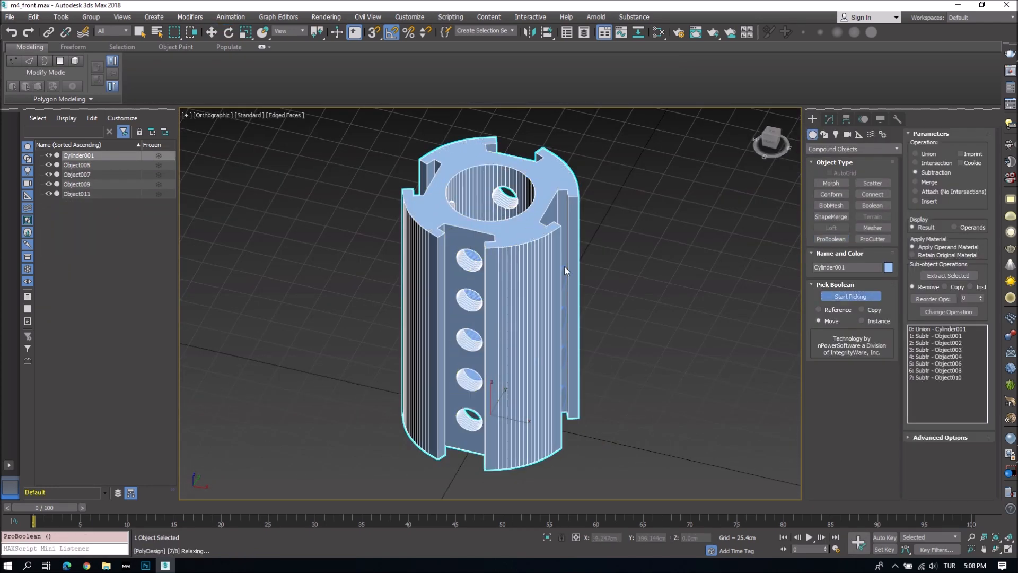
pyautogui.keyDown('alt'); pyautogui.moveTo(512, 259); pyautogui.dragTo(557, 259, button='middle'); pyautogui.keyUp('alt')
pyautogui.press('w')
# - Apply Turn to Poly to the boolean cylinder and convert it to an editable poly
pyautogui.click(831, 120)
pyautogui.click(830, 216)
pyautogui.rightClick(524, 304)
pyautogui.moveTo(582, 415)
pyautogui.click(660, 421)
# - Select the polygons of the cylinder's curved outer walls and detach a clone of them as a separate object
pyautogui.press('4')
pyautogui.moveTo(549, 295)
pyautogui.keyDown('alt'); pyautogui.mouseDown(button='middle')
pyautogui.moveTo(591, 284)
pyautogui.moveTo(609, 345)
pyautogui.mouseUp(button='middle'); pyautogui.keyUp('alt')
pyautogui.click(484, 297)
pyautogui.keyDown('ctrl'); pyautogui.click(597, 318); pyautogui.keyUp('ctrl')
pyautogui.click(969, 213)
pyautogui.click(543, 290)
# - Bridge the facing edges of the detached wall sections across the slots to form a closed ring
pyautogui.click(77, 165)
pyautogui.press('2')
pyautogui.hotkey('ctrl', 'a')
pyautogui.press('2')
pyautogui.keyDown('ctrl'); pyautogui.click(559, 322); pyautogui.keyUp('ctrl')
pyautogui.click(924, 196)
pyautogui.keyDown('alt'); pyautogui.moveTo(631, 319); pyautogui.dragTo(588, 228, button='middle'); pyautogui.keyUp('alt')
pyautogui.click(640, 339)
pyautogui.click(592, 291)
# - Connect the ring's vertical edges with eight horizontal loops and chamfer the loops into narrow bands
pyautogui.press('z')
pyautogui.click(828, 391)
pyautogui.click(985, 196)
pyautogui.click(499, 308)
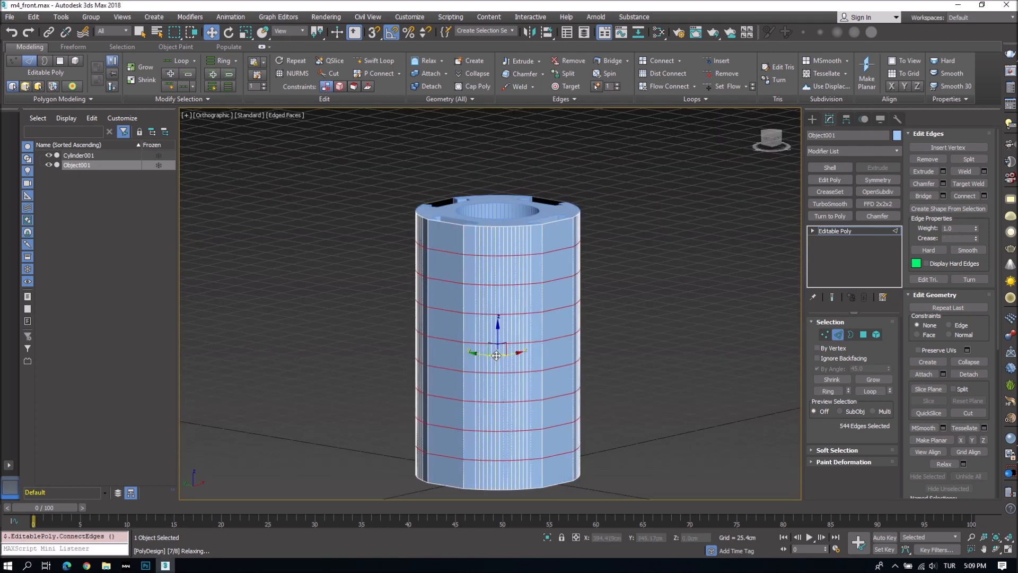
pyautogui.click(496, 356)
pyautogui.scroll(2, 469, 270)
pyautogui.click(943, 183)
pyautogui.click(496, 401)
# - Delete the wide polygon rows of the detached wall, keeping only the narrow horizontal bands
pyautogui.press('4')
pyautogui.click(595, 318)
pyautogui.keyDown('shift'); pyautogui.click(595, 345); pyautogui.keyUp('shift')
pyautogui.press('f')
pyautogui.keyDown('alt'); pyautogui.moveTo(612, 155); pyautogui.dragTo(319, 194); pyautogui.keyUp('alt')
pyautogui.keyDown('alt'); pyautogui.moveTo(376, 428); pyautogui.dragTo(602, 460); pyautogui.keyUp('alt')
pyautogui.press('Delete')
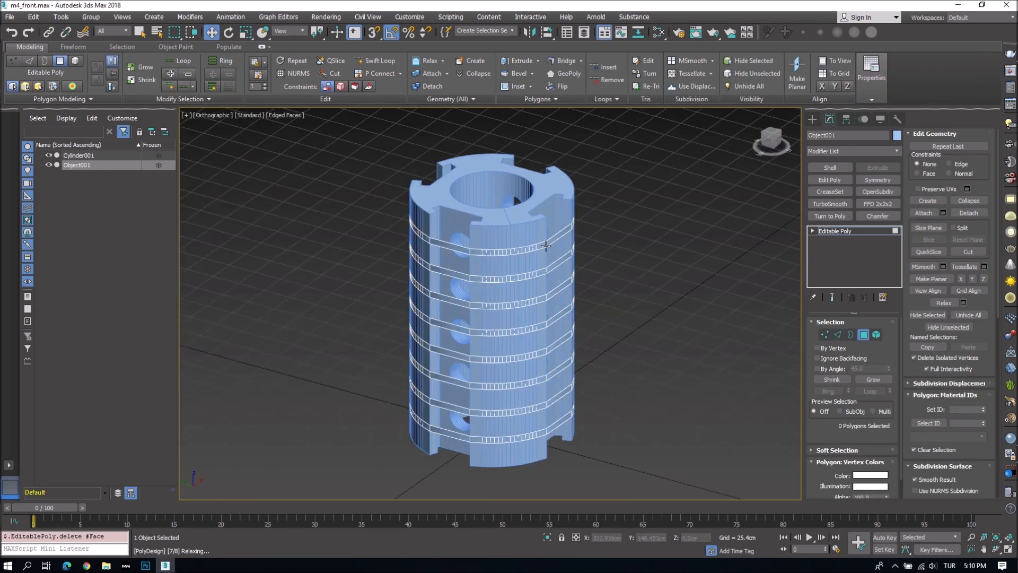
# - Thicken the bands with a Shell modifier and subtract them from the cylinder with ProBoolean
pyautogui.click(830, 168)
pyautogui.click(647, 280)
pyautogui.click(562, 183)
pyautogui.click(811, 119)
pyautogui.click(831, 239)
pyautogui.click(850, 296)
pyautogui.click(561, 250)
pyautogui.press('p')
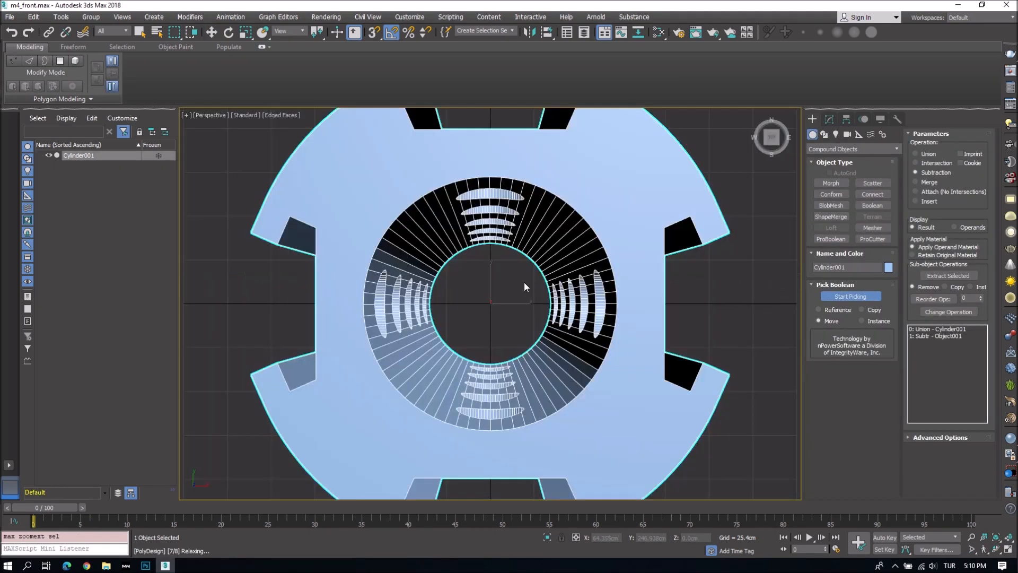
# - Apply Turn to Poly to the grooved cylinder and hide the edge display
pyautogui.keyDown('alt'); pyautogui.moveTo(524, 283); pyautogui.dragTo(536, 212, button='middle'); pyautogui.keyUp('alt')
pyautogui.click(829, 119)
pyautogui.click(830, 217)
pyautogui.press('F4')
pyautogui.keyDown('alt'); pyautogui.moveTo(573, 265); pyautogui.dragTo(527, 278, button='middle'); pyautogui.keyUp('alt')
pyautogui.scroll(-4, 527, 277)
# - Create a VoxelRemesh object beside the cylinder, with the grooved cylinder as its source and resolution 1024
pyautogui.click(812, 119)
pyautogui.click(854, 148)
pyautogui.click(835, 157)
pyautogui.click(831, 250)
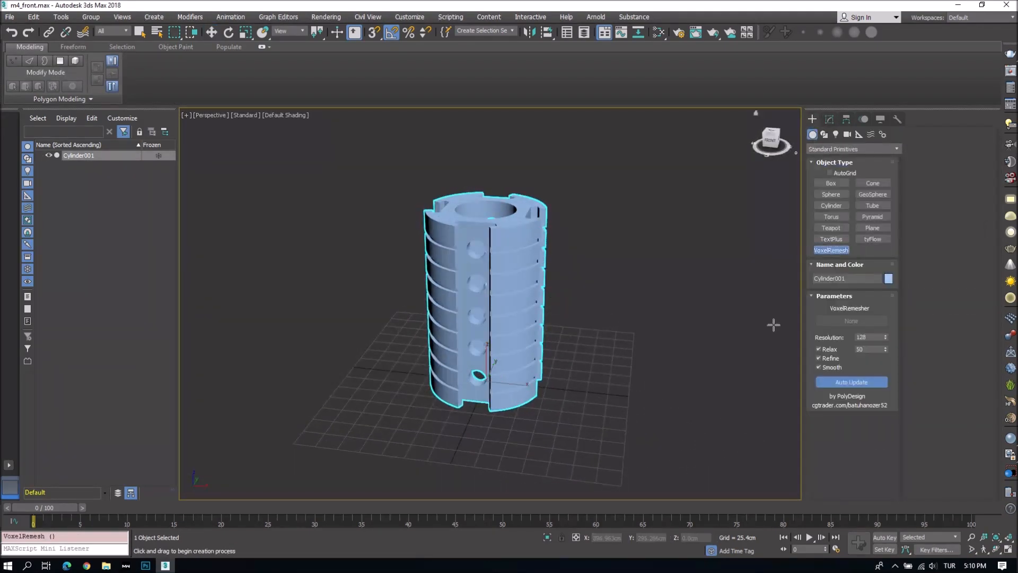
pyautogui.click(665, 403)
pyautogui.click(829, 119)
pyautogui.click(829, 376)
pyautogui.click(851, 348)
pyautogui.click(517, 297)
pyautogui.moveTo(696, 313); pyautogui.dragTo(644, 323, button='middle')
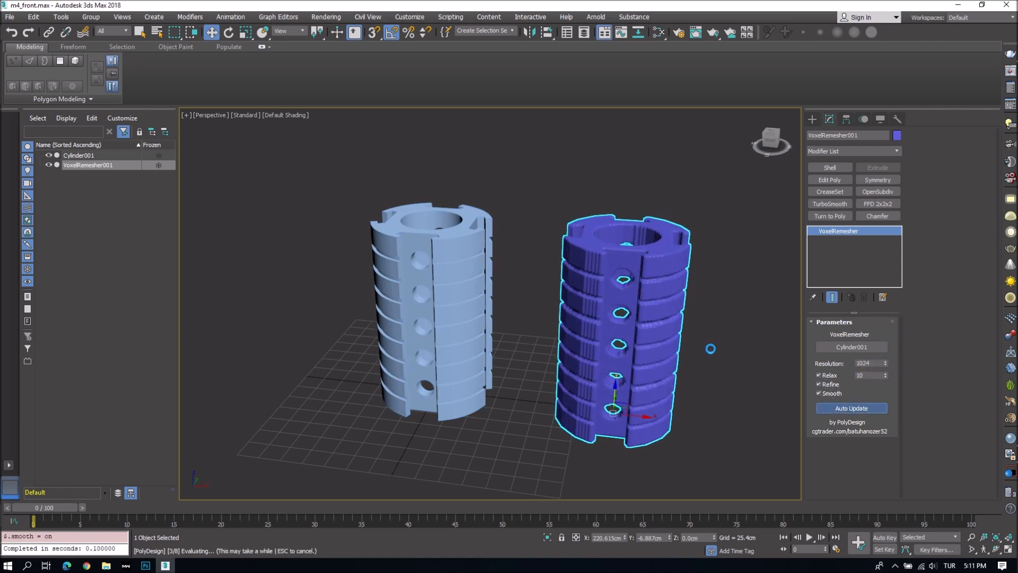
# - Add a Relax modifier with value 1.0 and 50 iterations to the remeshed cylinder and convert it to an editable mesh
pyautogui.click(854, 151)
pyautogui.click(854, 310)
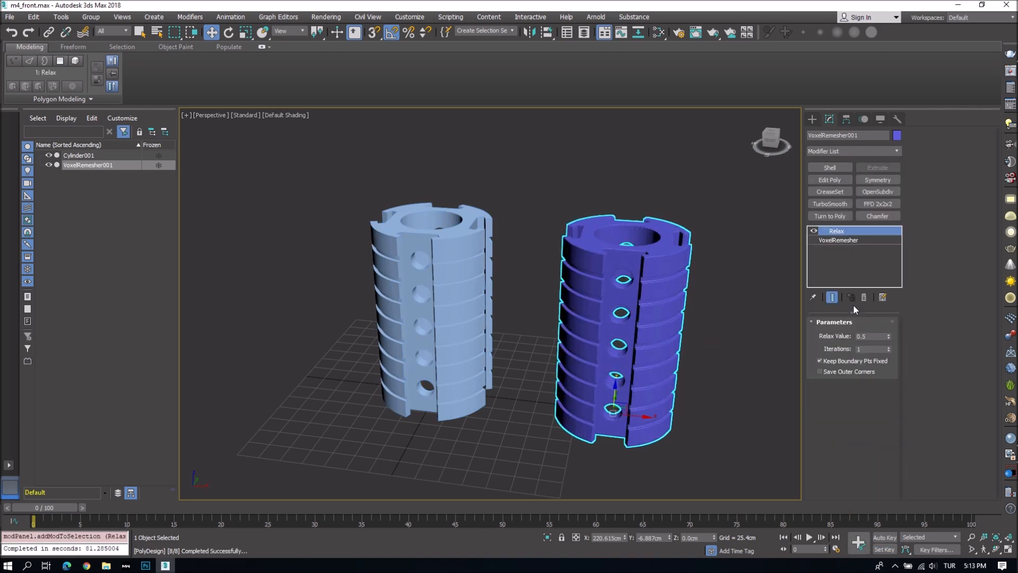
pyautogui.keyDown('alt'); pyautogui.moveTo(684, 260); pyautogui.dragTo(724, 278, button='middle'); pyautogui.keyUp('alt')
pyautogui.click(668, 297)
pyautogui.keyDown('alt'); pyautogui.moveTo(486, 339); pyautogui.dragTo(485, 358, button='middle'); pyautogui.keyUp('alt')
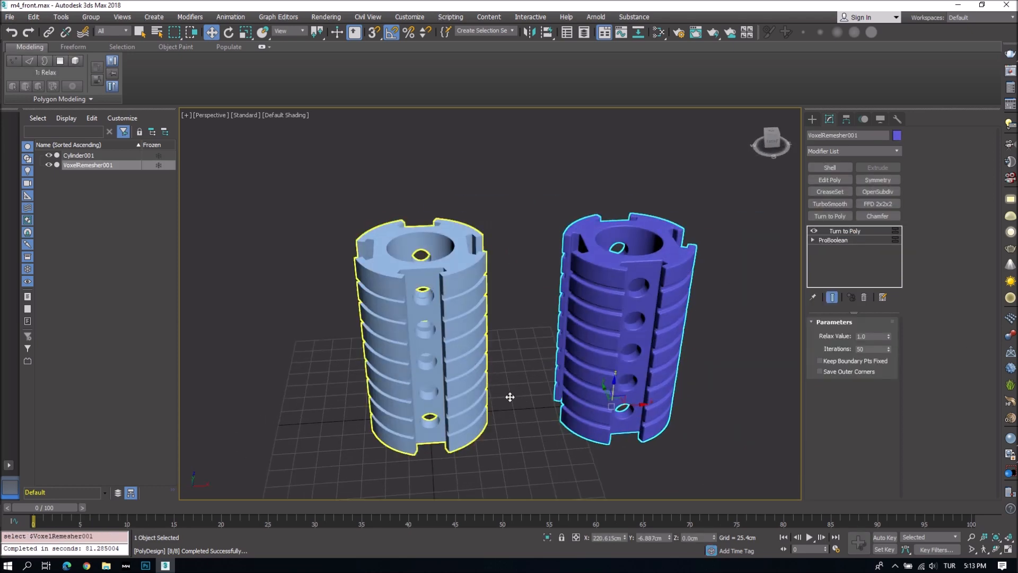
pyautogui.click(701, 462)
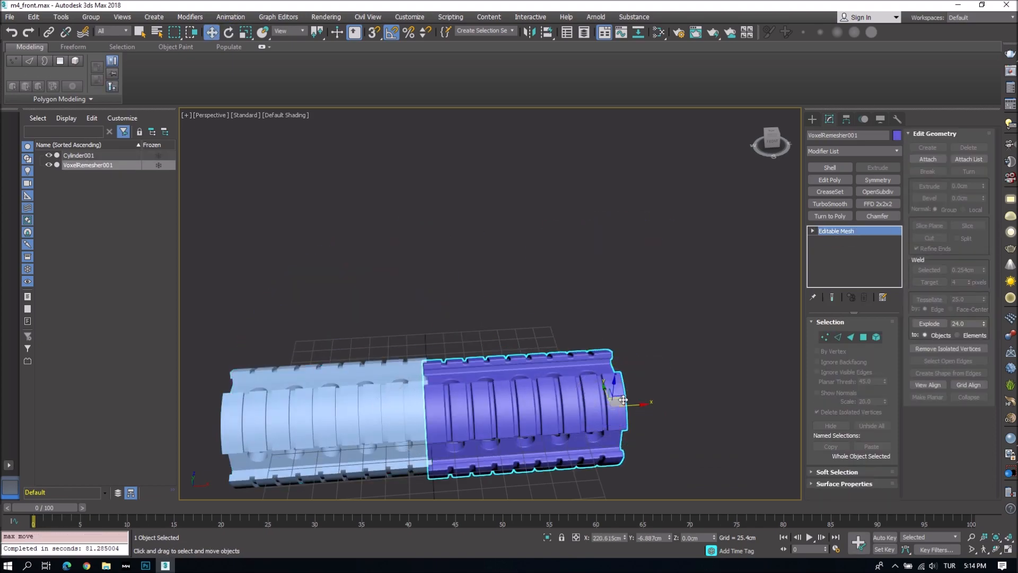
# - Examine the remeshed cylinder's surface and wireframe up close and compare it with the original
pyautogui.press('z')
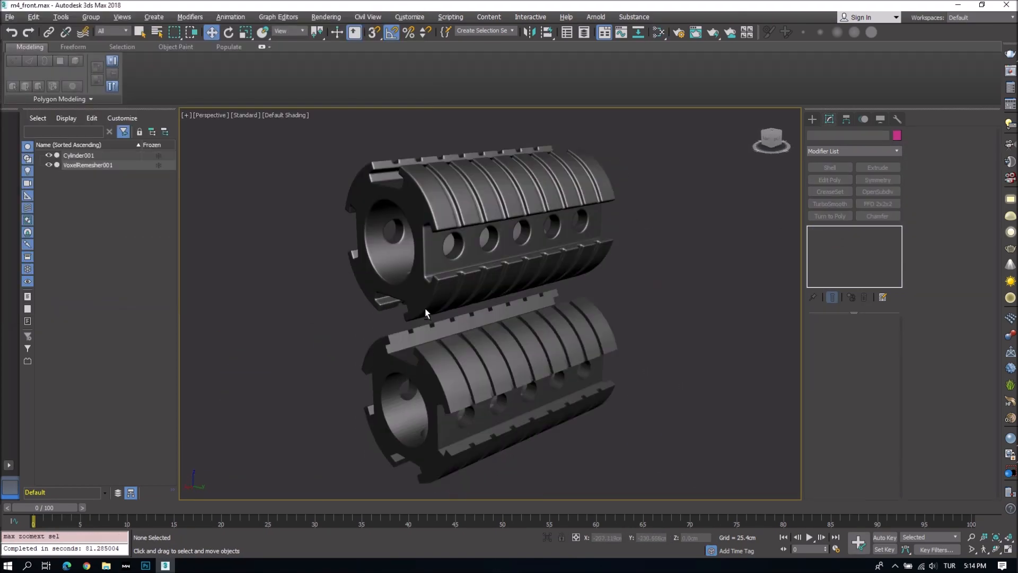
pyautogui.keyDown('alt'); pyautogui.moveTo(425, 313); pyautogui.dragTo(445, 318, button='middle'); pyautogui.keyUp('alt')
pyautogui.press('F4')
pyautogui.scroll(5, 445, 407)
pyautogui.moveTo(445, 222); pyautogui.dragTo(451, 424, button='middle')
pyautogui.scroll(3, 450, 340)
pyautogui.keyDown('alt'); pyautogui.moveTo(451, 339); pyautogui.dragTo(594, 393, button='middle'); pyautogui.keyUp('alt')
pyautogui.scroll(4, 637, 297)
pyautogui.moveTo(636, 297); pyautogui.dragTo(589, 319, button='middle')
pyautogui.scroll(-4, 518, 291)
pyautogui.scroll(-6, 667, 376)
pyautogui.press('z')
pyautogui.press('F4')
pyautogui.keyDown('alt'); pyautogui.moveTo(666, 376); pyautogui.dragTo(629, 335, button='middle'); pyautogui.keyUp('alt')
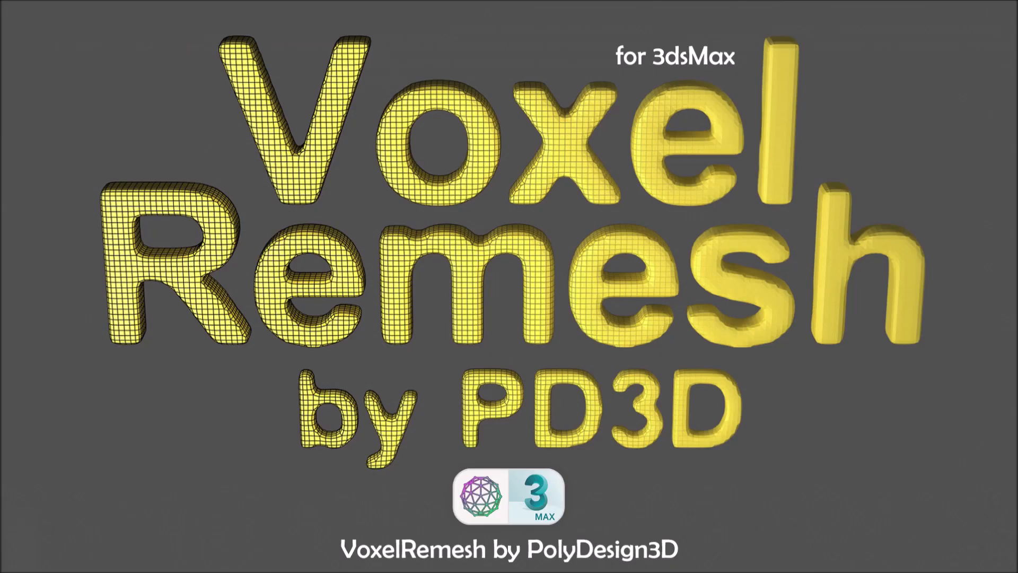